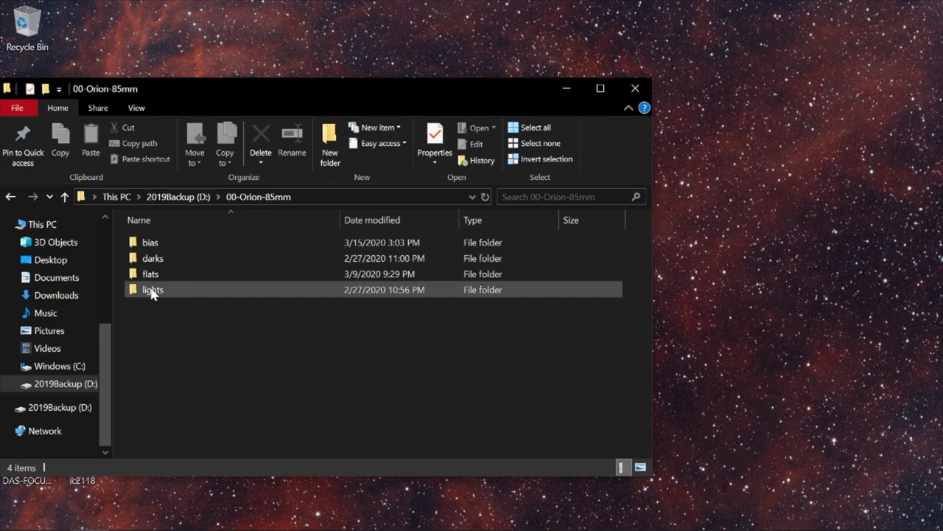
- Switch from the 00-Orion-85mm folder to DeepSkyStacker
mouse_move(150, 297)
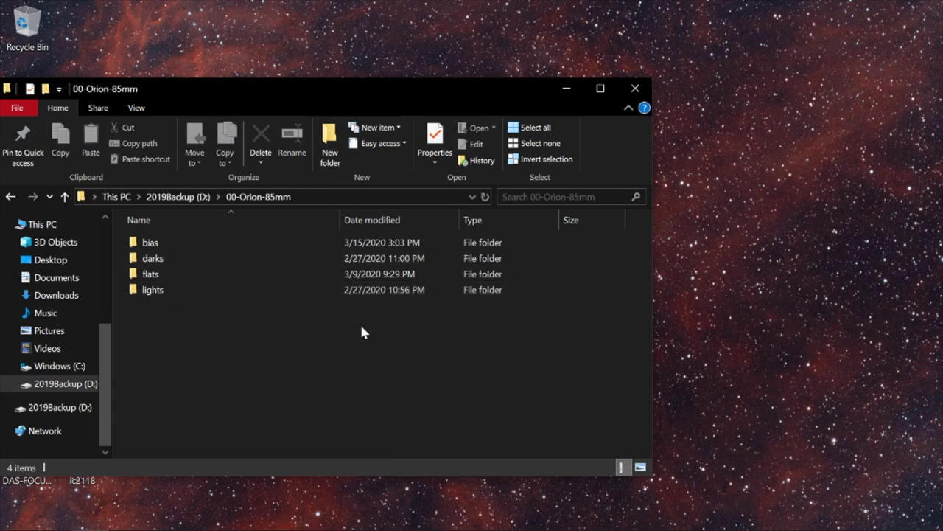
mouse_move(609, 525)
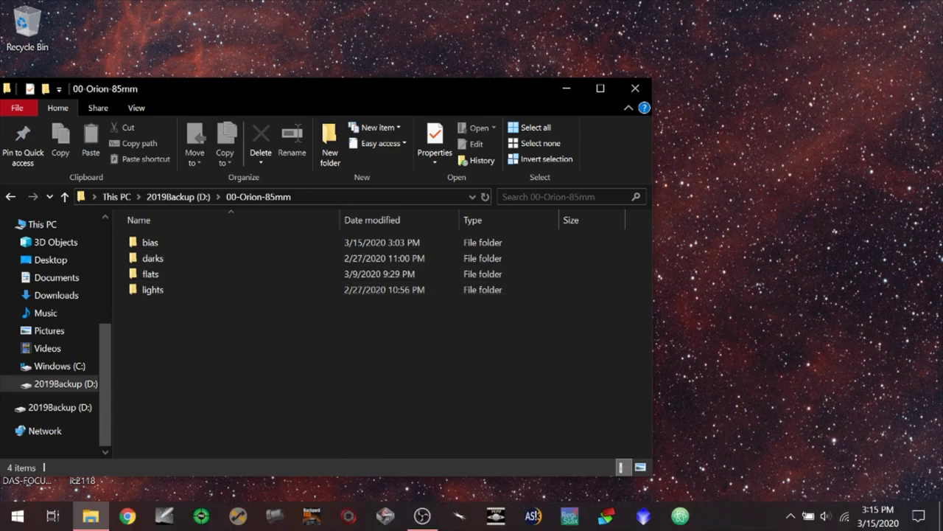
left_click(608, 517)
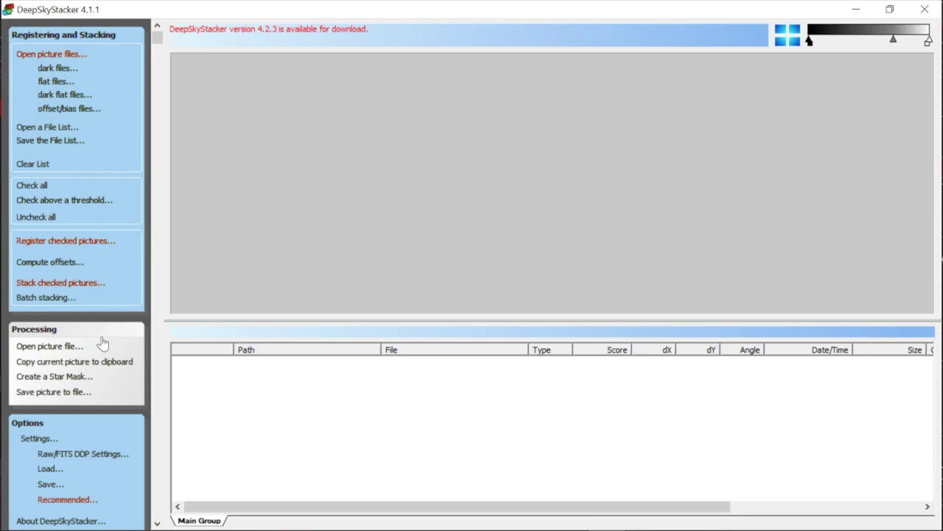
- Load all the CR2 light frames from the lights folder of 00-Orion-85mm on the 2019Backup (D:) drive
left_click(62, 57)
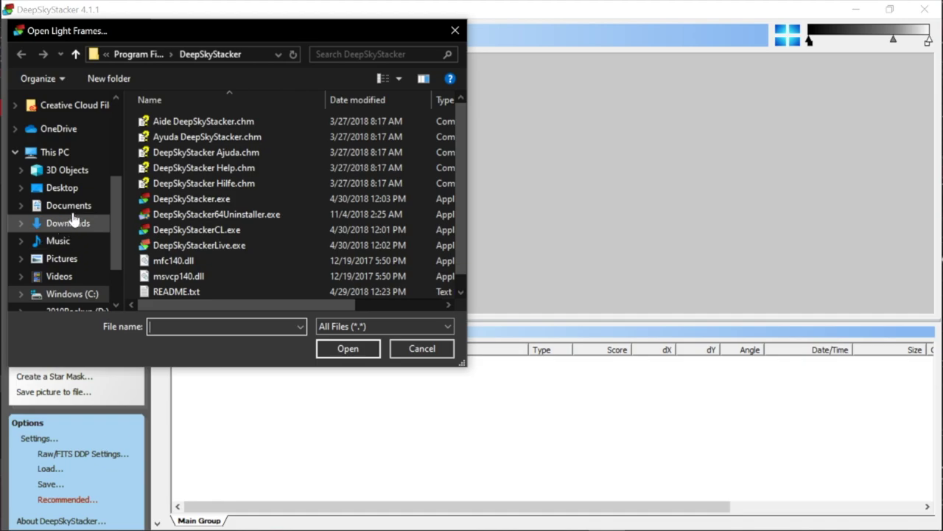
left_click_drag(121, 225, 120, 269)
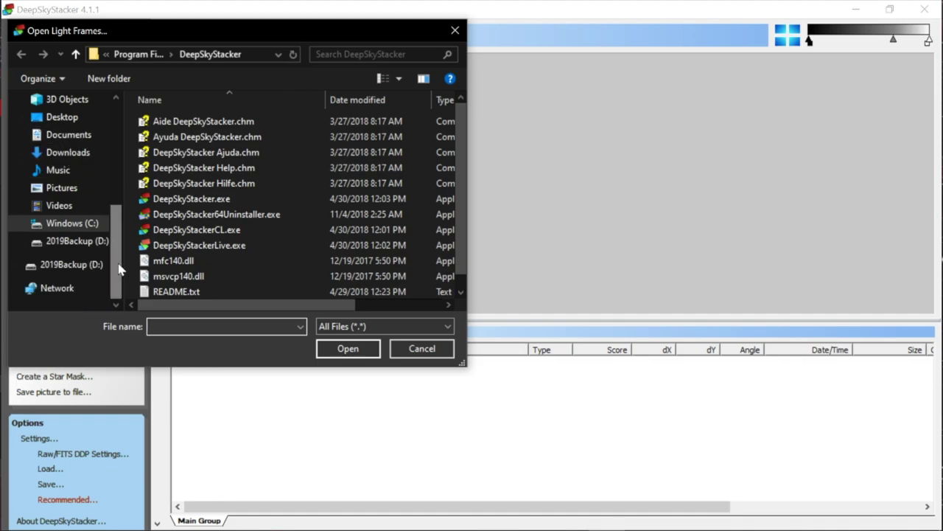
left_click(81, 240)
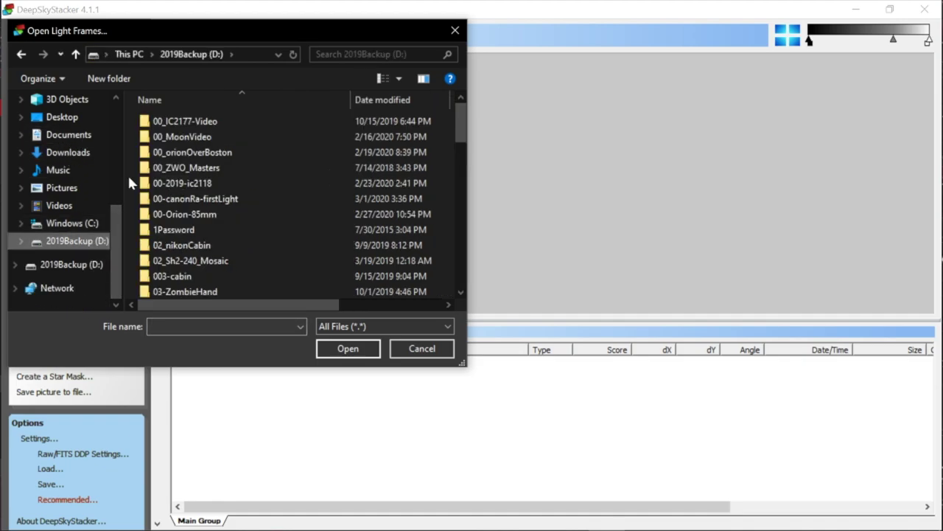
double_click(158, 213)
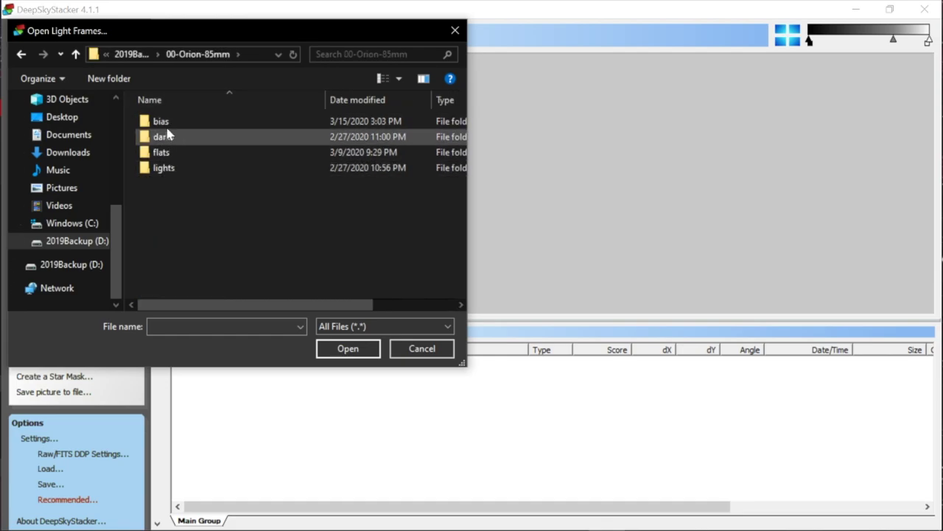
double_click(164, 169)
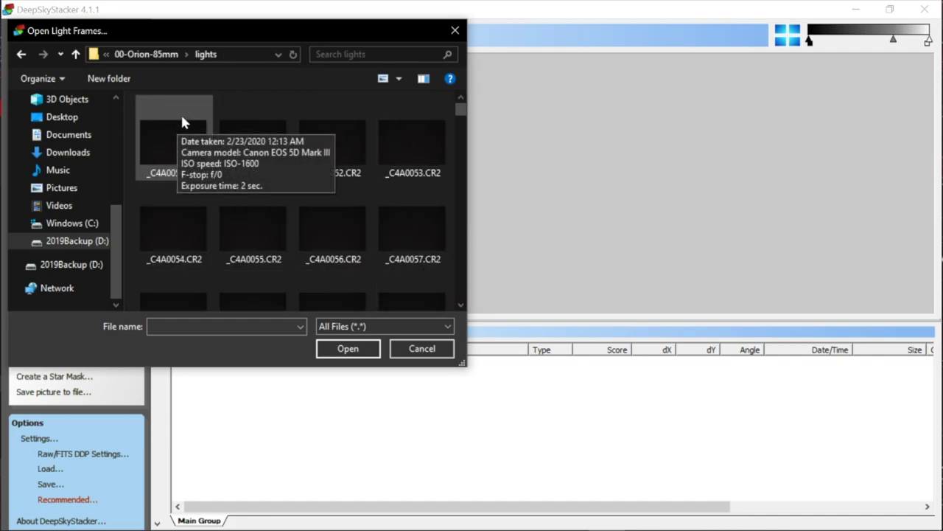
left_click(183, 122)
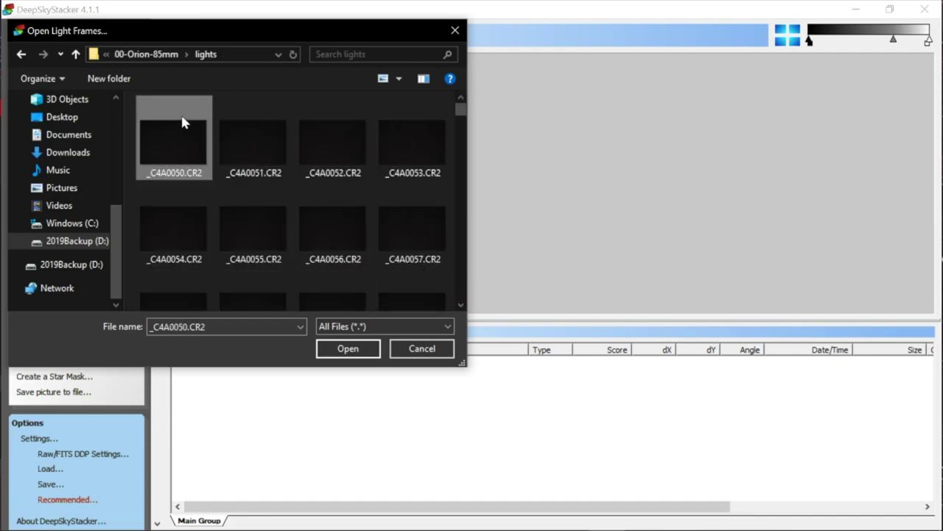
key("ctrl+a")
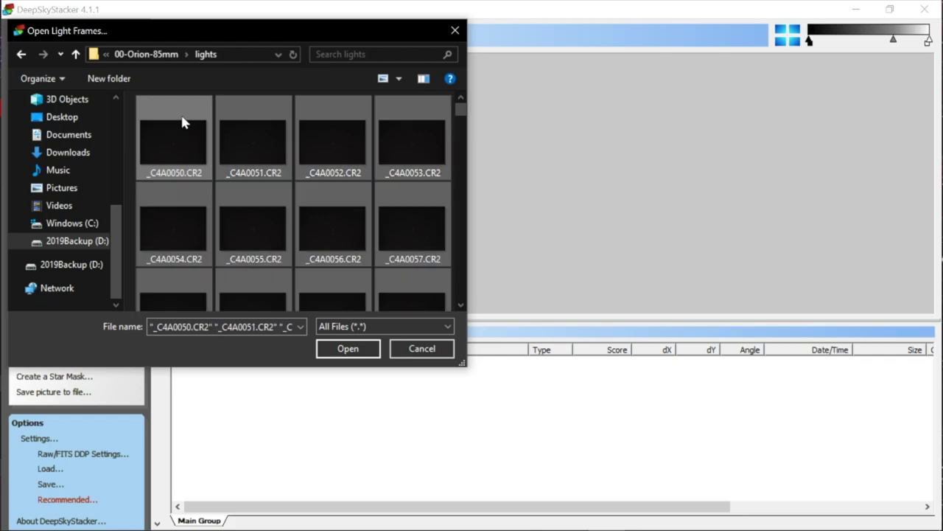
left_click(355, 353)
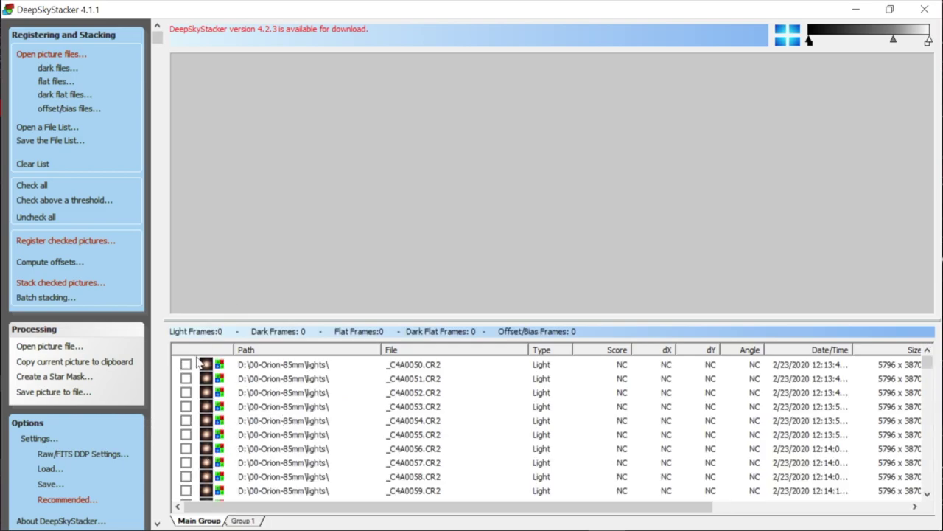
- Check all the loaded light frames and look through the file list to its end and back
left_click(43, 186)
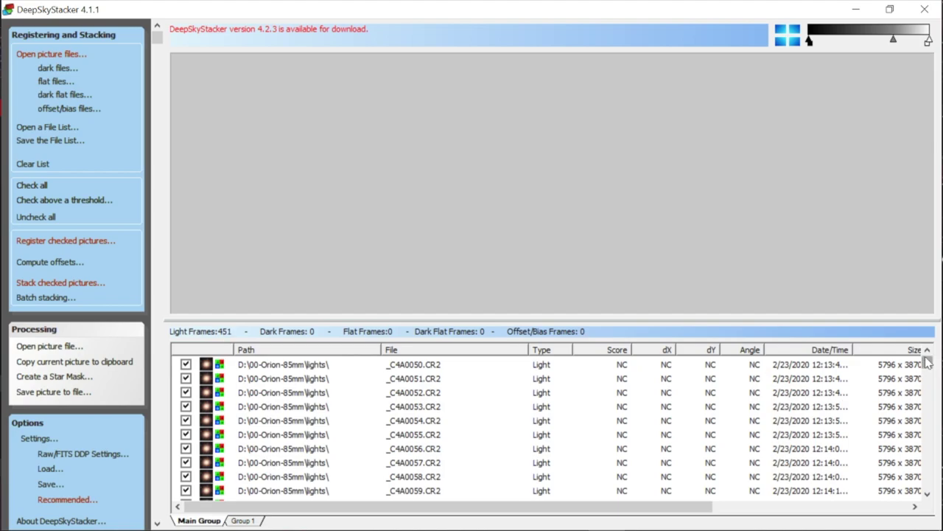
left_click_drag(927, 361, 927, 485)
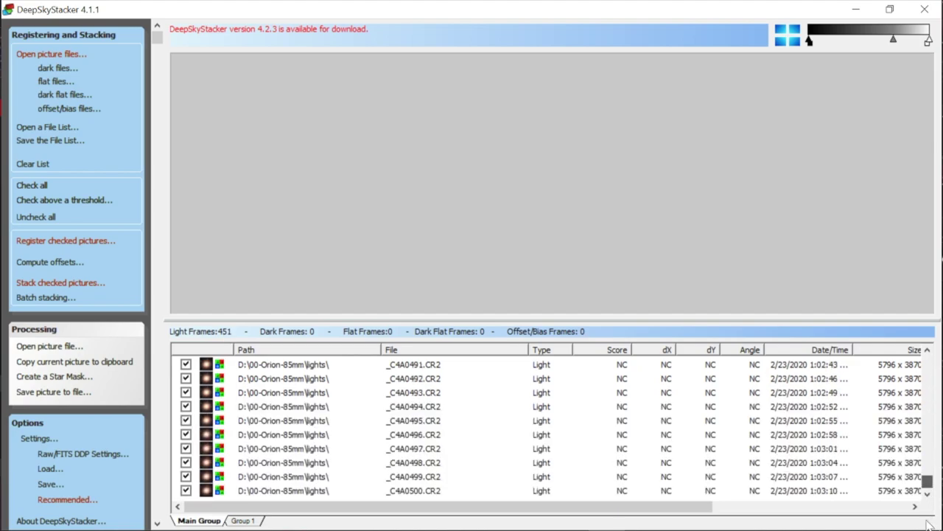
left_click_drag(927, 480, 940, 295)
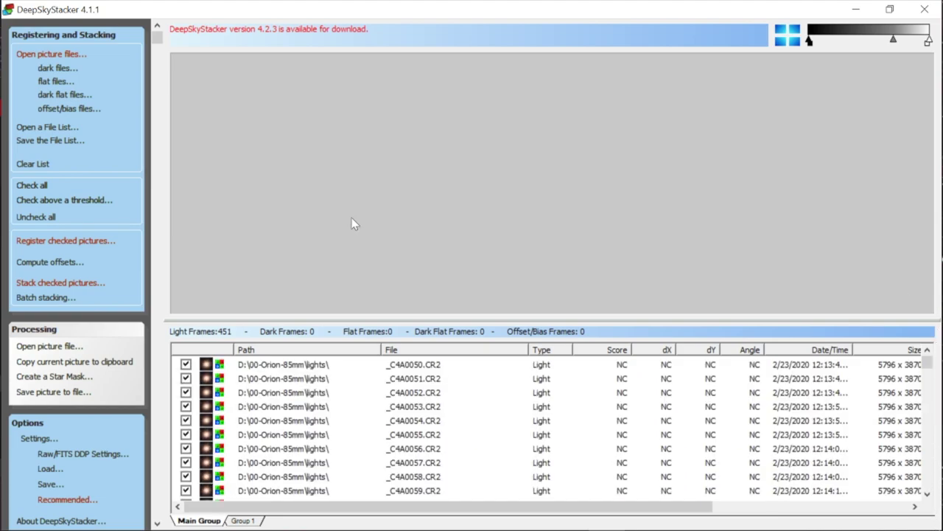
- Add all the CR2 files in the 00-Orion-85mm darks folder as dark frames
left_click(57, 71)
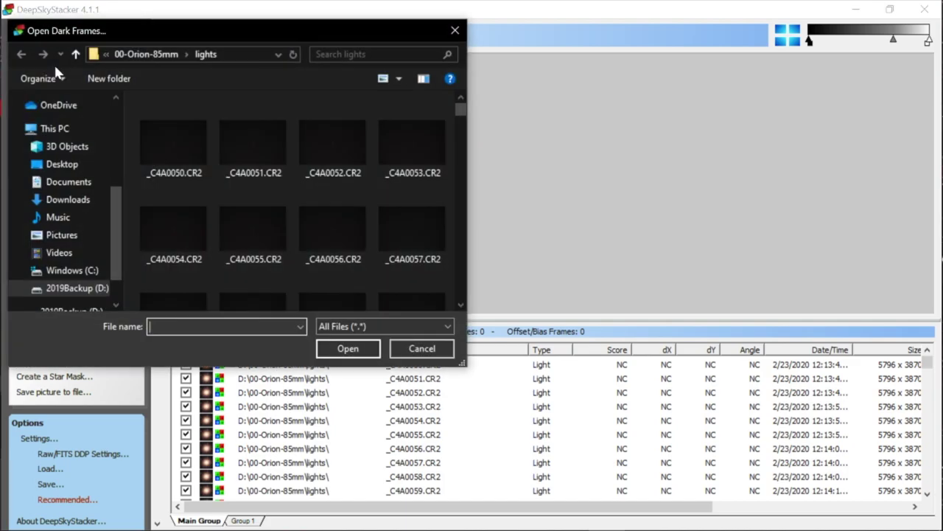
left_click(161, 53)
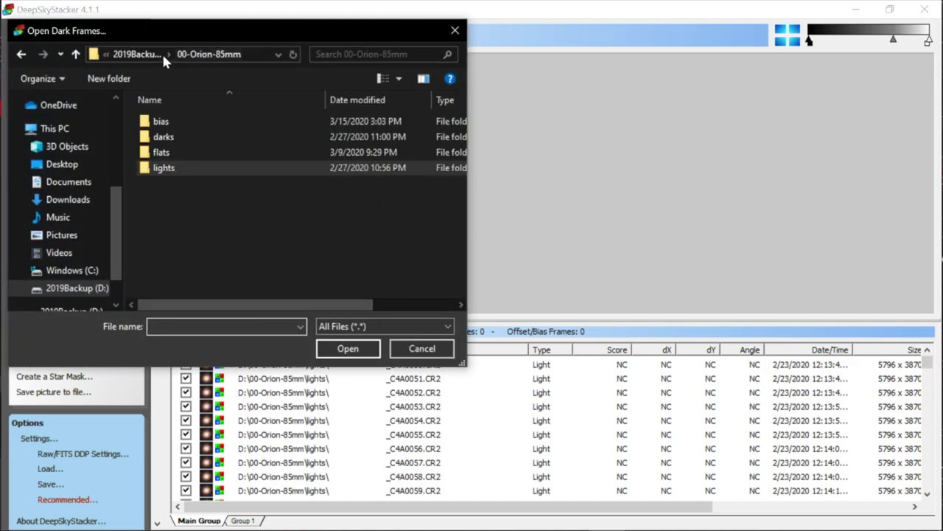
left_click(169, 140)
double_click(169, 140)
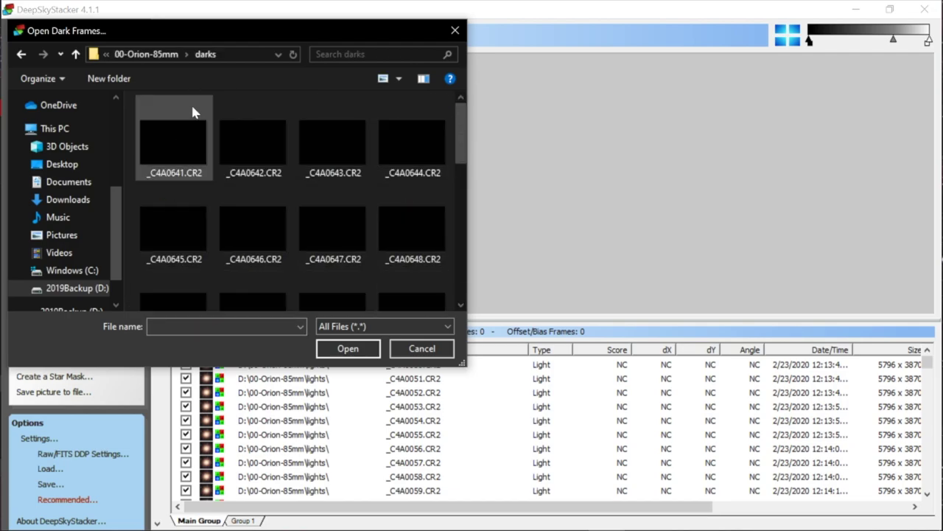
left_click(194, 112)
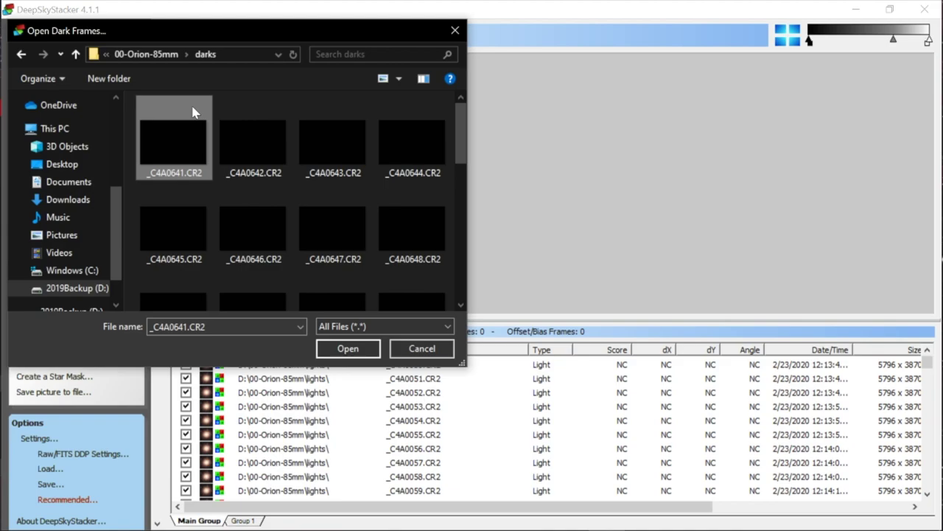
key("ctrl+a")
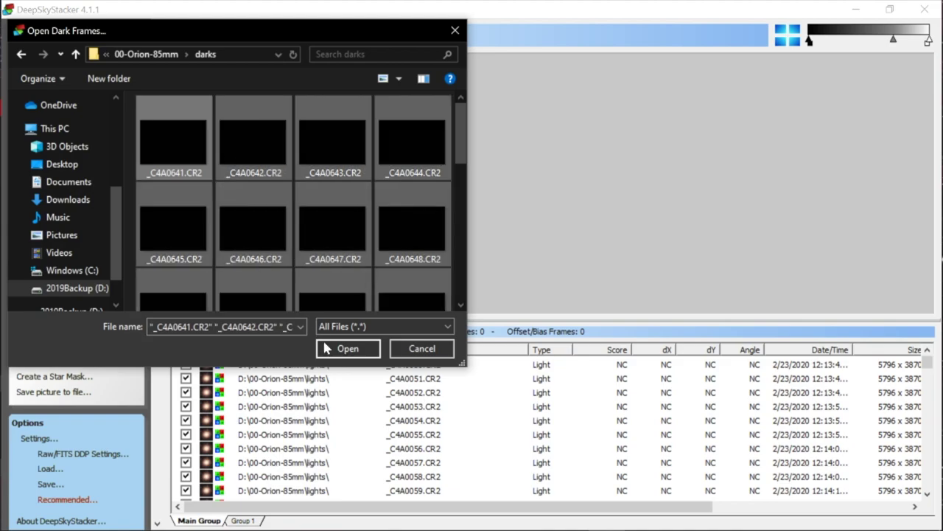
left_click(346, 349)
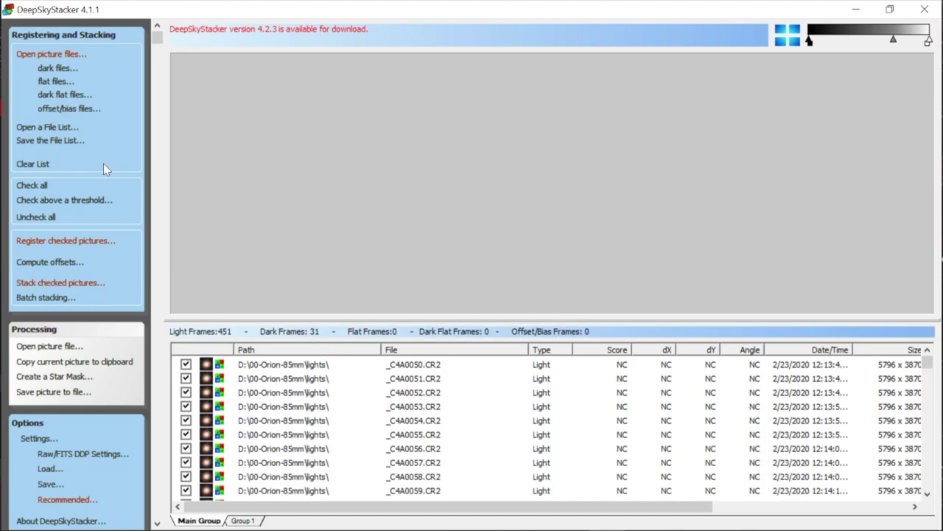
- Add all the CR2 files in the 00-Orion-85mm flats folder as flat frames
left_click(46, 85)
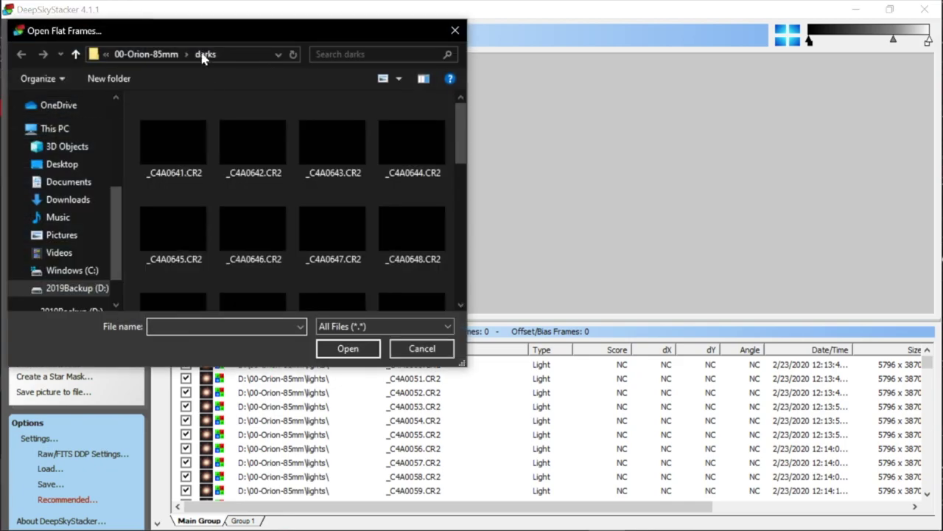
left_click(158, 56)
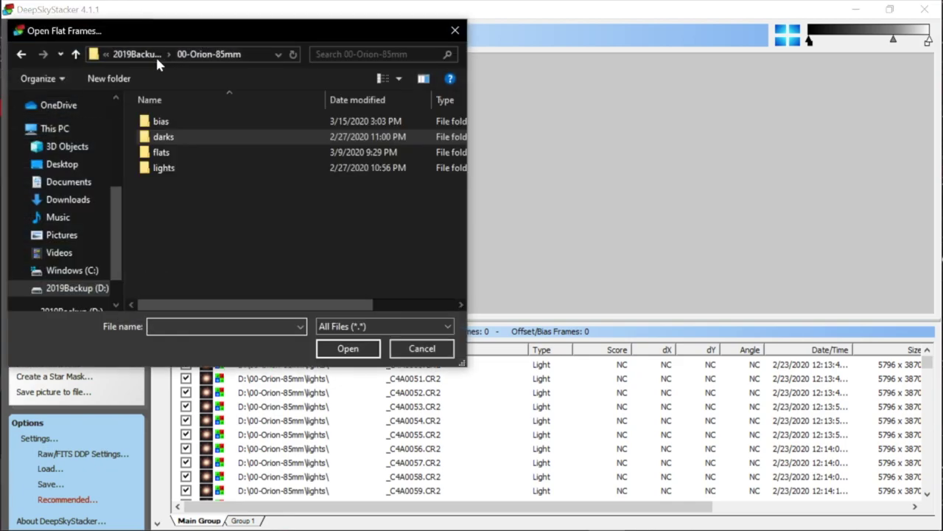
left_click(163, 154)
double_click(200, 148)
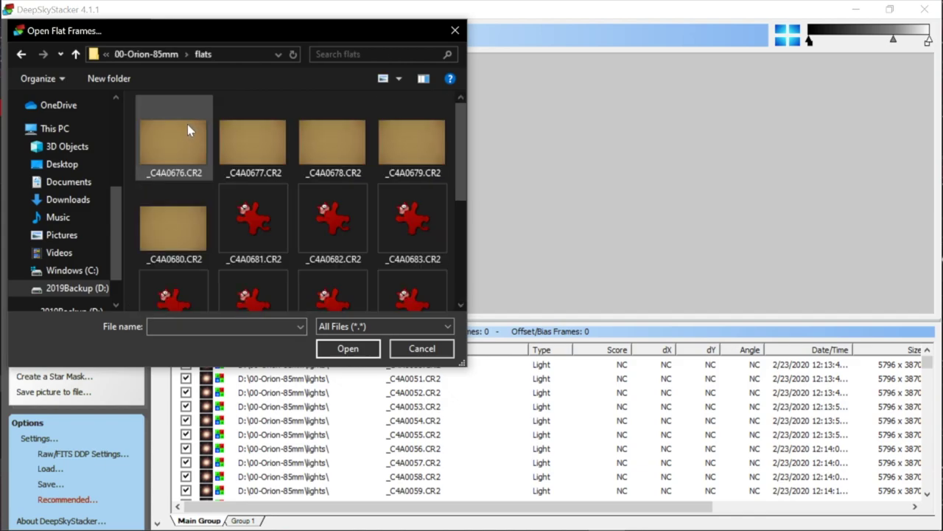
left_click(188, 104)
key("ctrl+a")
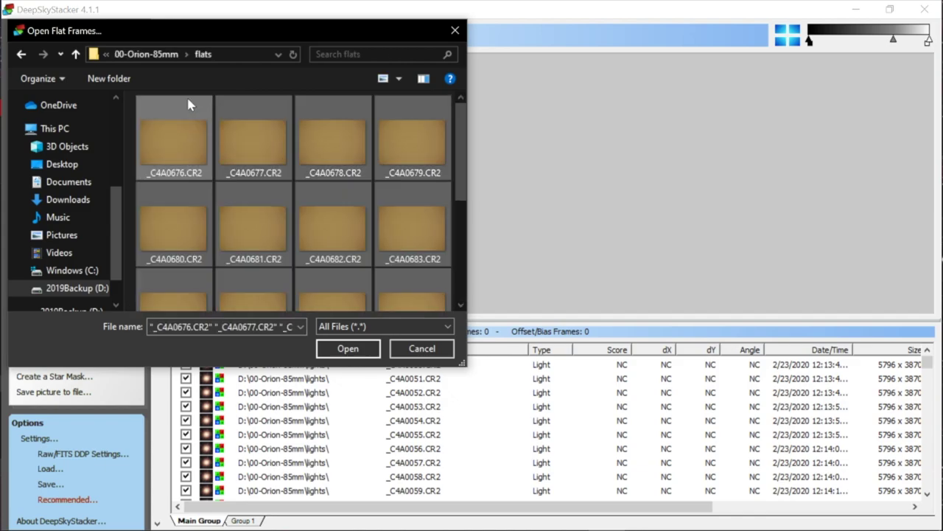
left_click(350, 356)
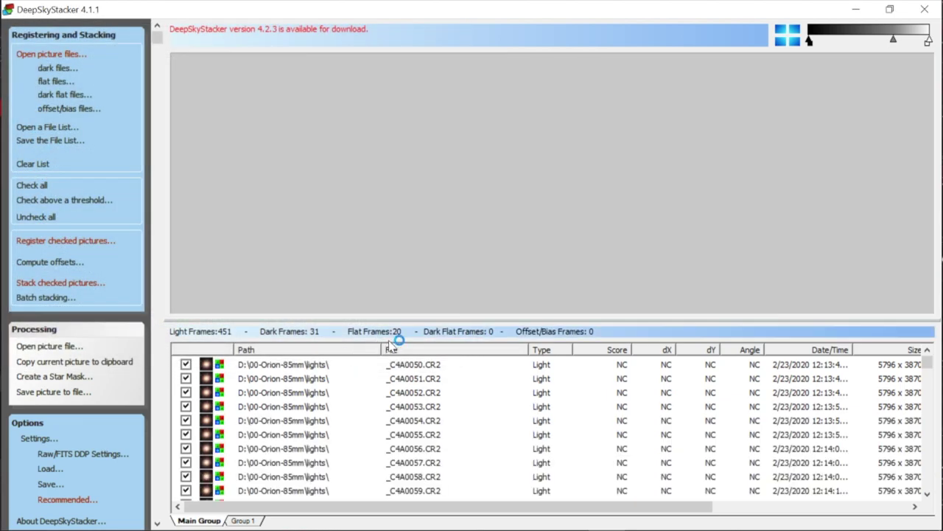
- Add all the CR2 files in the 00-Orion-85mm bias folder as offset/bias frames
left_click(80, 116)
left_click(172, 56)
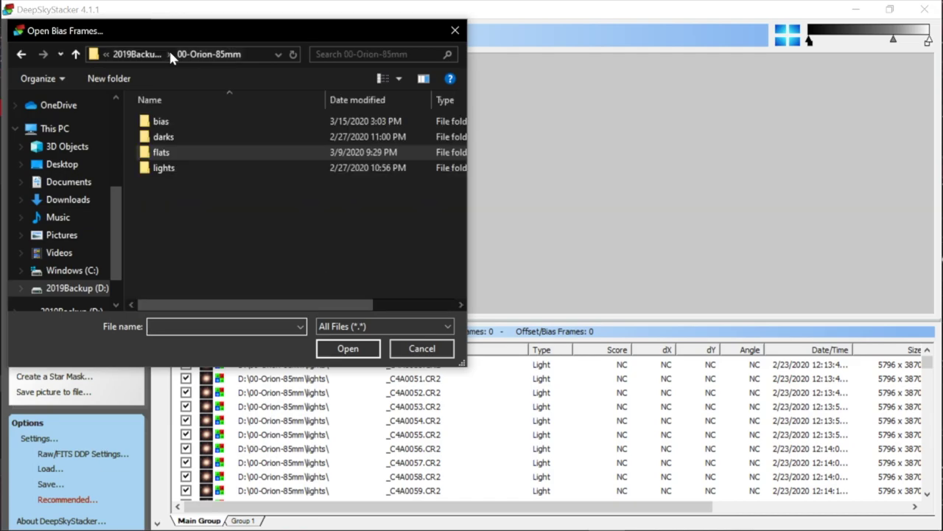
left_click(171, 122)
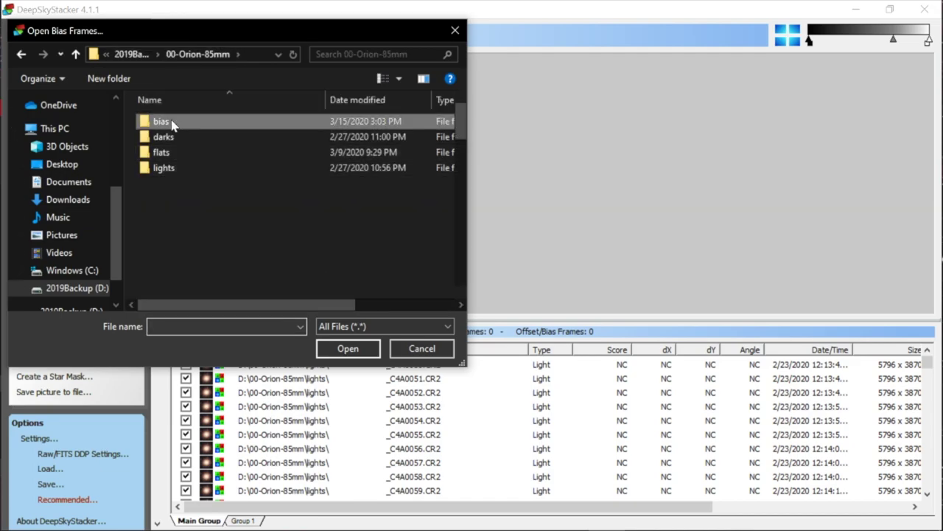
double_click(171, 122)
left_click(162, 125)
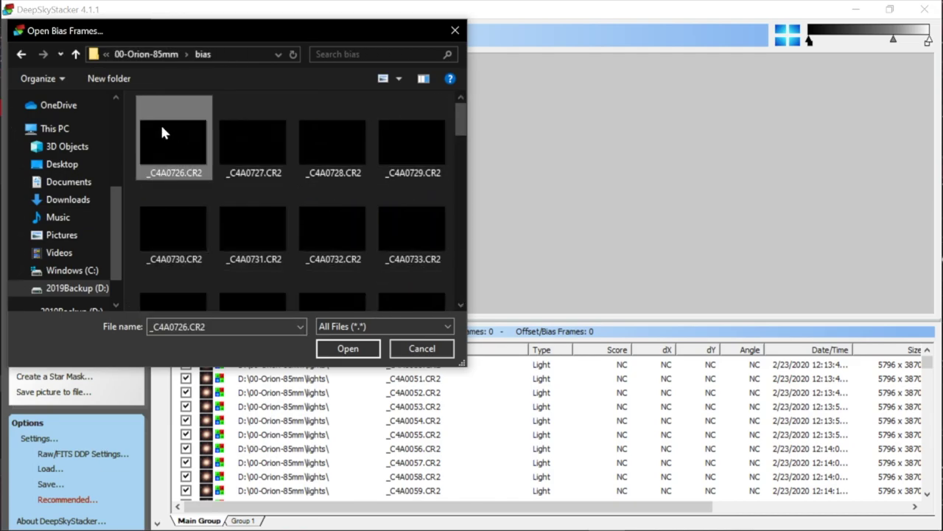
key("ctrl+a")
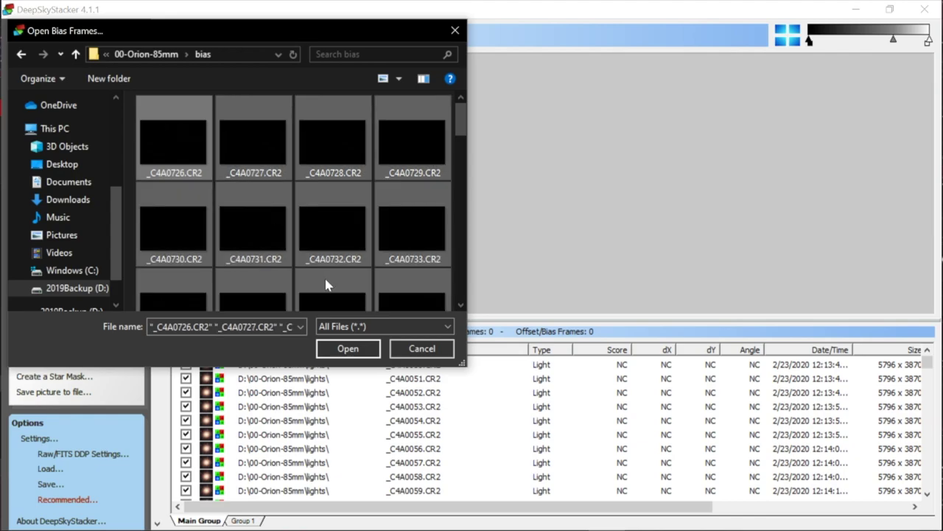
left_click(360, 355)
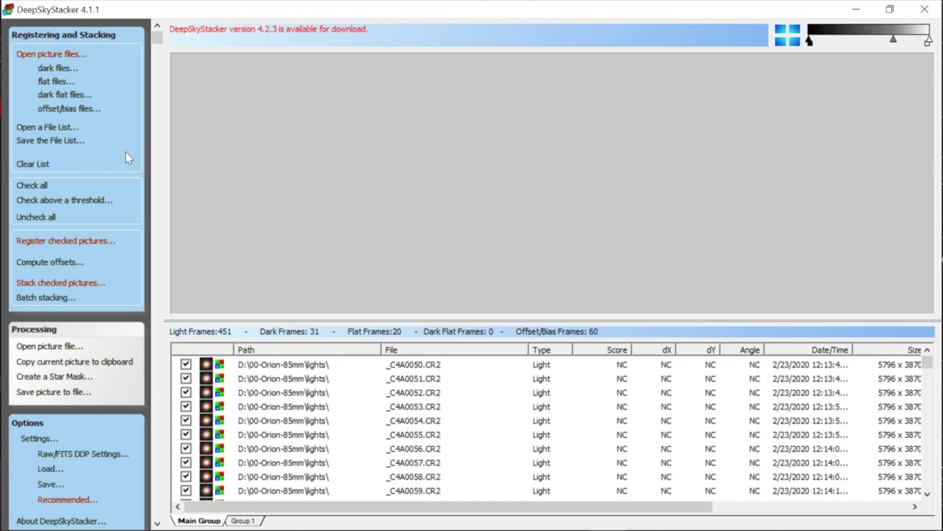
- Open the registration settings for the checked pictures, review them, and compute the number of detected stars at the preset threshold
left_click(79, 247)
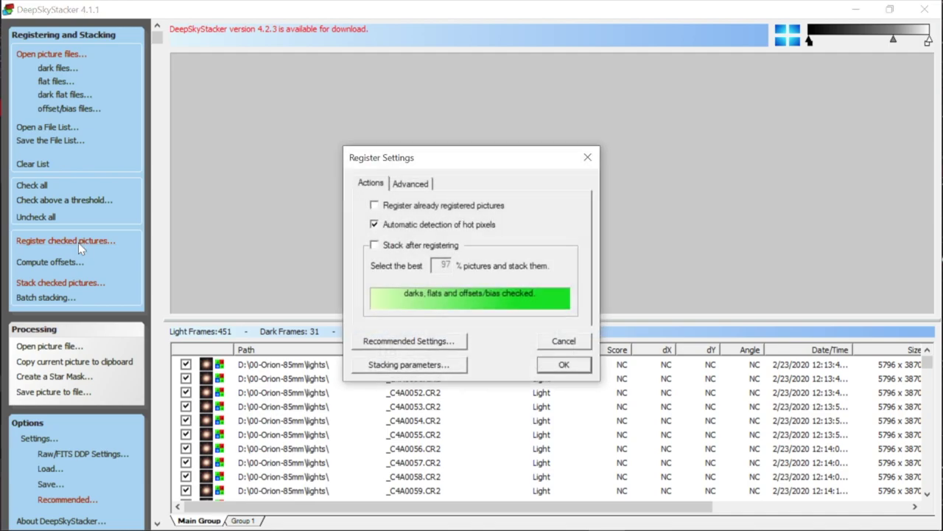
left_click(413, 186)
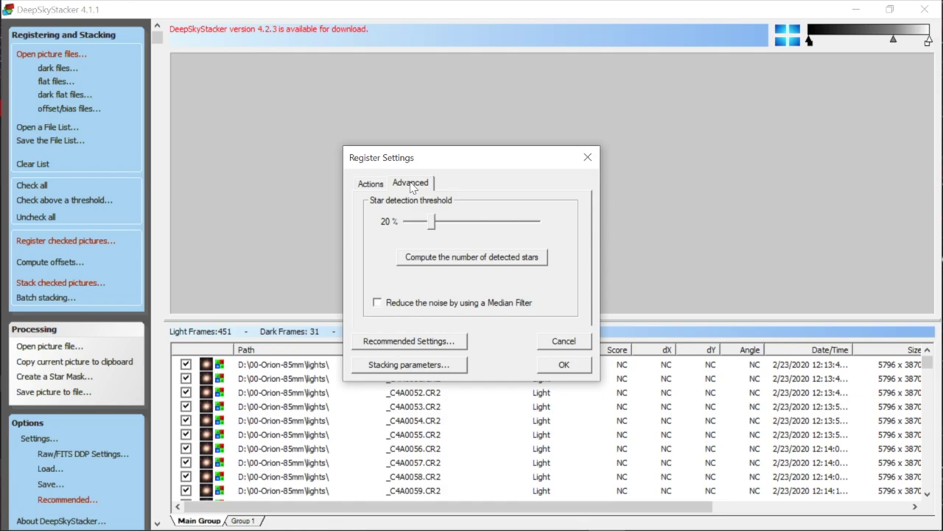
left_click(371, 185)
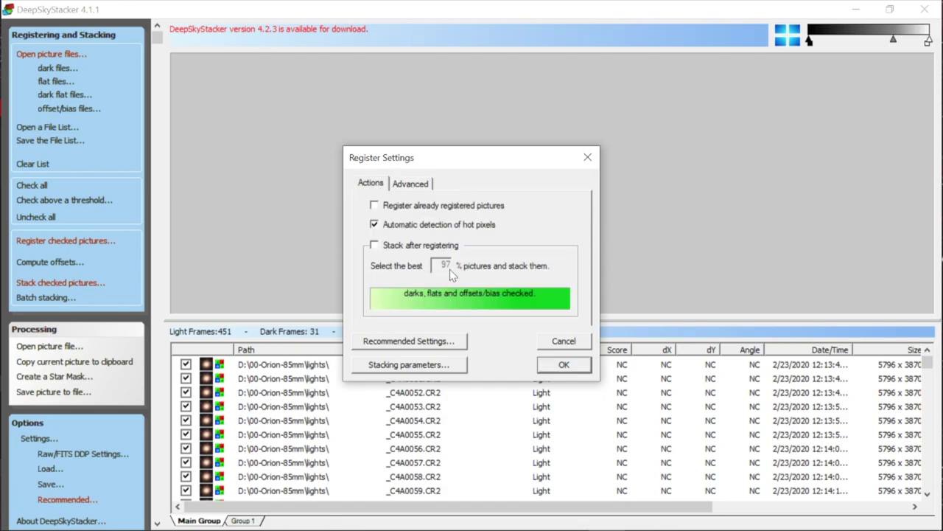
left_click(409, 182)
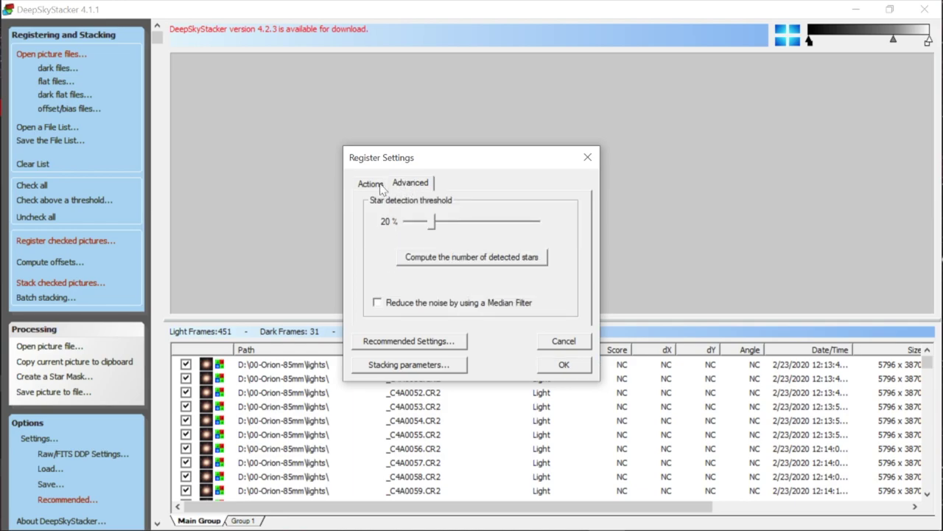
left_click(379, 185)
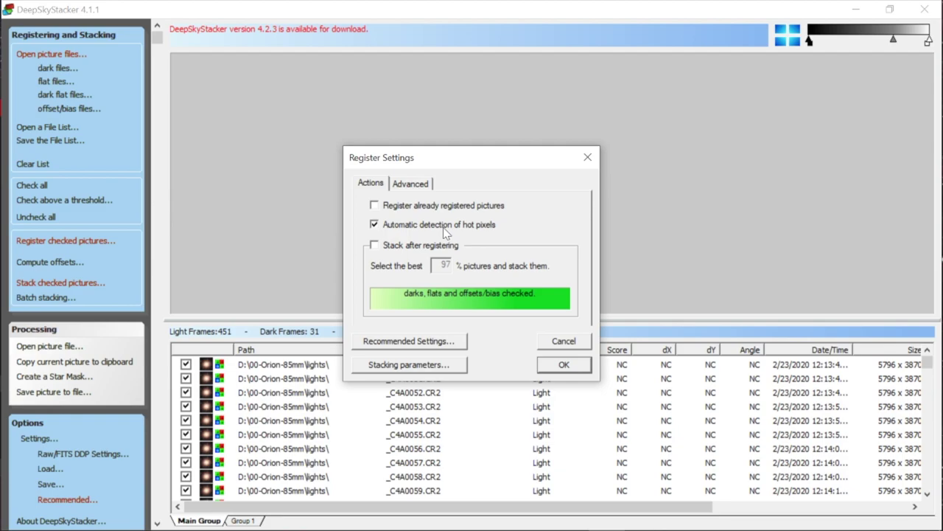
left_click(418, 186)
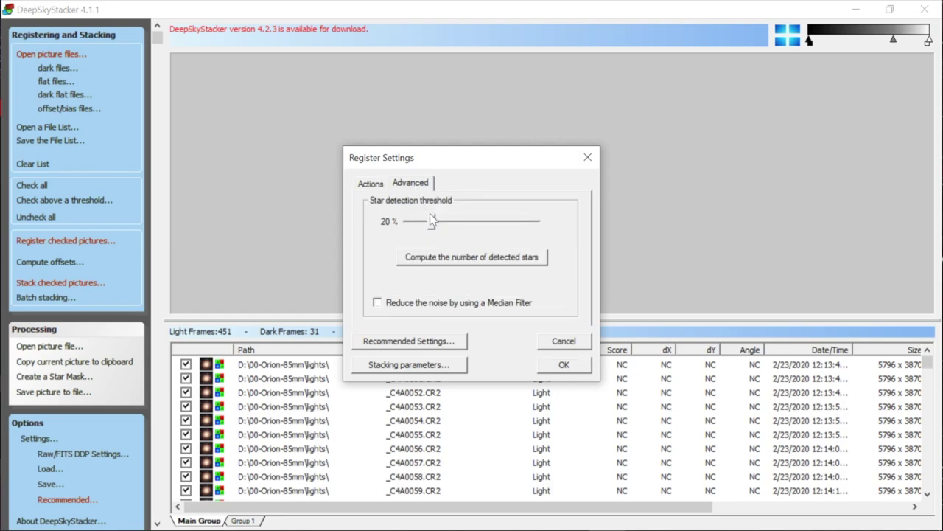
left_click(437, 258)
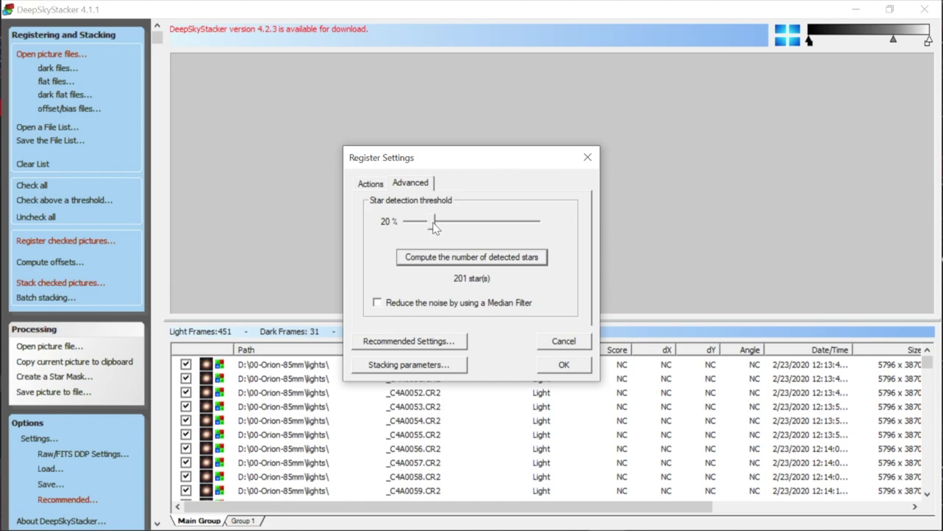
- Try a star detection threshold of 30%, set it to 15% instead, and recompute the number of detected stars at each value
left_click_drag(430, 223, 444, 224)
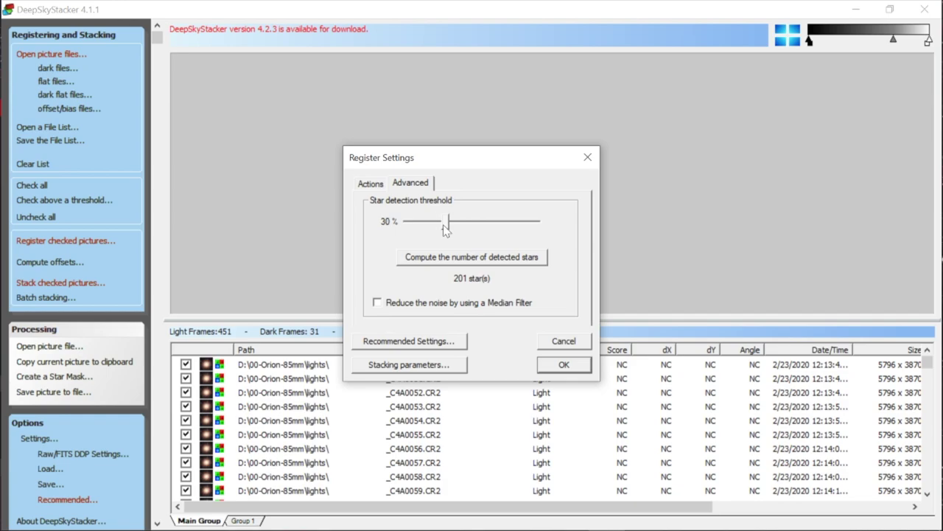
left_click(471, 256)
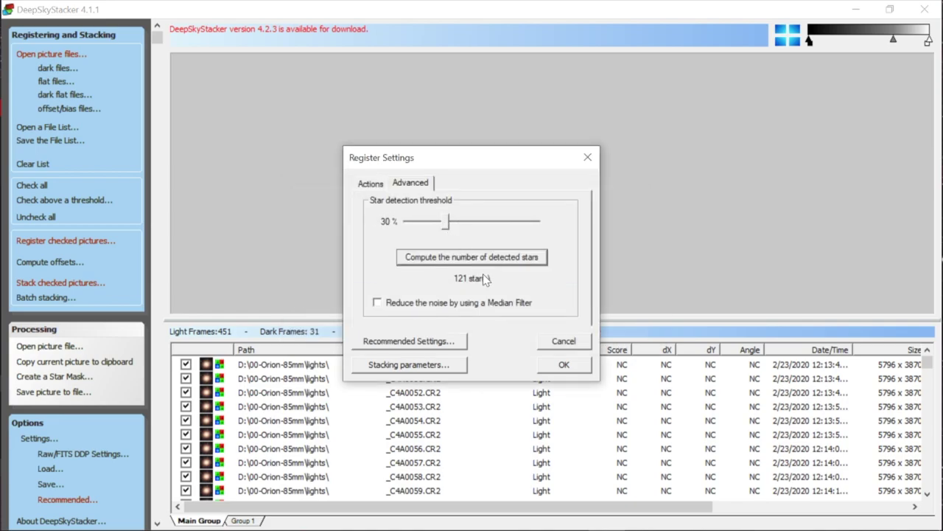
left_click_drag(449, 229, 428, 224)
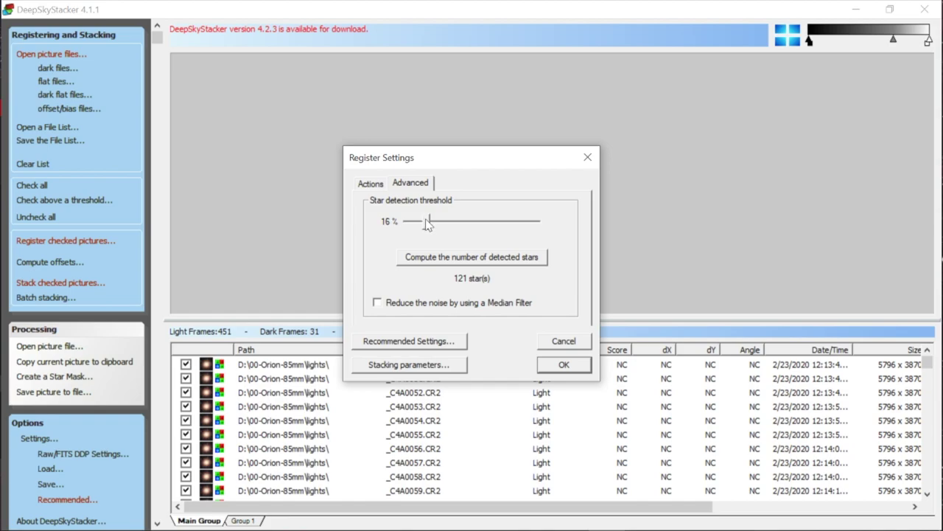
left_click(462, 262)
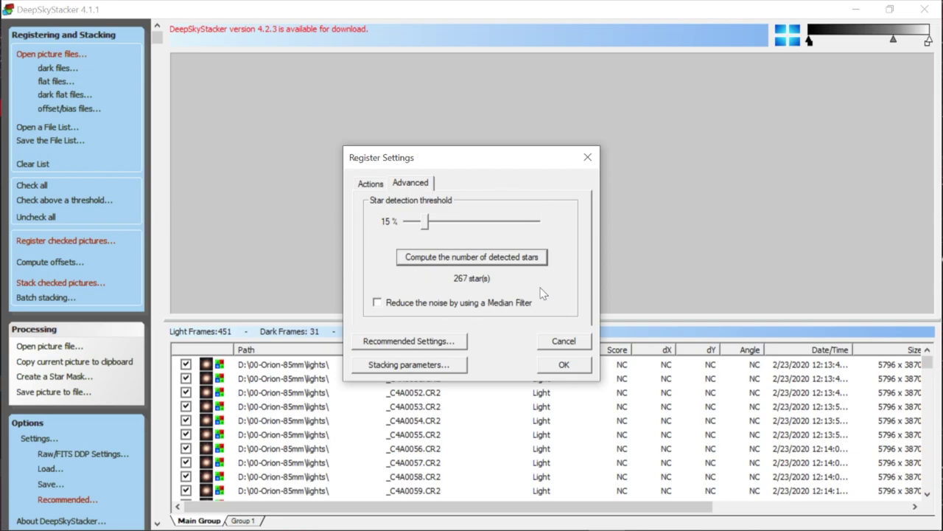
- Review the whole list of recommended settings for the loaded frames and accept it without changing any setting
left_click(376, 184)
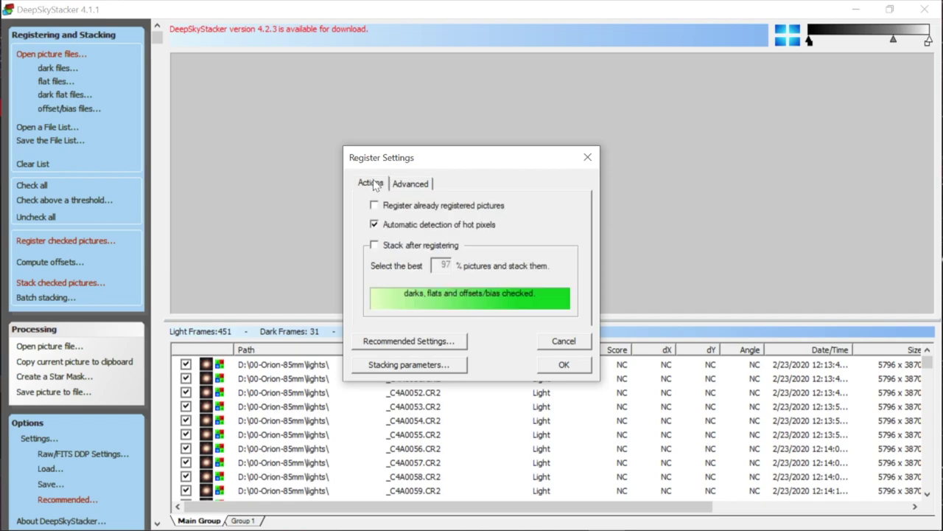
left_click(420, 343)
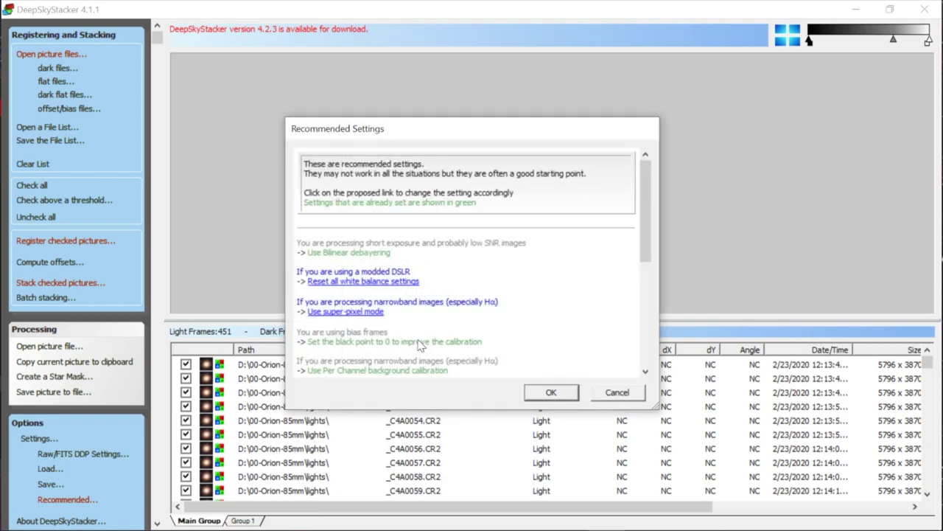
scroll(472, 265, "down", 5)
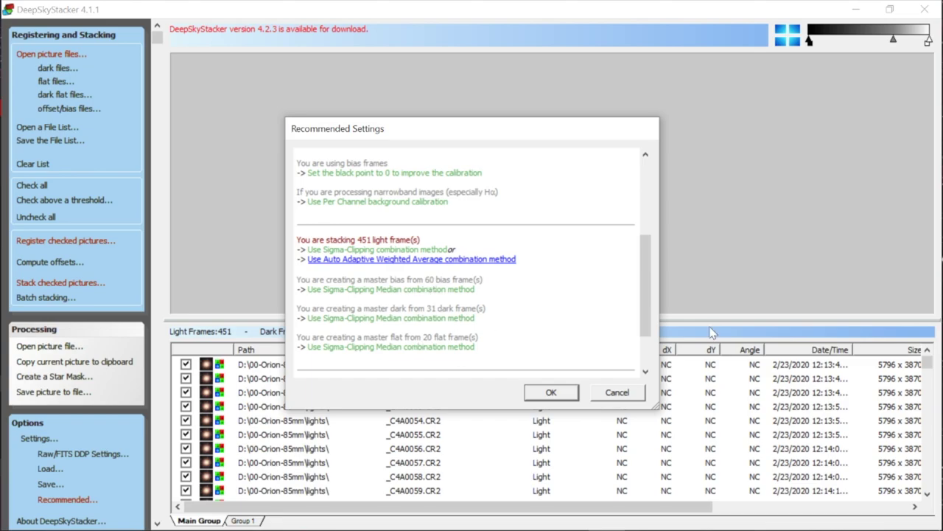
left_click_drag(641, 269, 650, 326)
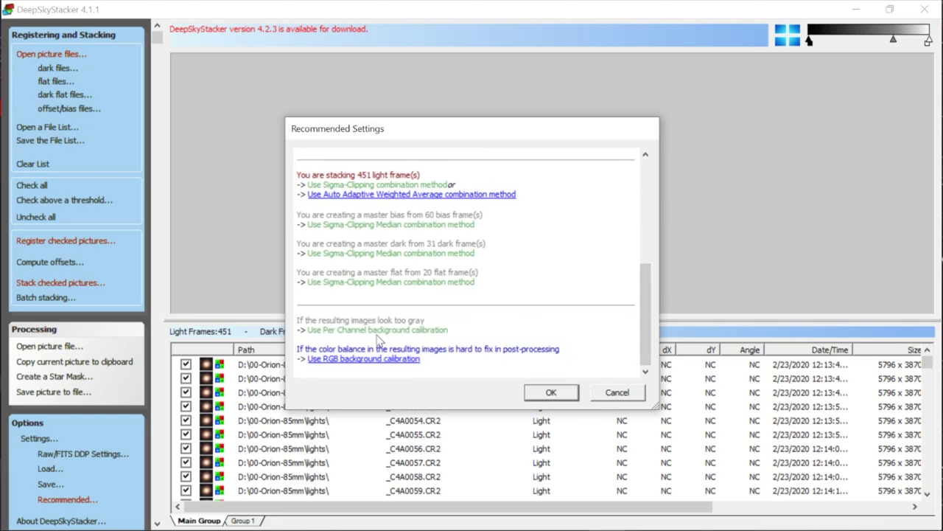
scroll(377, 338, "up", 10)
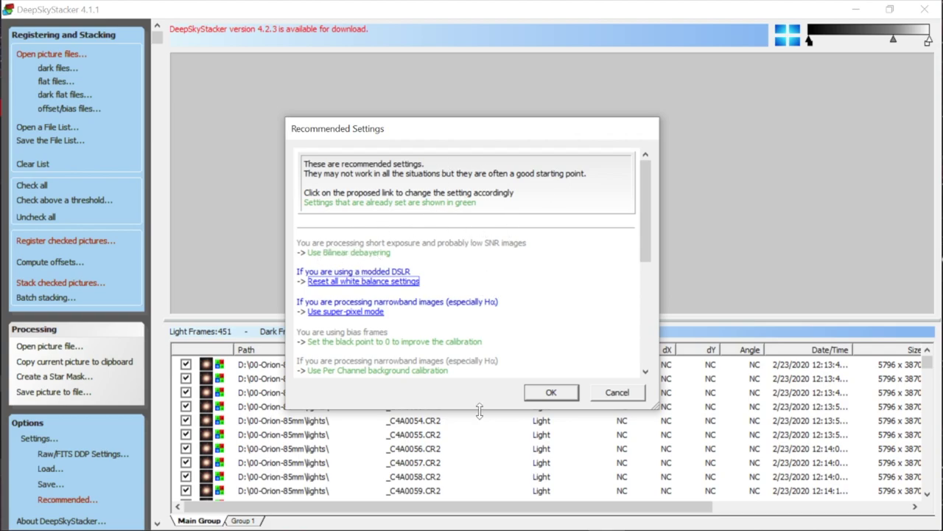
left_click(553, 392)
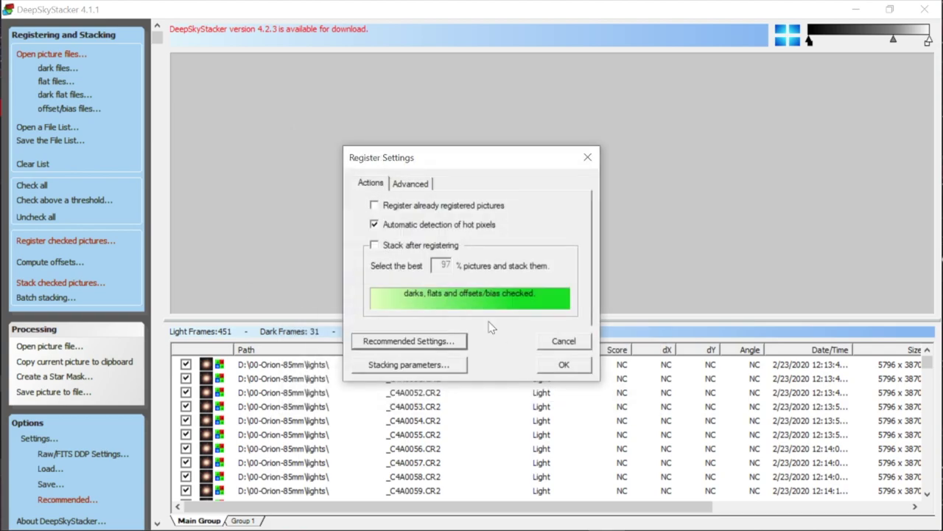
- Accept the dark frame stacking parameters with Median Kappa-Sigma clipping and register the checked pictures without stacking after registering
left_click(428, 364)
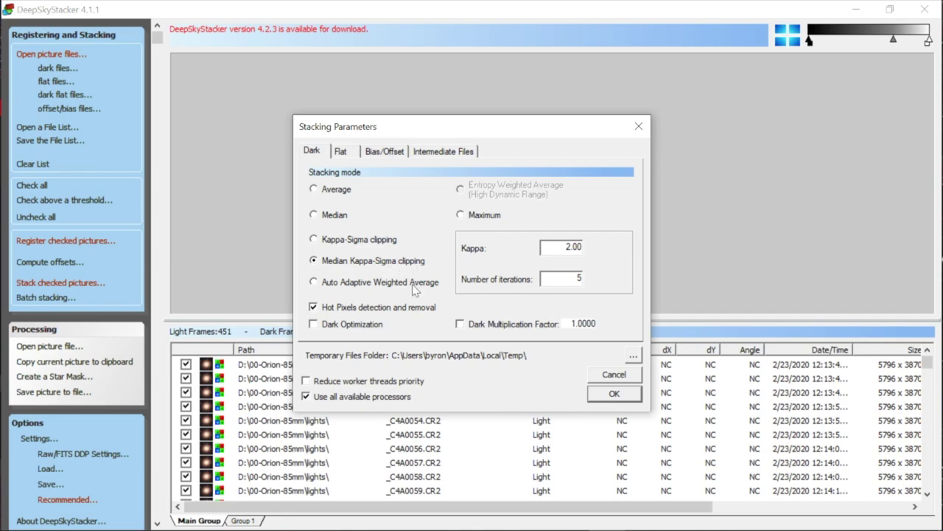
mouse_move(360, 290)
left_click(596, 396)
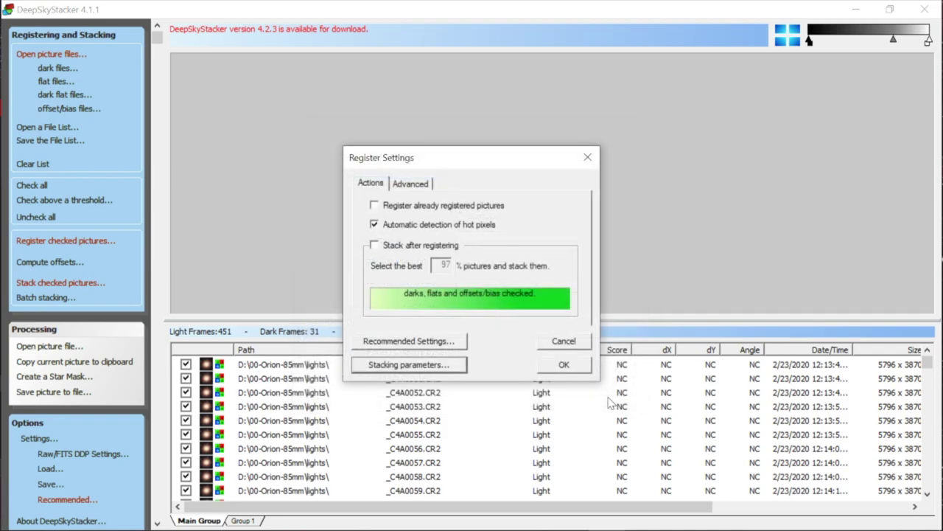
left_click(563, 365)
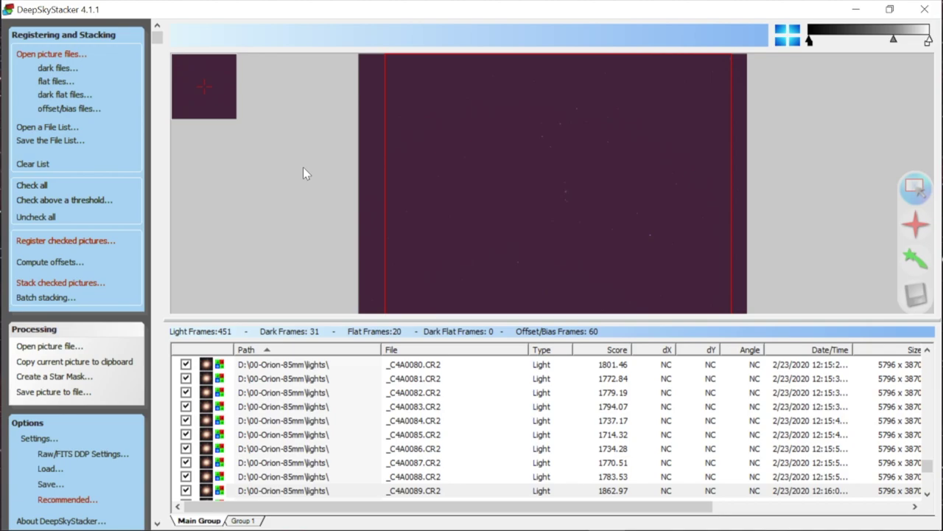
- Sort the frames by score from highest to lowest and use the best light frame, _C4A0089.CR2, as the reference frame
left_click(624, 351)
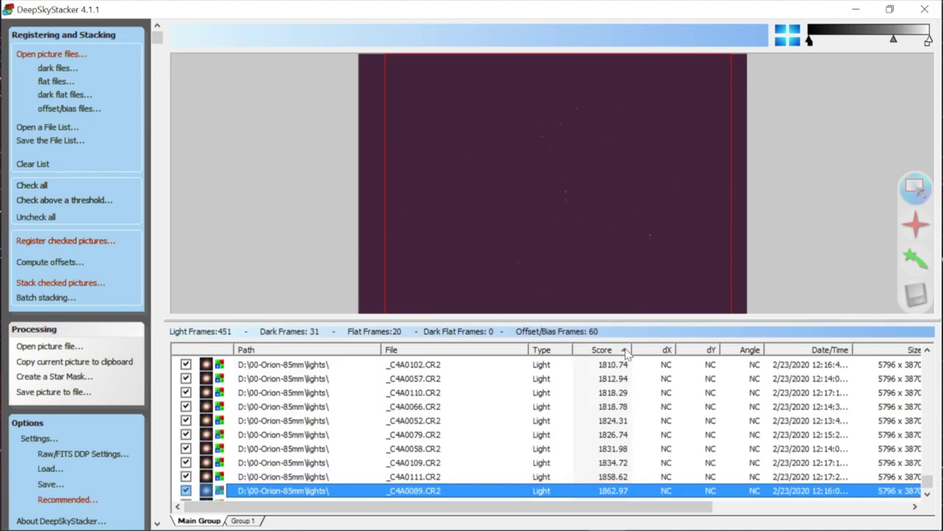
left_click(625, 350)
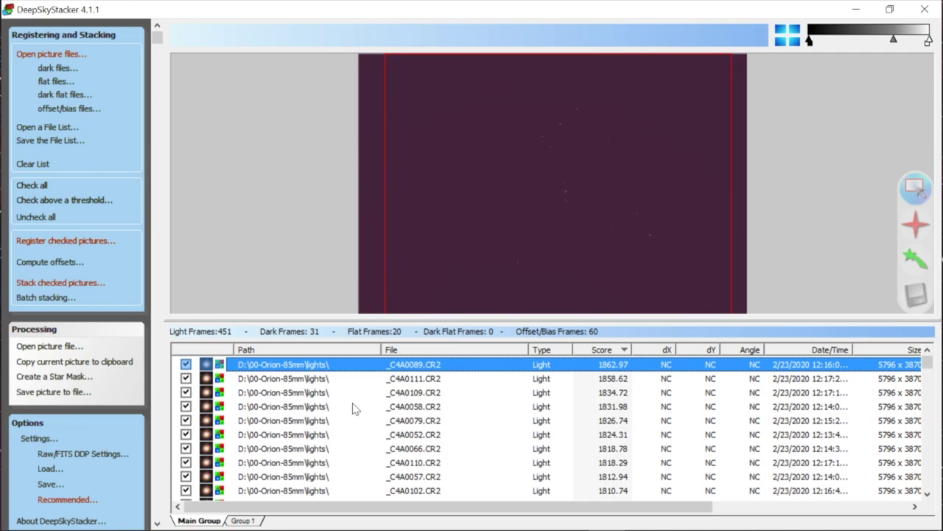
right_click(296, 367)
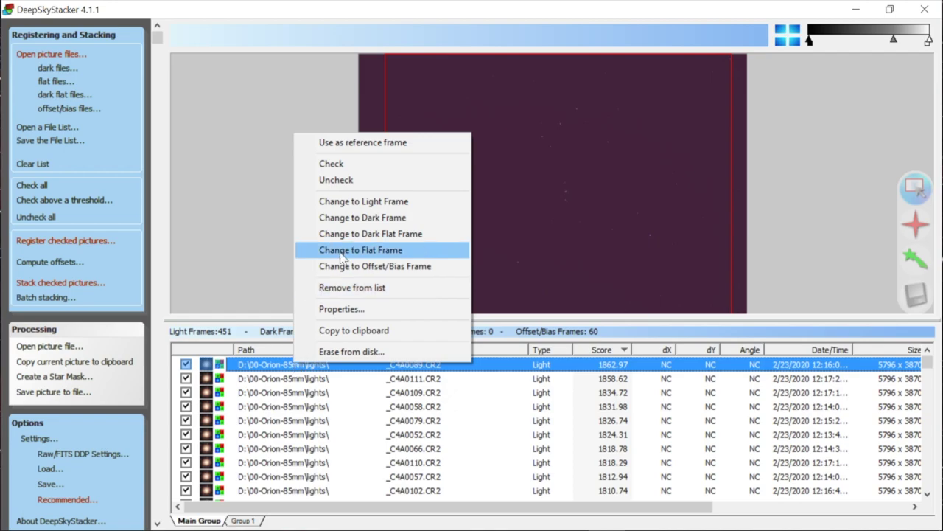
left_click(361, 143)
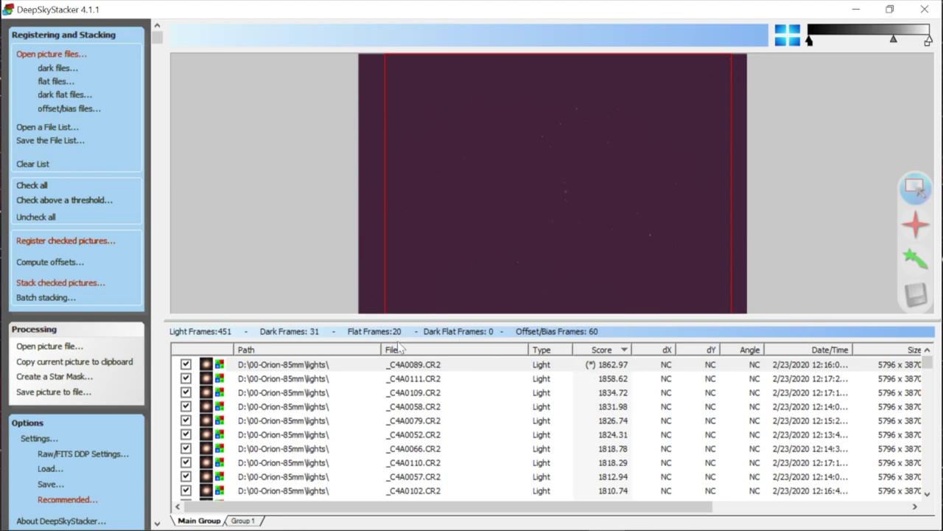
- Start stacking the checked pictures and review the stacking steps summary, including the exposure and disk space estimates
left_click(75, 286)
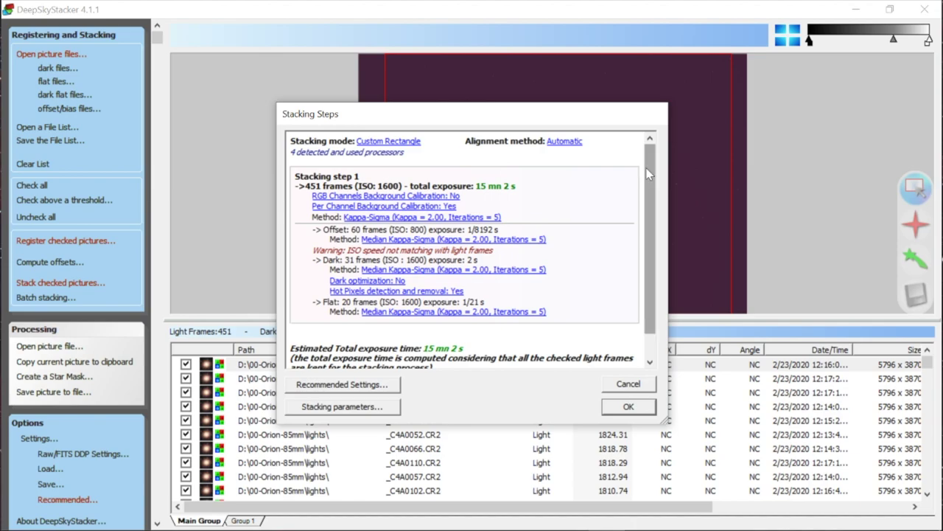
left_click_drag(647, 173, 651, 229)
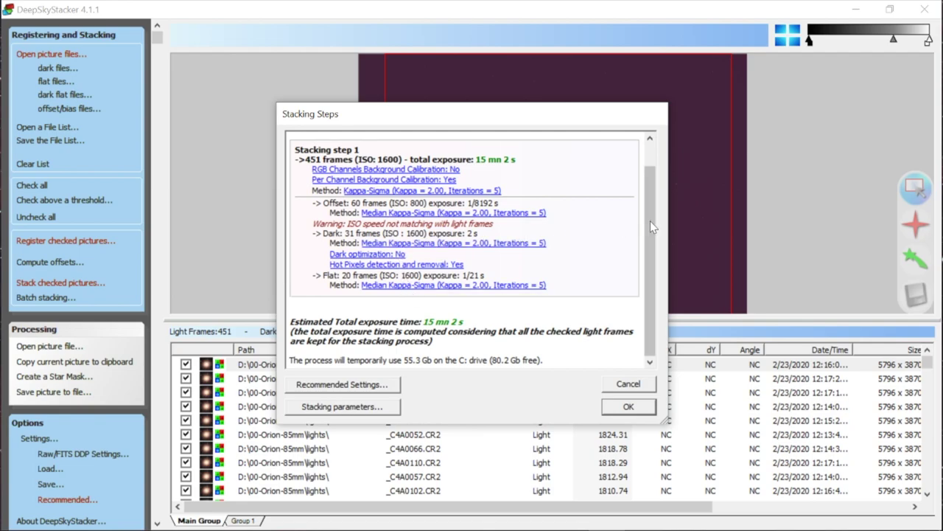
scroll(656, 229, "up", 1)
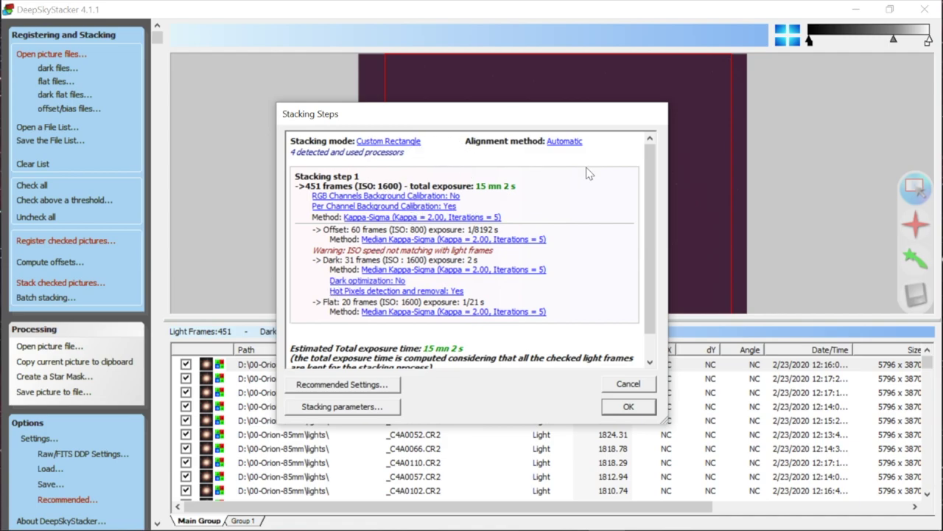
- Set the stacking mode to Standard, check the light and dark frame stacking methods, and review the updated stacking summary
left_click(402, 142)
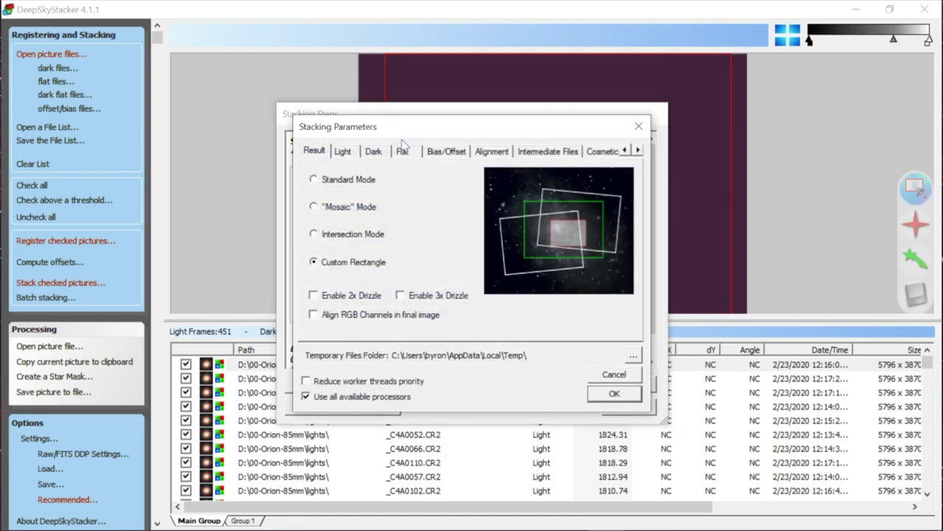
left_click(363, 184)
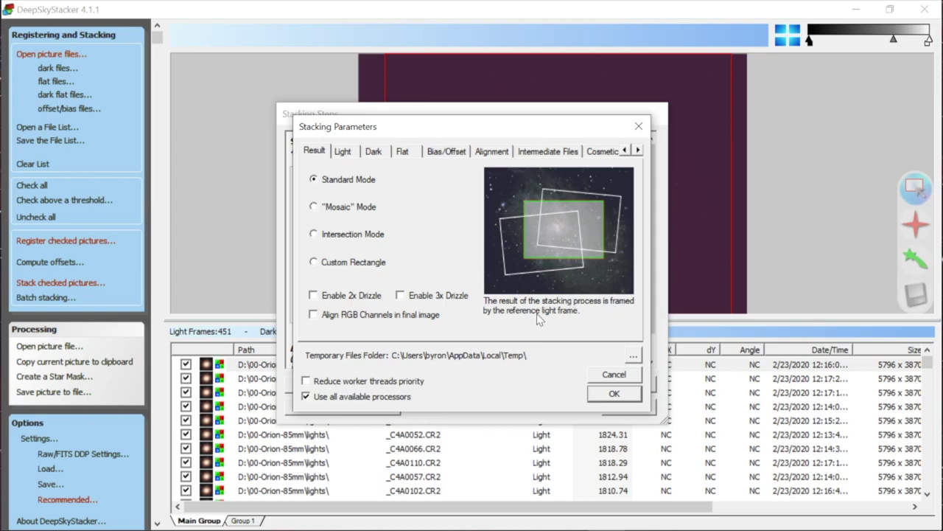
left_click(346, 151)
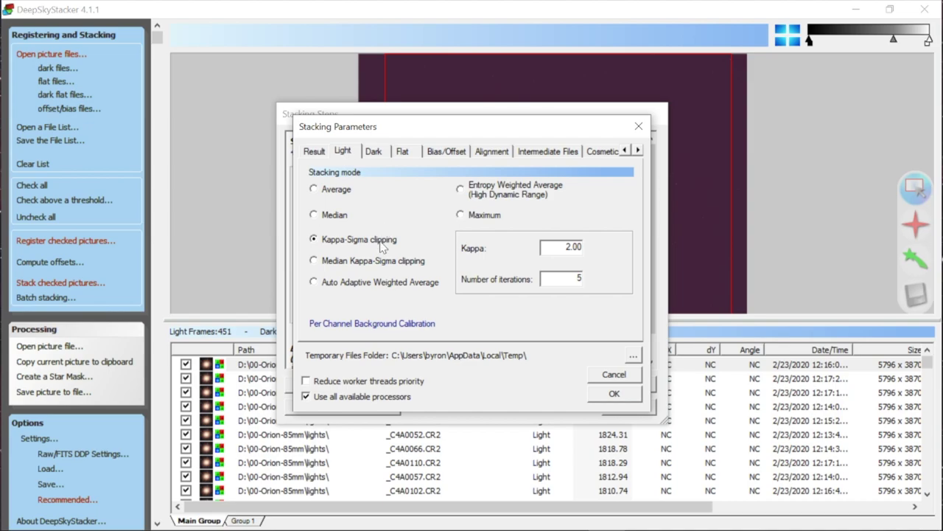
mouse_move(382, 247)
mouse_move(356, 266)
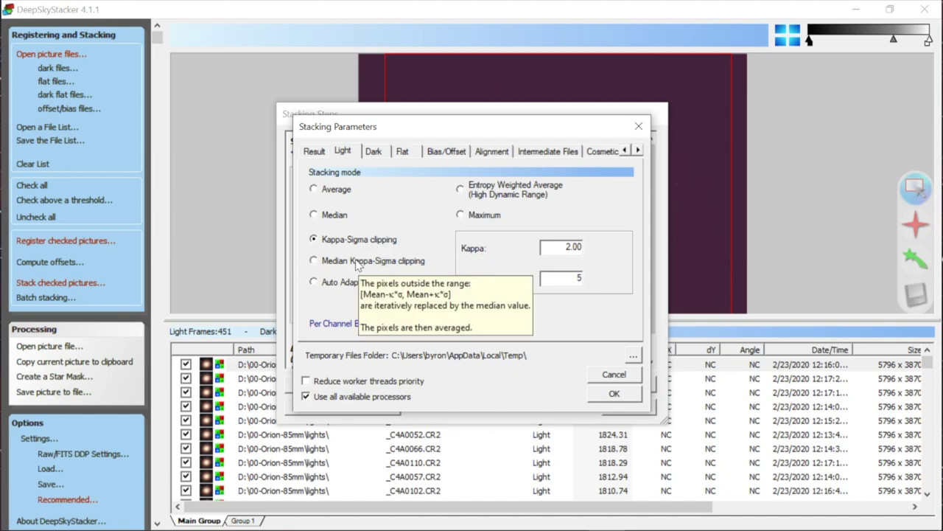
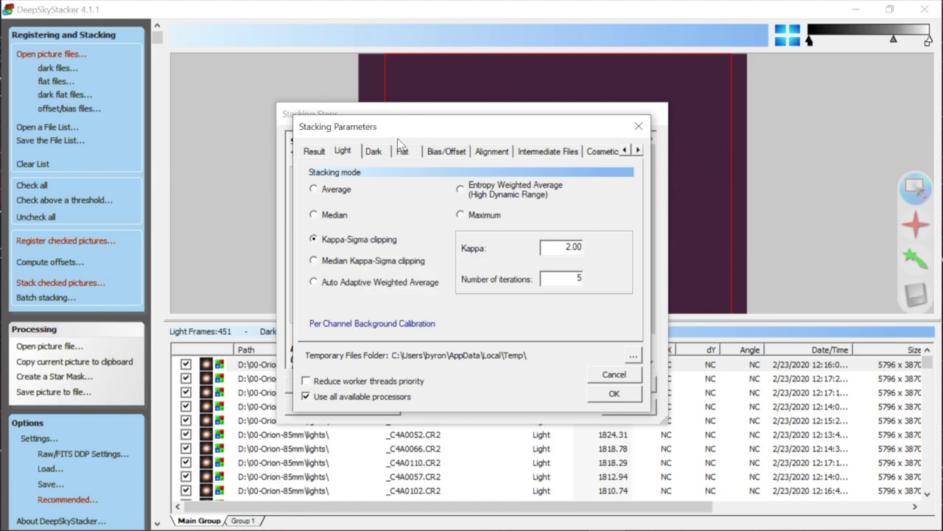
left_click(374, 152)
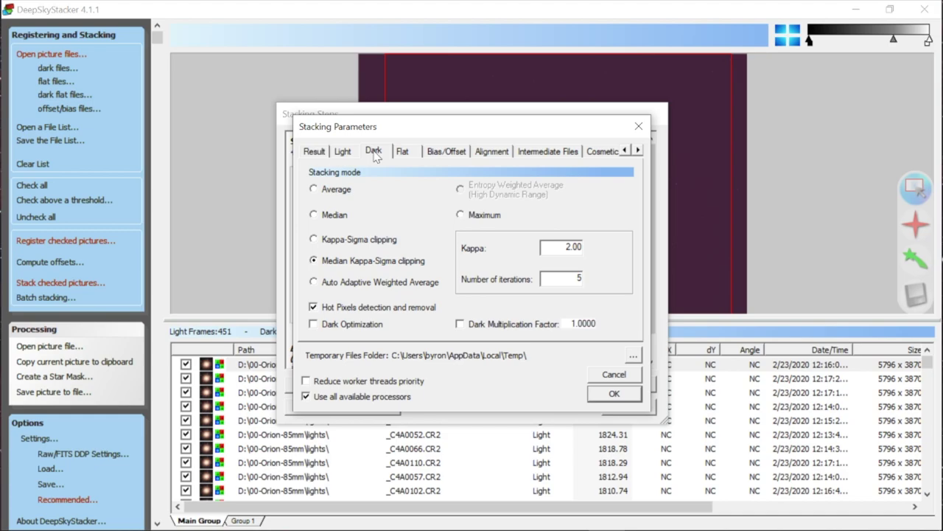
left_click(315, 152)
left_click(614, 395)
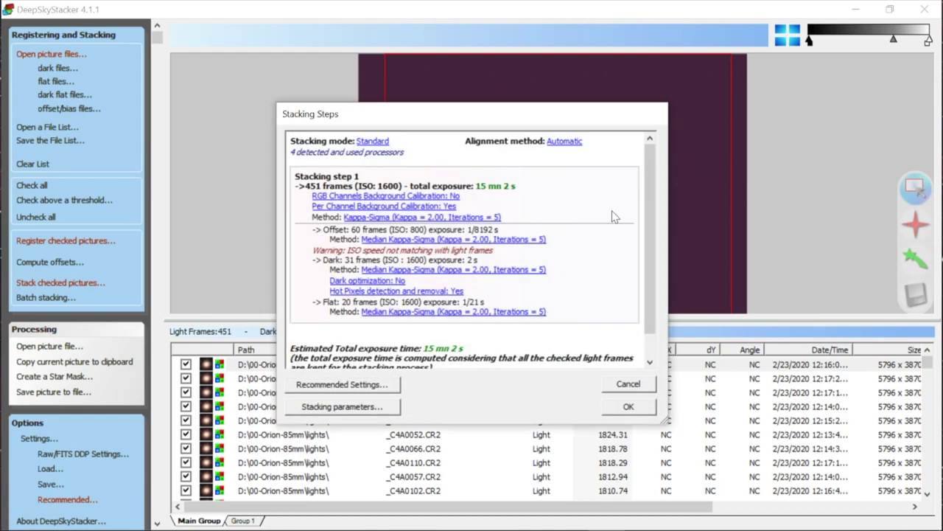
scroll(651, 196, "down", 2)
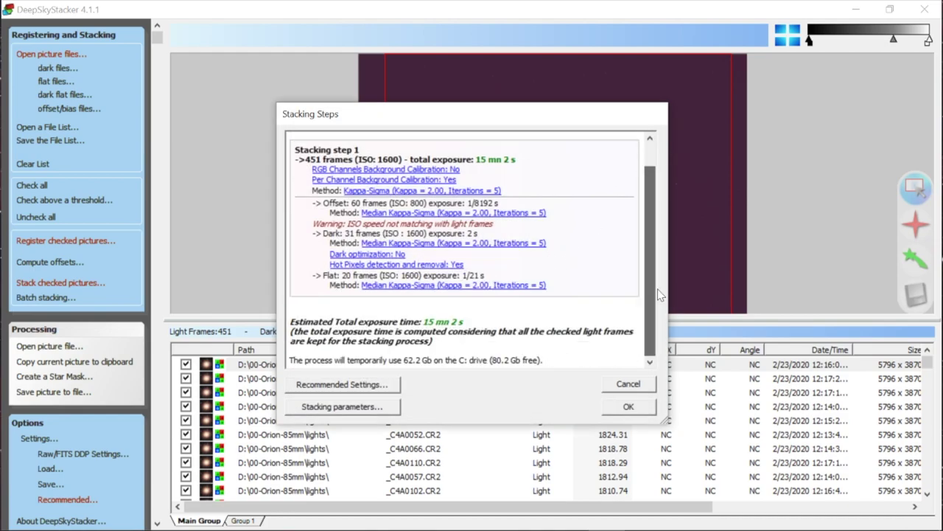
- Review the recommended stacking settings, accept them, and run the stacking of the checked frames
left_click(330, 386)
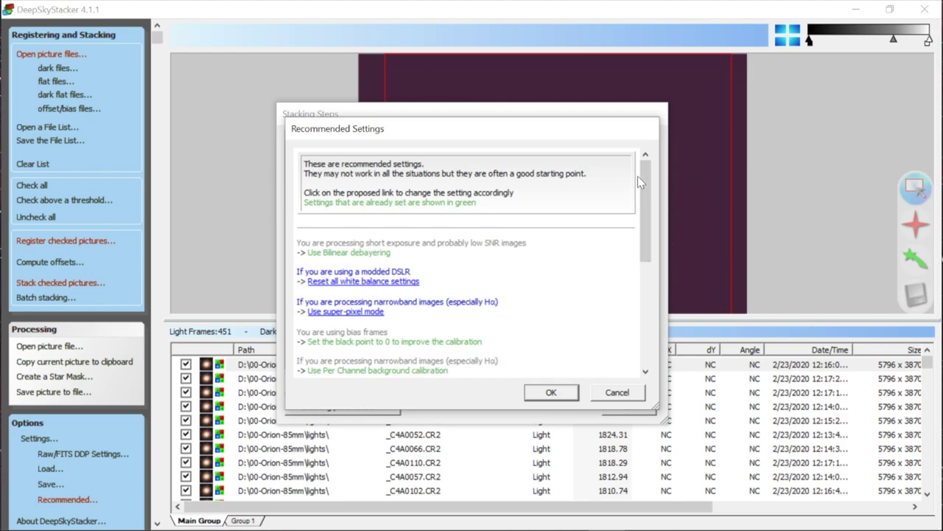
left_click_drag(640, 183, 654, 139)
left_click(552, 391)
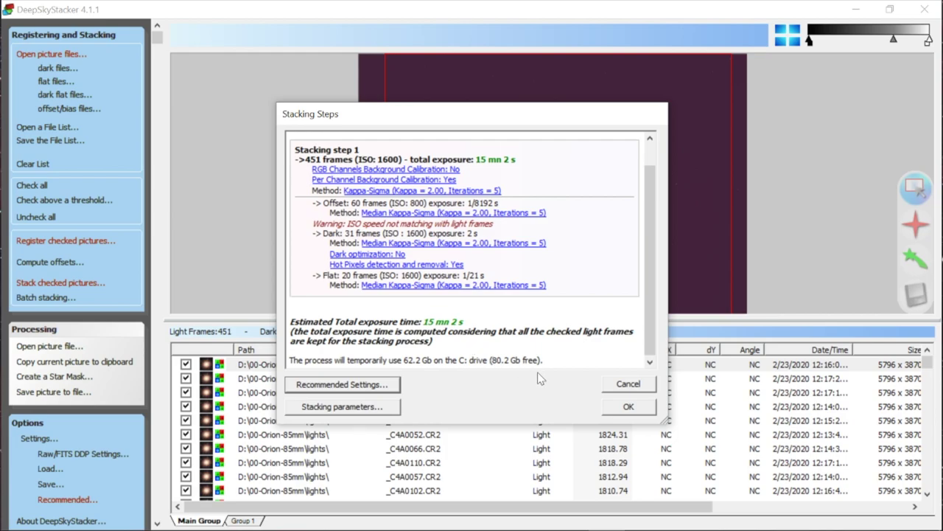
left_click(624, 409)
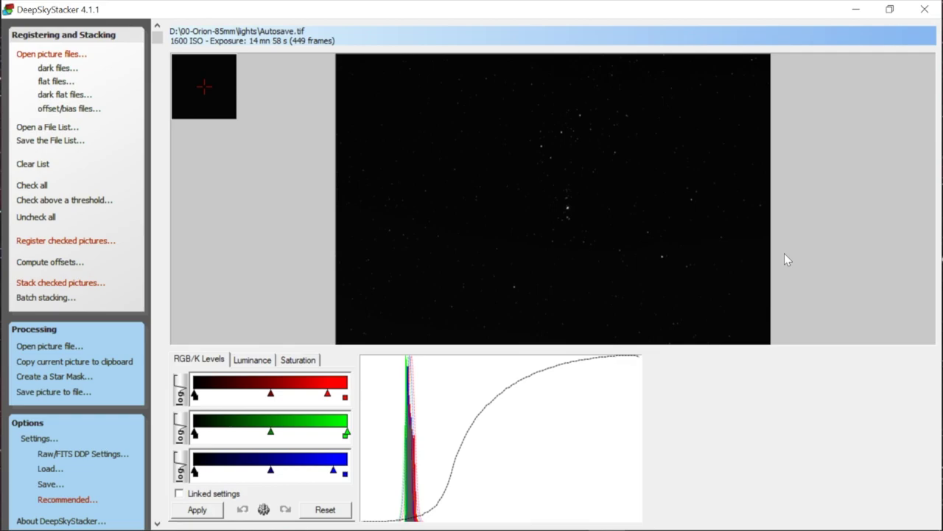
- Switch to File Explorer and locate the stacked Autosave.tif in the lights folder of 00-Orion-85mm
left_click(858, 10)
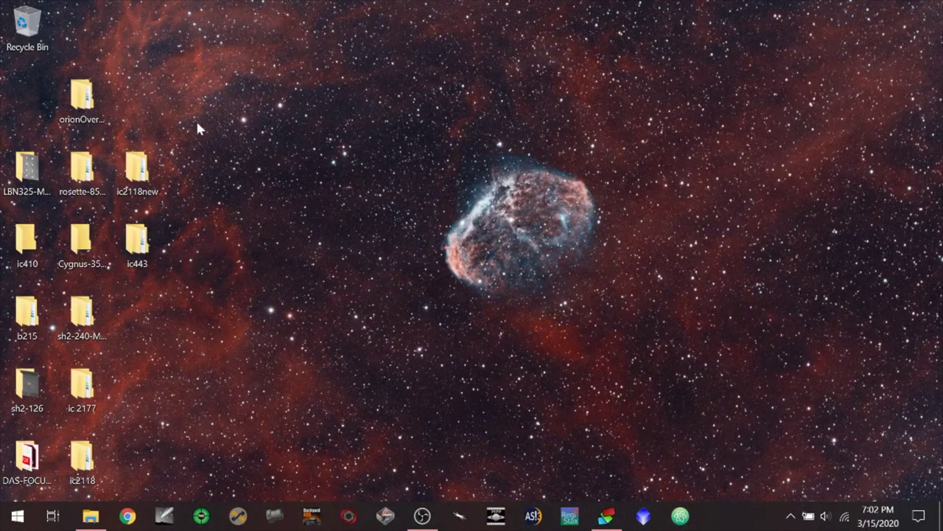
left_click(90, 516)
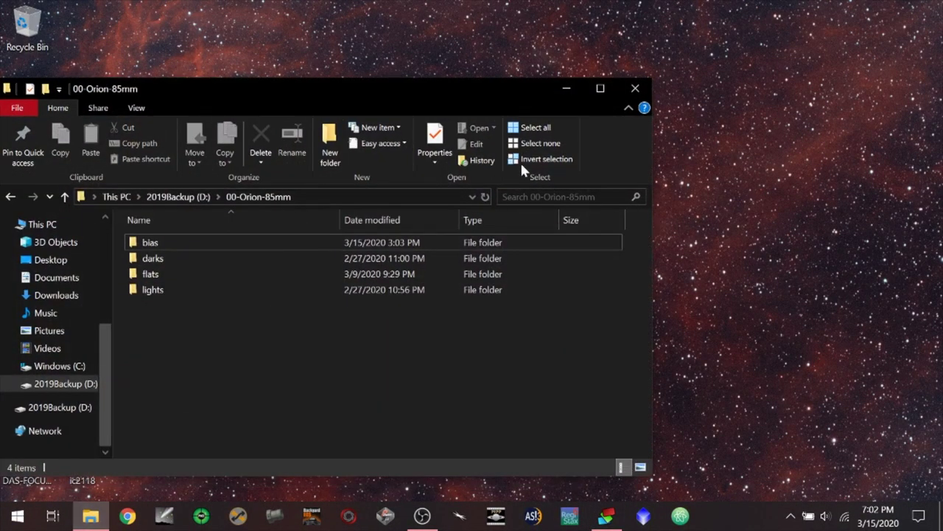
left_click(147, 293)
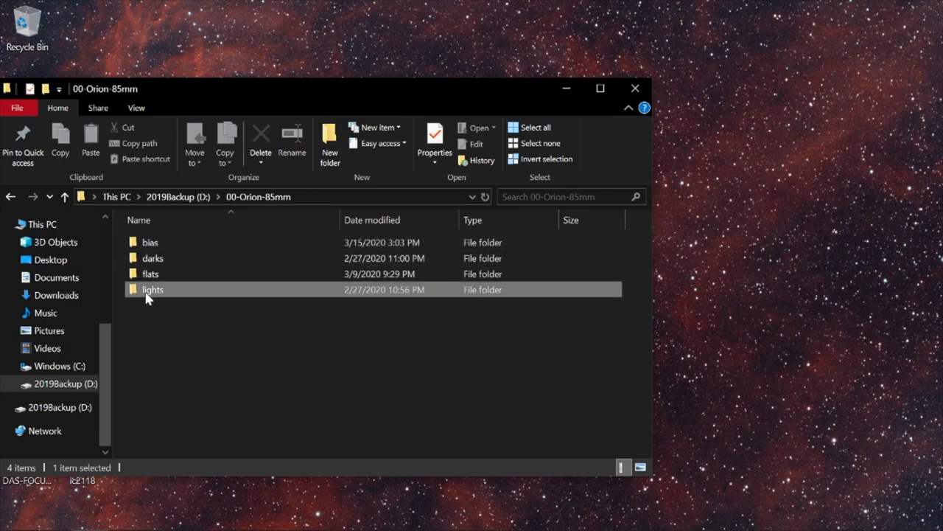
double_click(147, 294)
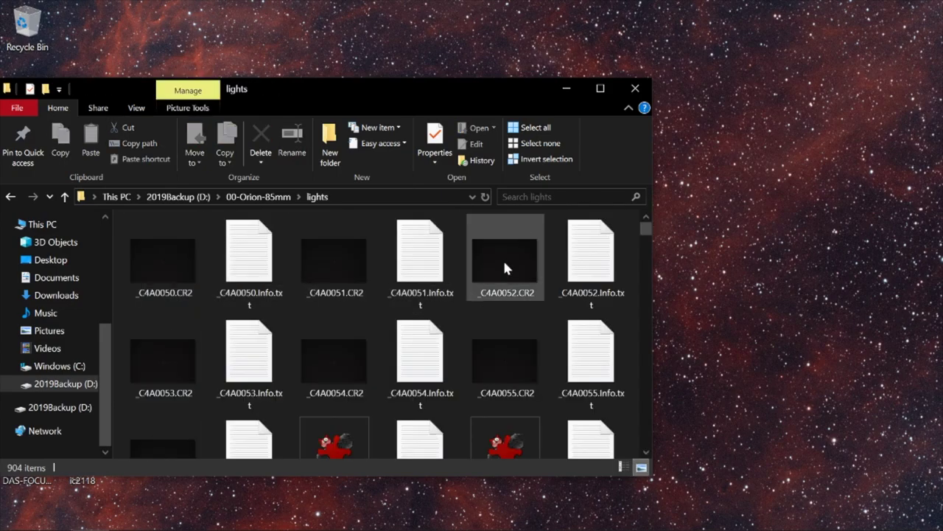
left_click_drag(646, 230, 639, 476)
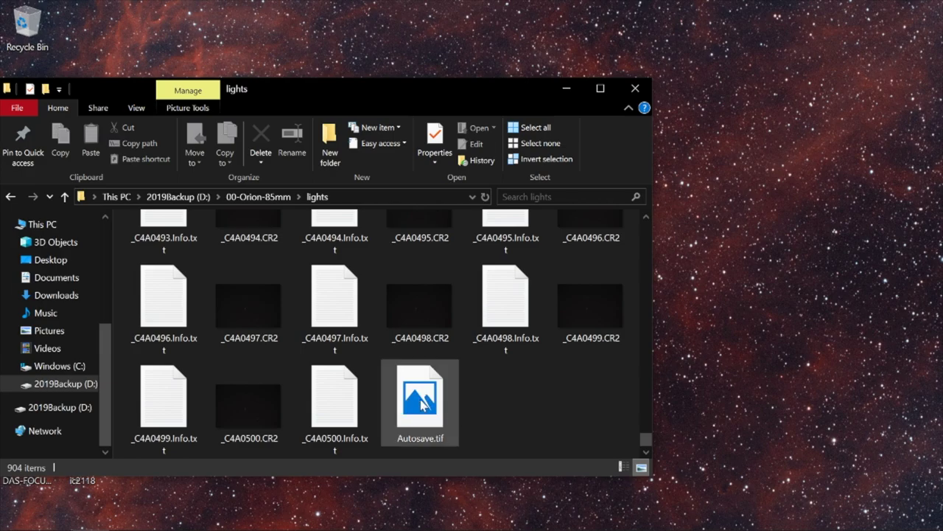
mouse_move(416, 410)
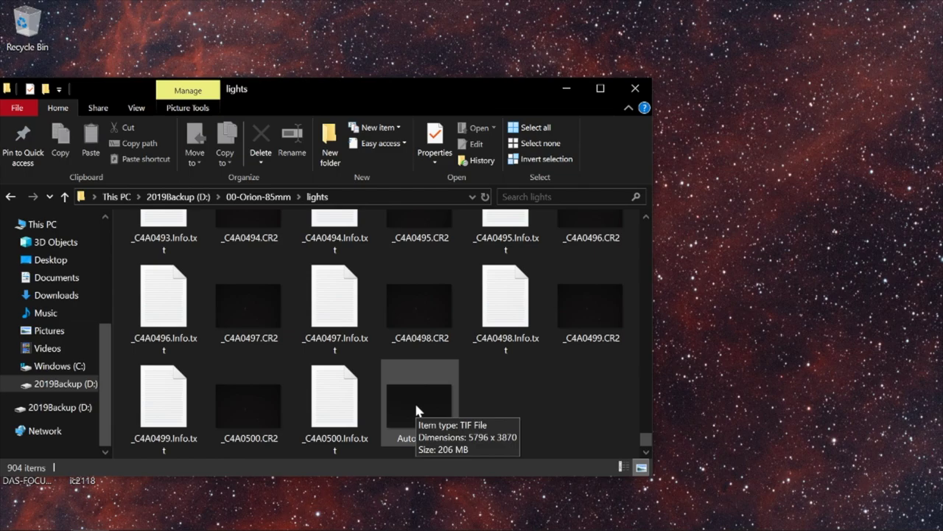
left_click(419, 400)
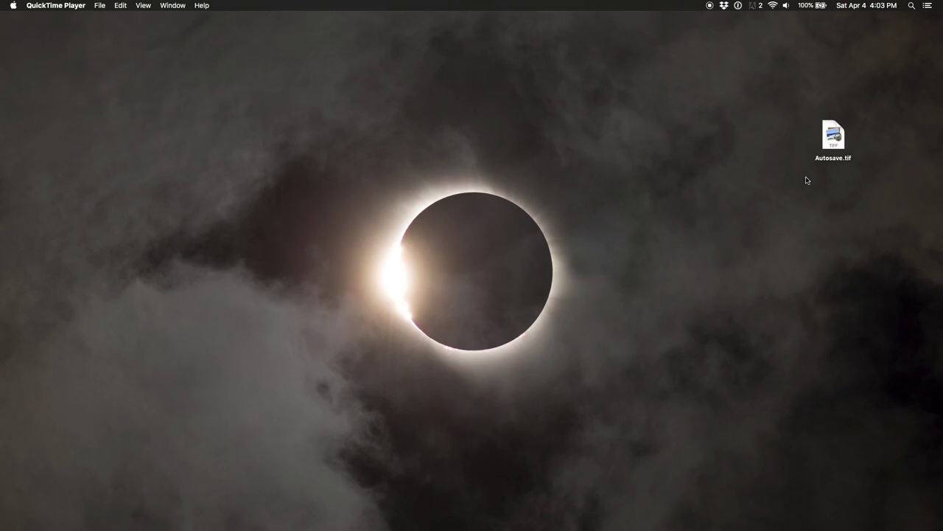
- Search the Mac for GIMP, launch GIMP-2.10, and reposition its window on the desktop
key("super+space")
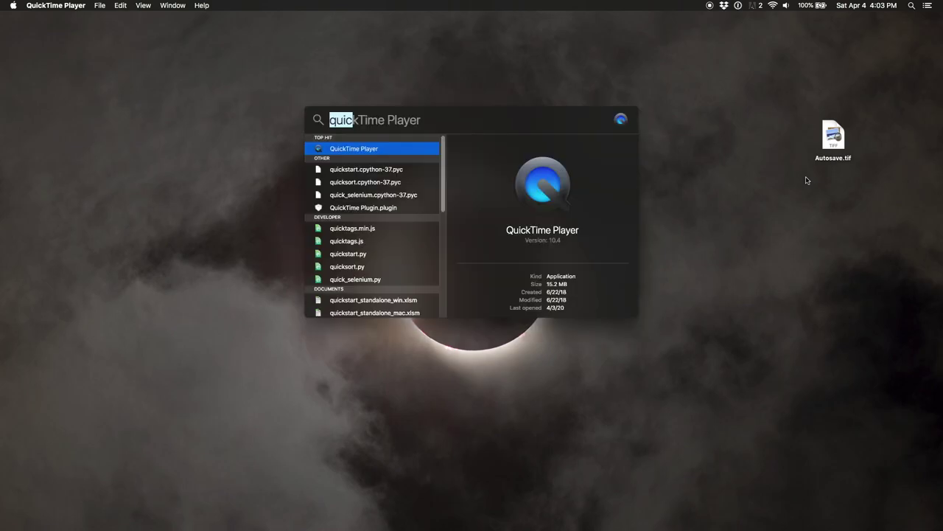
key("BackSpace")
type("gimp")
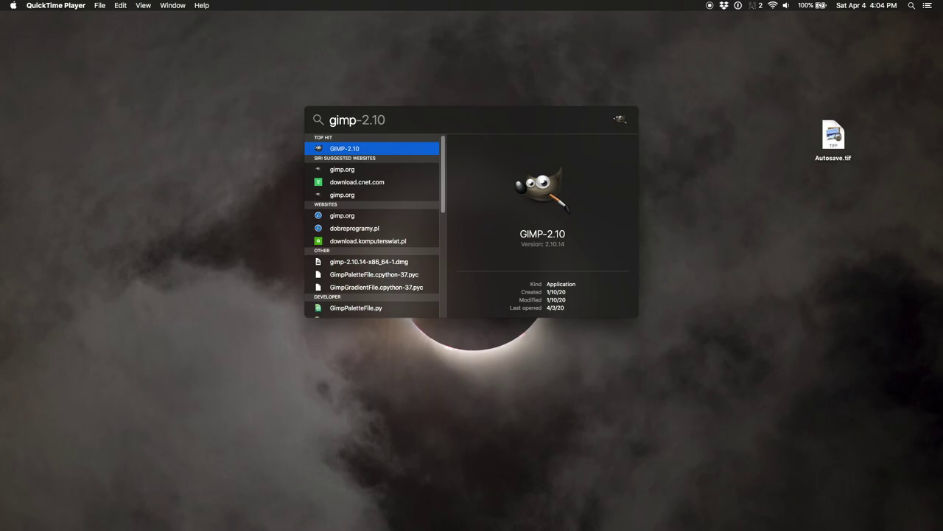
key("Return")
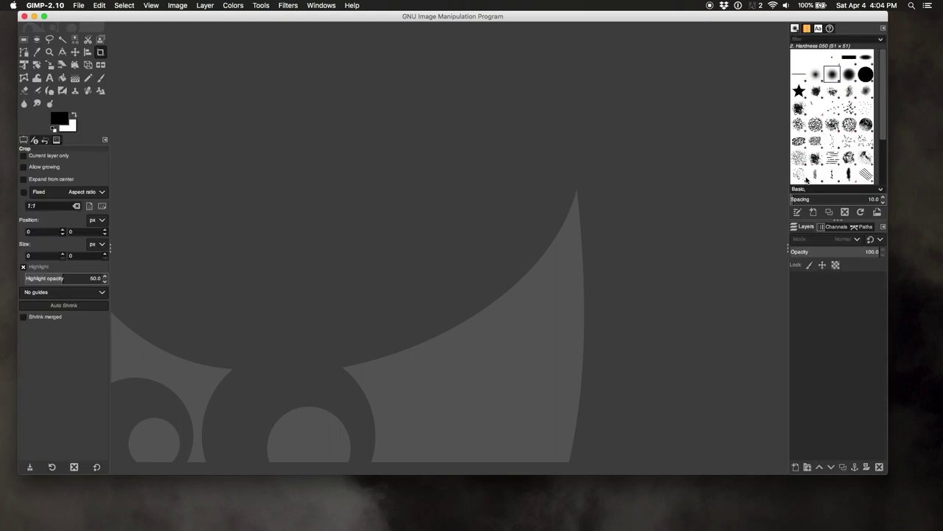
left_click_drag(578, 18, 598, 42)
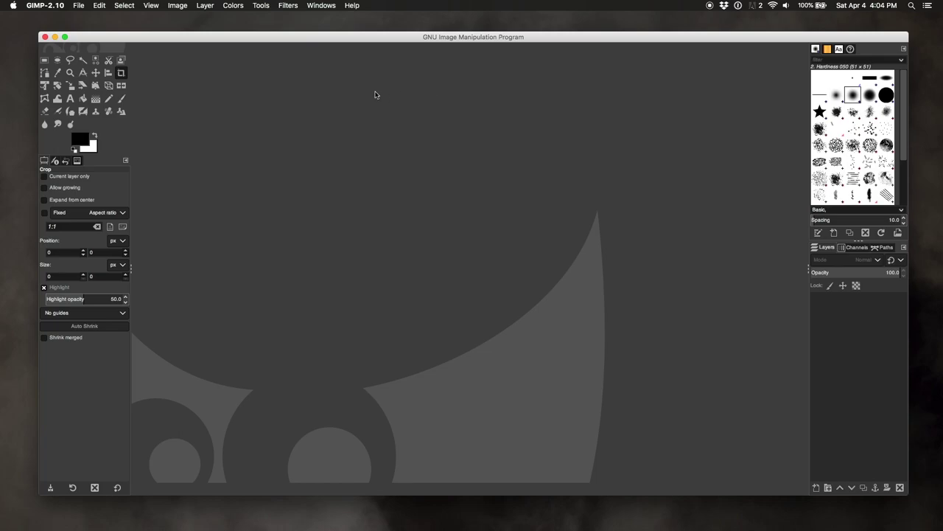
- Open the stacked image Autosave.tif from the Desktop folder
left_click(81, 8)
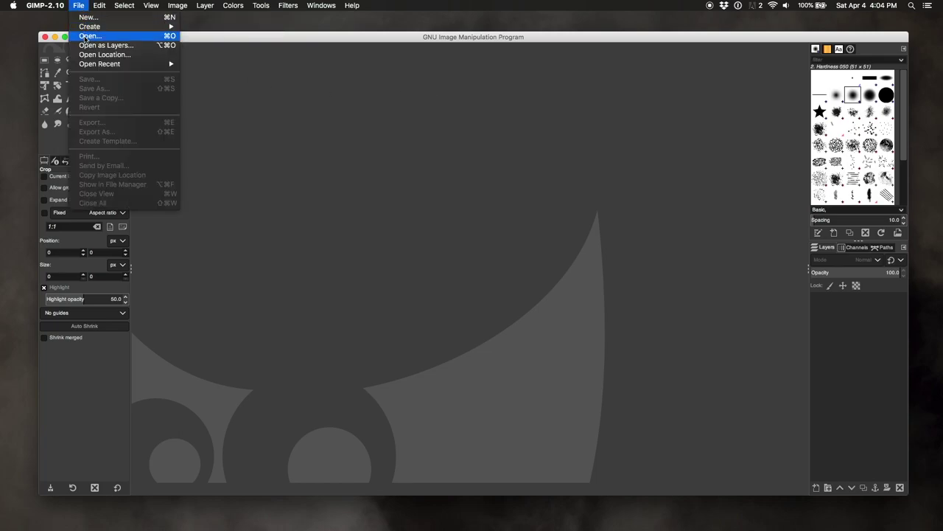
left_click(86, 37)
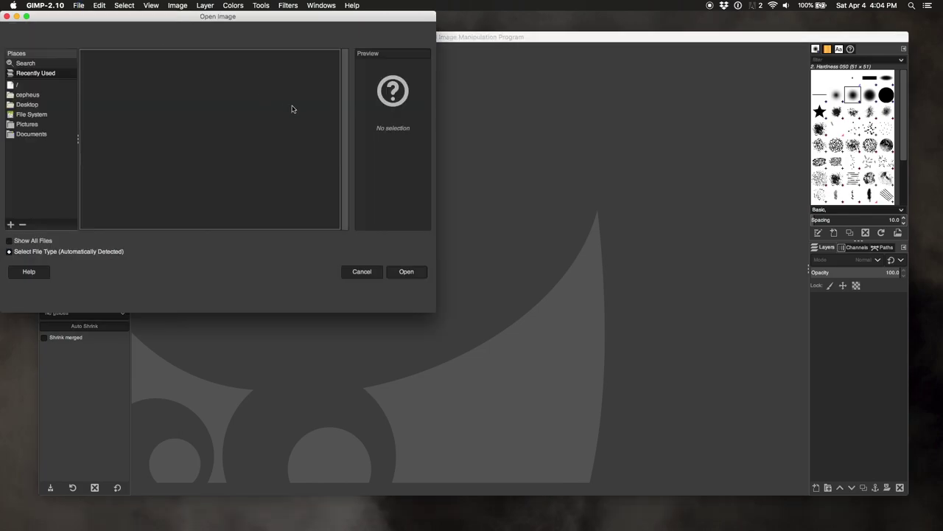
left_click(27, 106)
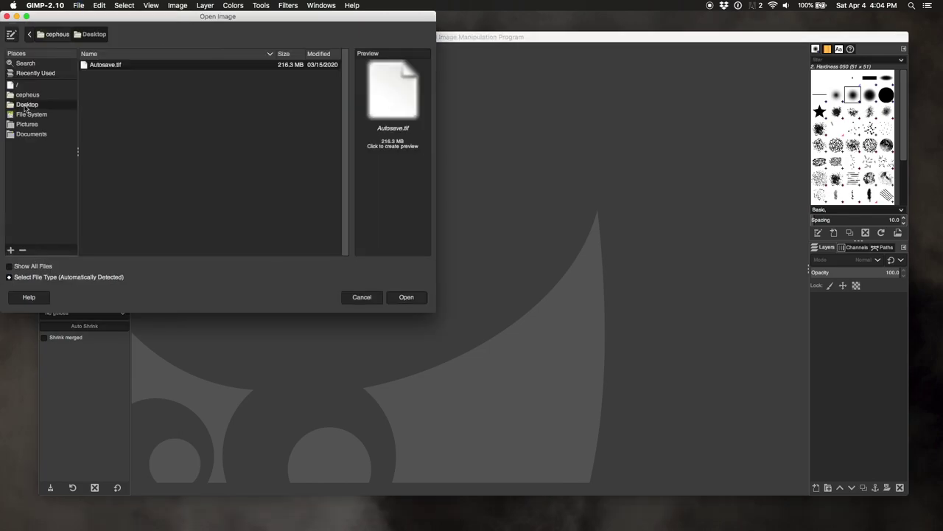
left_click(405, 297)
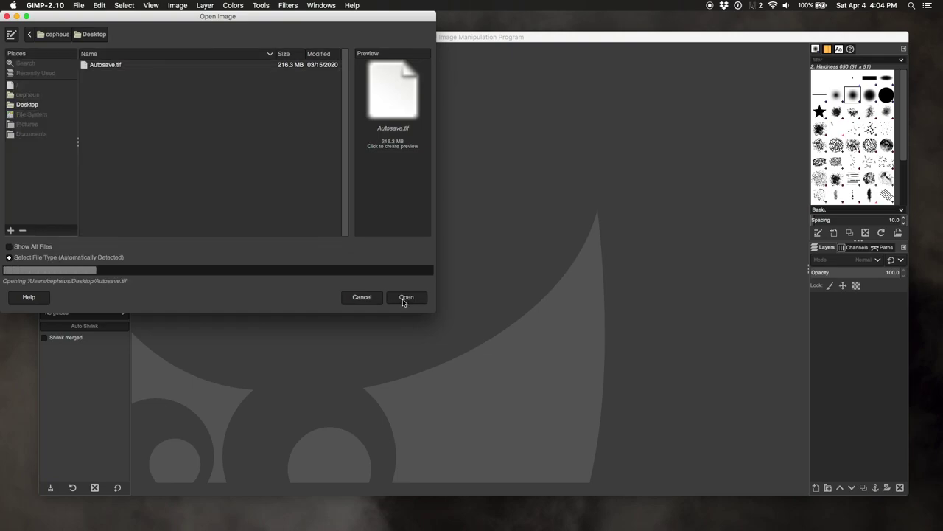
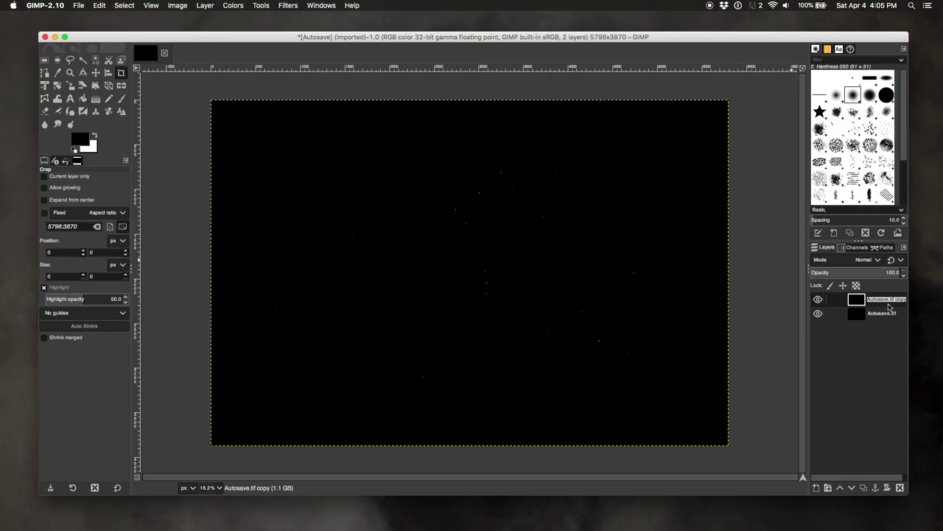
- Rename the duplicate layer as "first stretch" and switch to the Rectangle Select tool
type("first stretch")
key("Return")
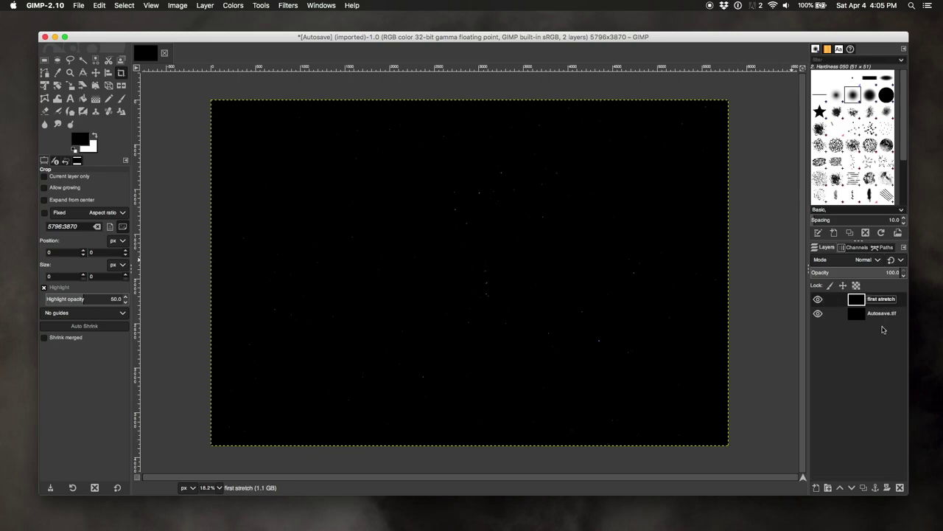
left_click(44, 60)
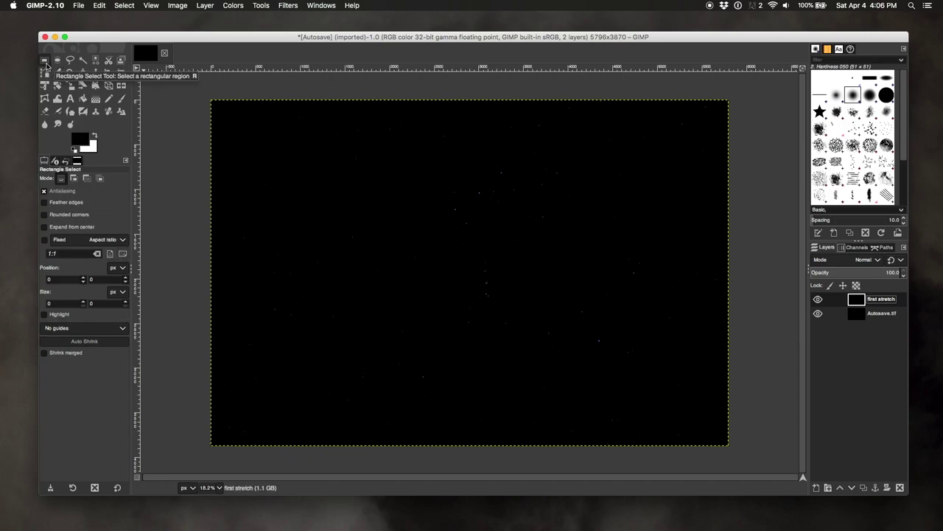
- Apply a Levels adjustment to the first stretch layer with the input midtone (gamma) set to 5.07
left_click(177, 6)
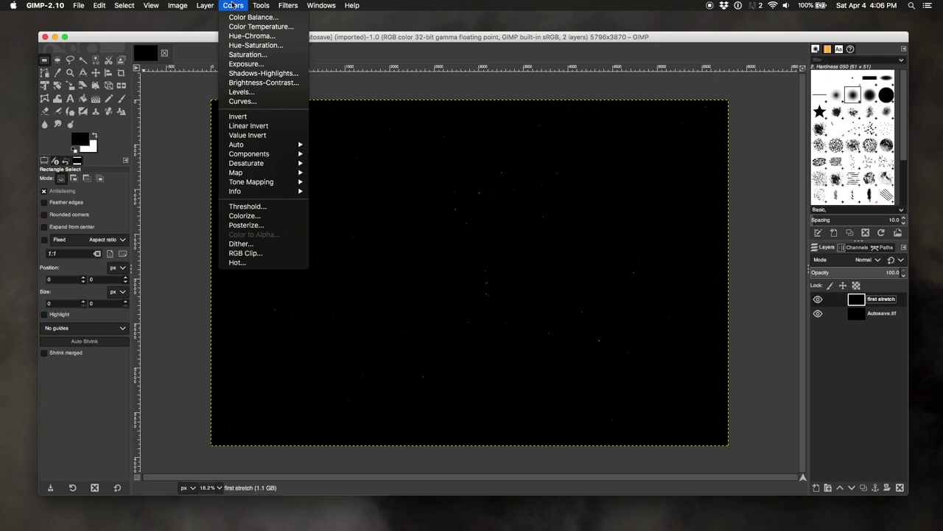
left_click(247, 93)
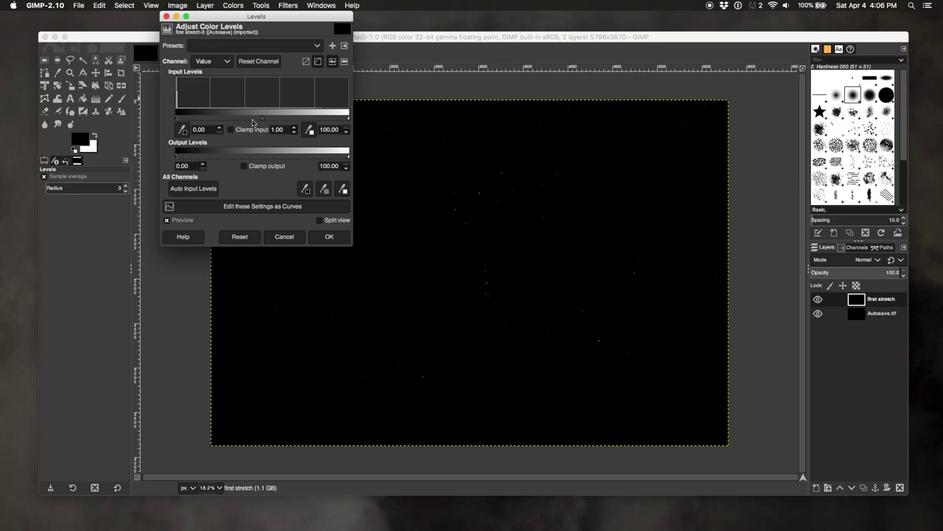
left_click_drag(263, 120, 201, 120)
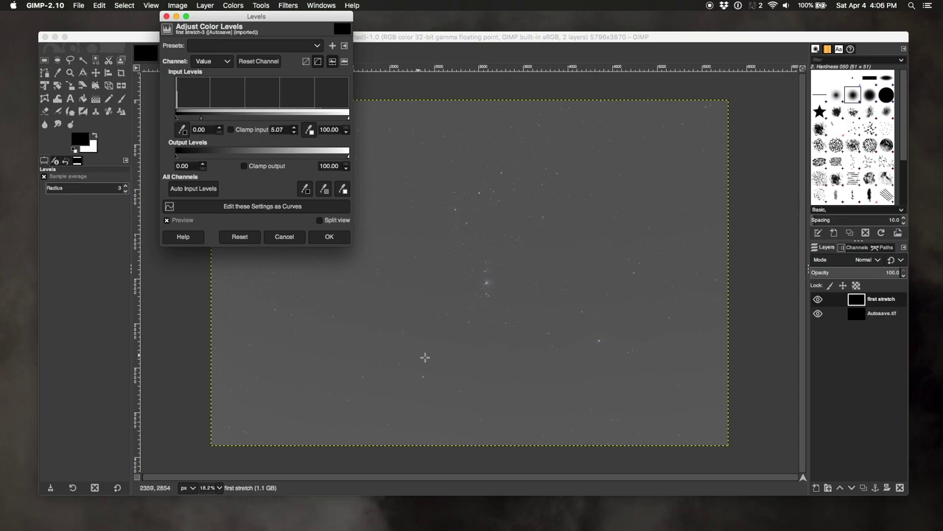
left_click(329, 237)
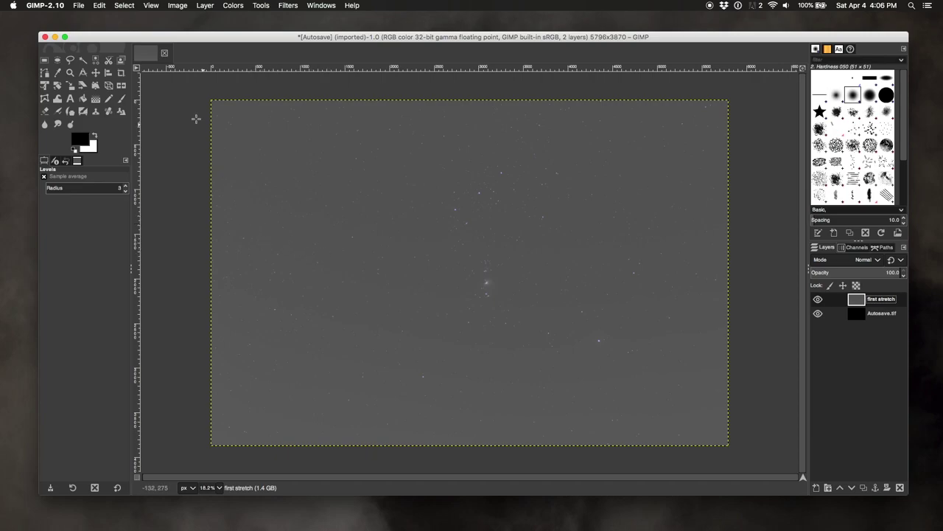
- Apply a second Levels adjustment to the first stretch layer with the input black point at 22.66 and gamma at 2.68
left_click(233, 4)
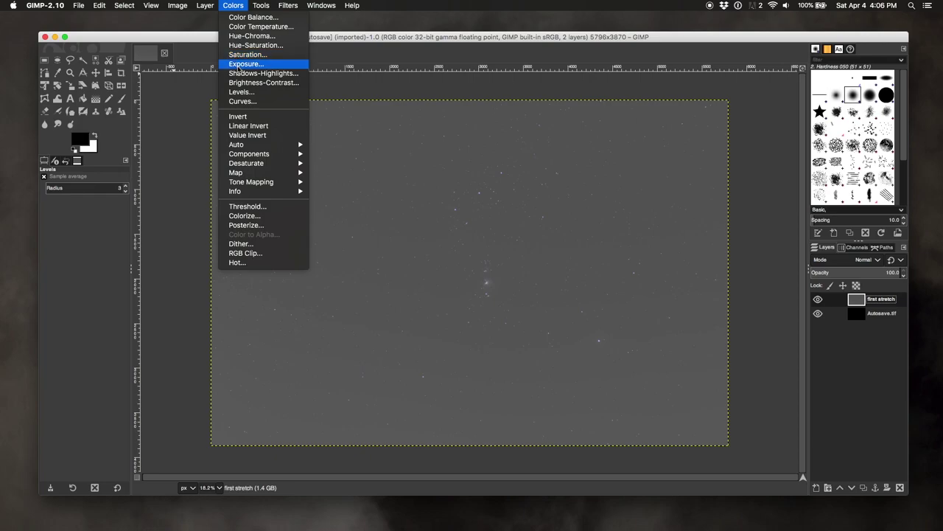
left_click(241, 91)
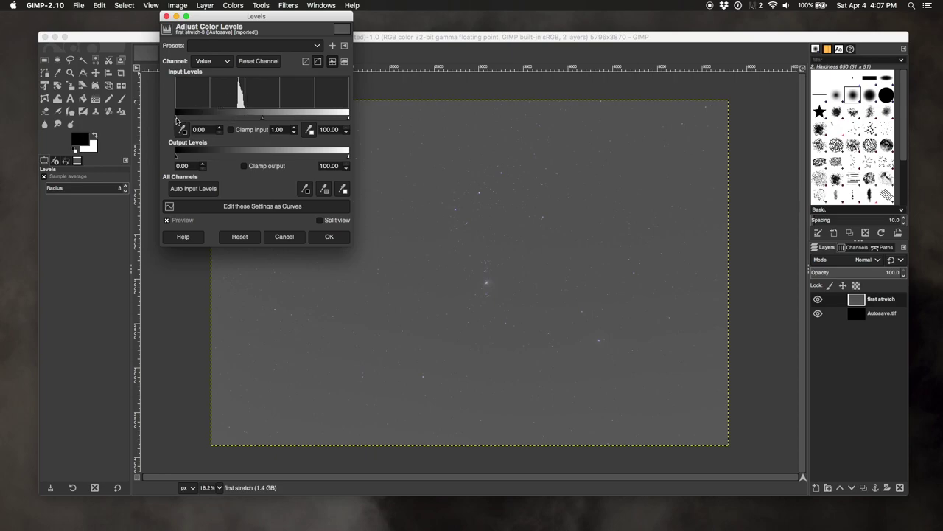
left_click_drag(177, 119, 201, 120)
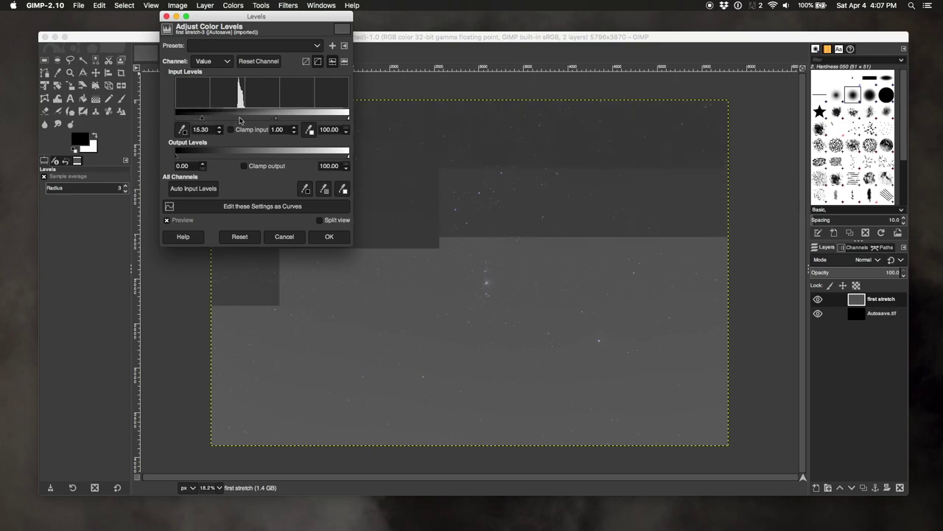
left_click_drag(275, 119, 252, 121)
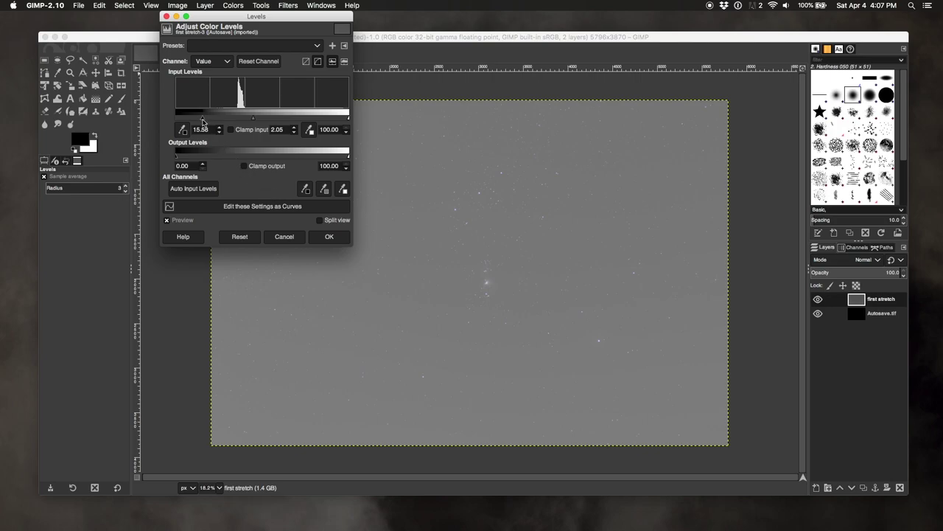
left_click_drag(203, 120, 215, 121)
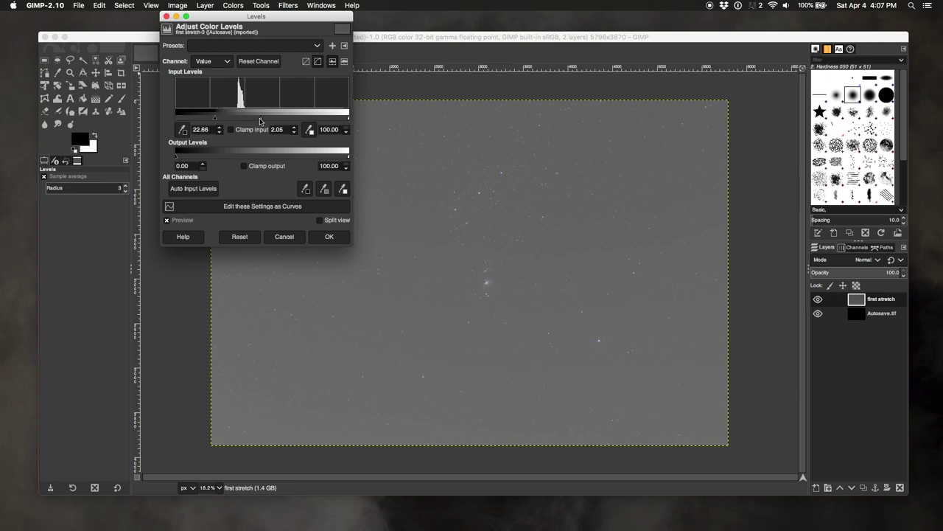
left_click_drag(259, 120, 252, 120)
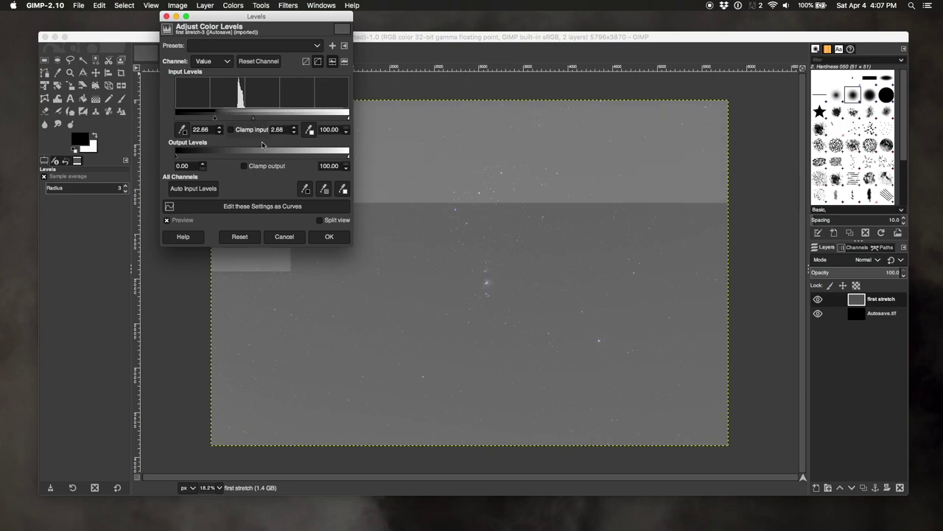
left_click(327, 237)
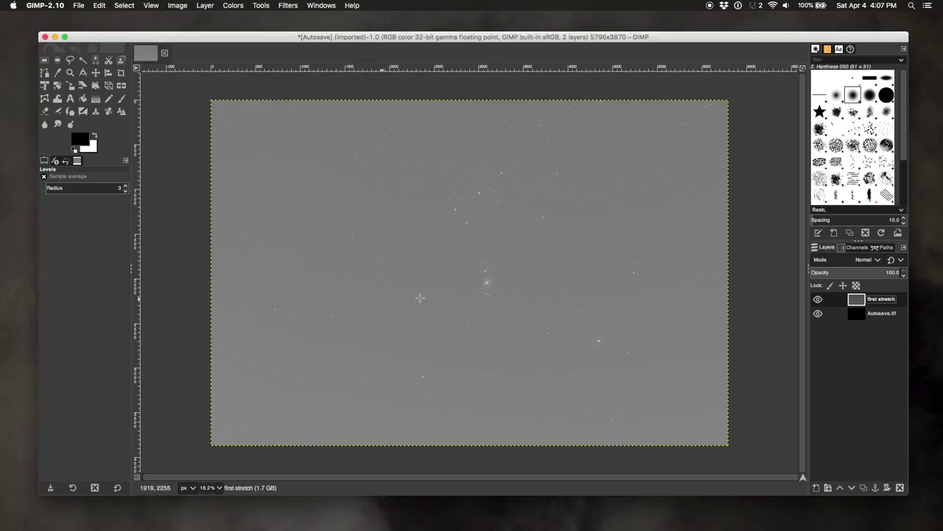
- Apply a third Levels adjustment to the first stretch layer with the input black point at 47.31 and gamma at 3.36
left_click(233, 5)
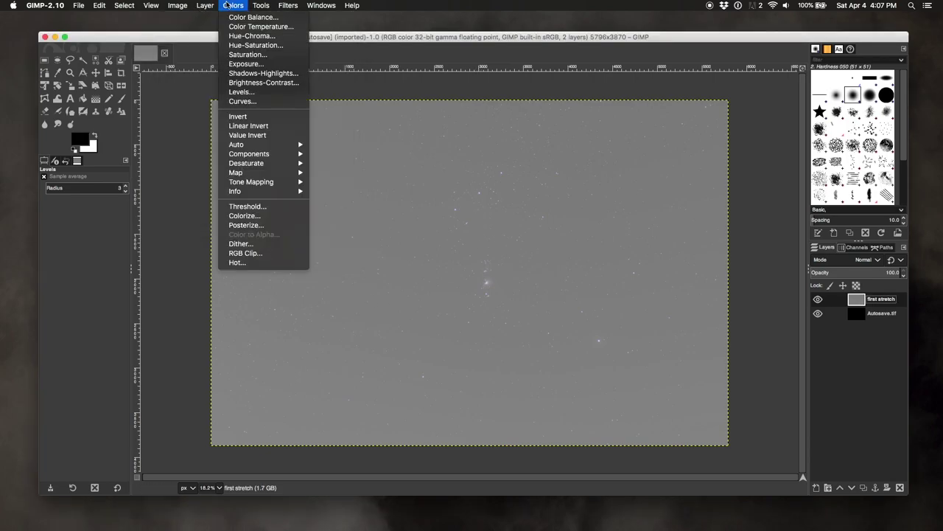
left_click(249, 94)
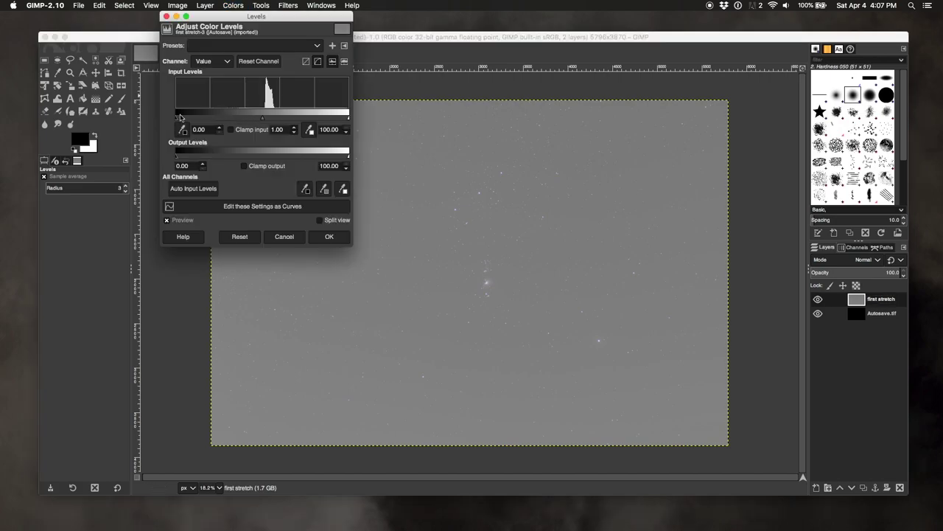
left_click_drag(177, 118, 281, 118)
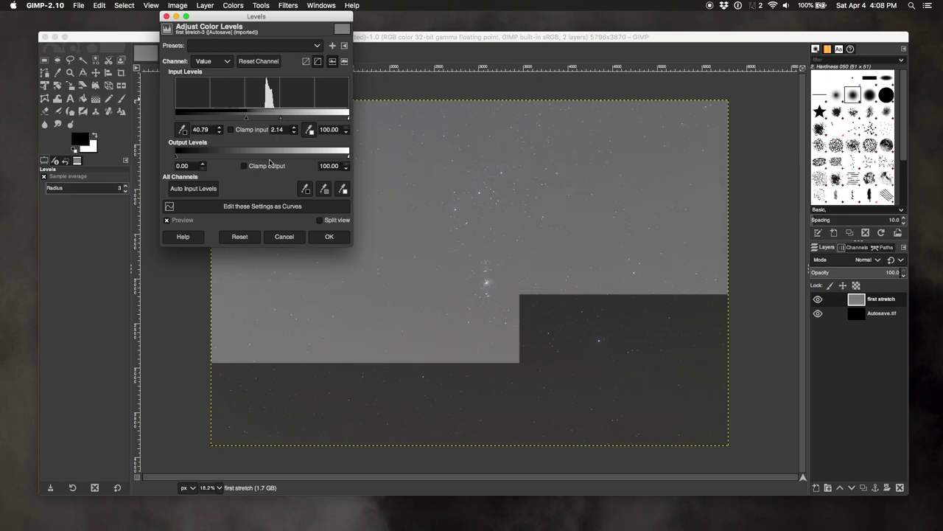
left_click_drag(246, 118, 278, 118)
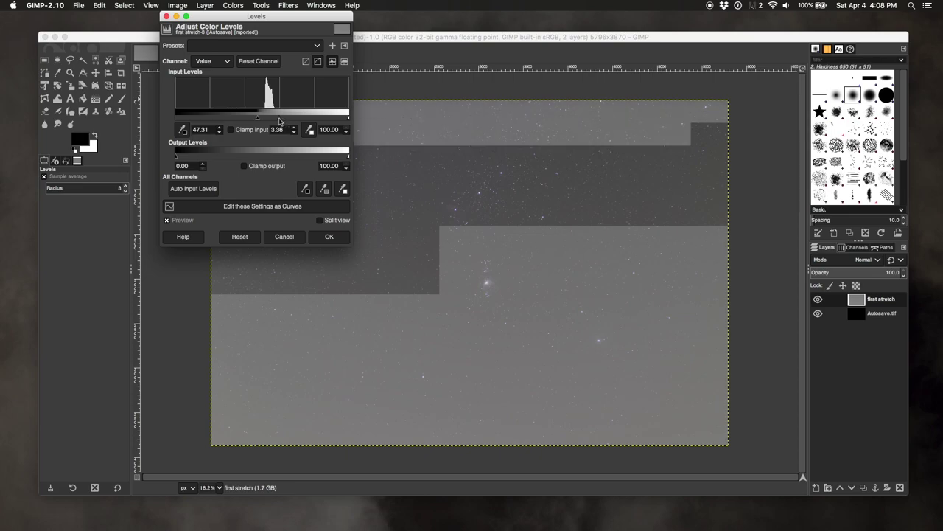
left_click(327, 236)
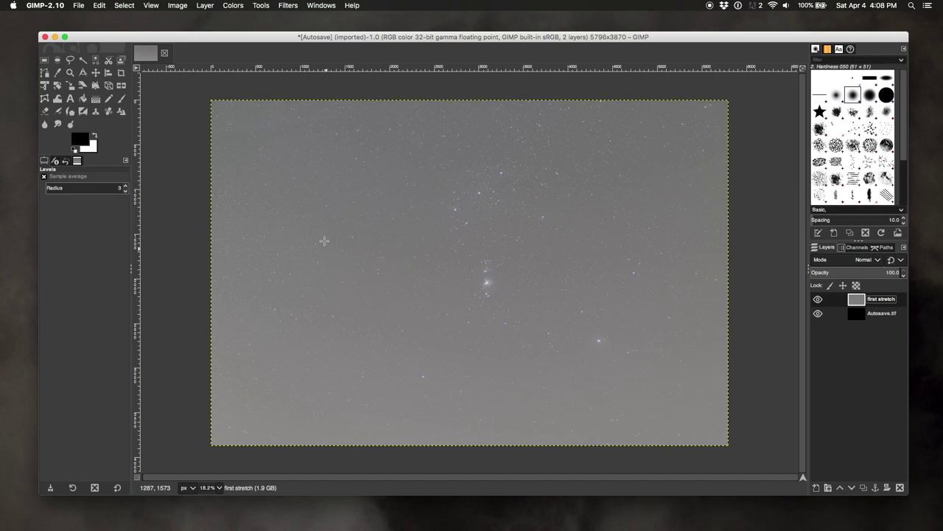
- Zoom in to 100% and examine the Orion Nebula and the star field above it in the stretched image
left_click(183, 6)
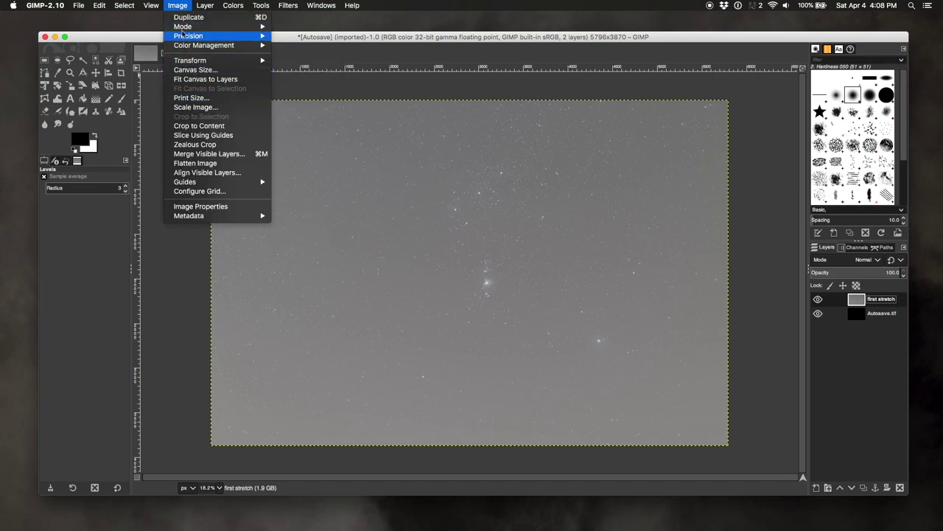
left_click(178, 6)
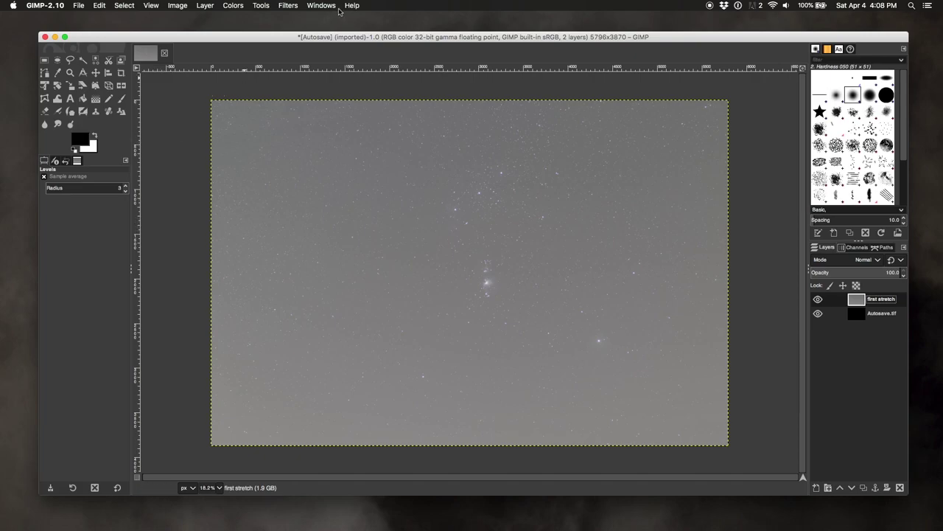
left_click(151, 6)
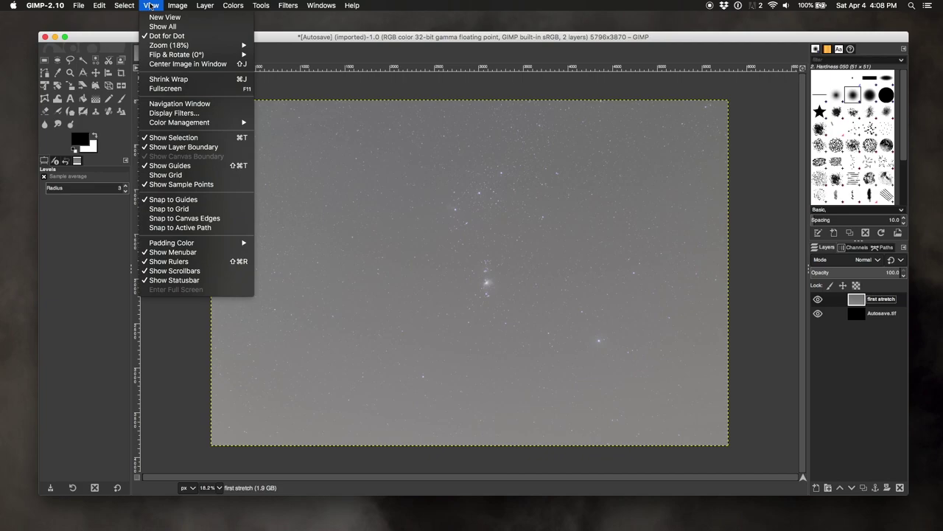
mouse_move(171, 48)
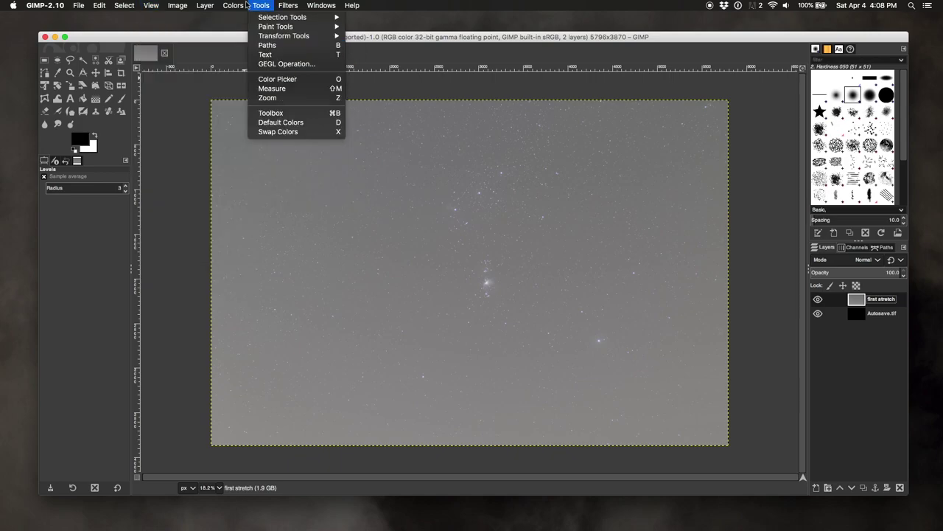
left_click(175, 5)
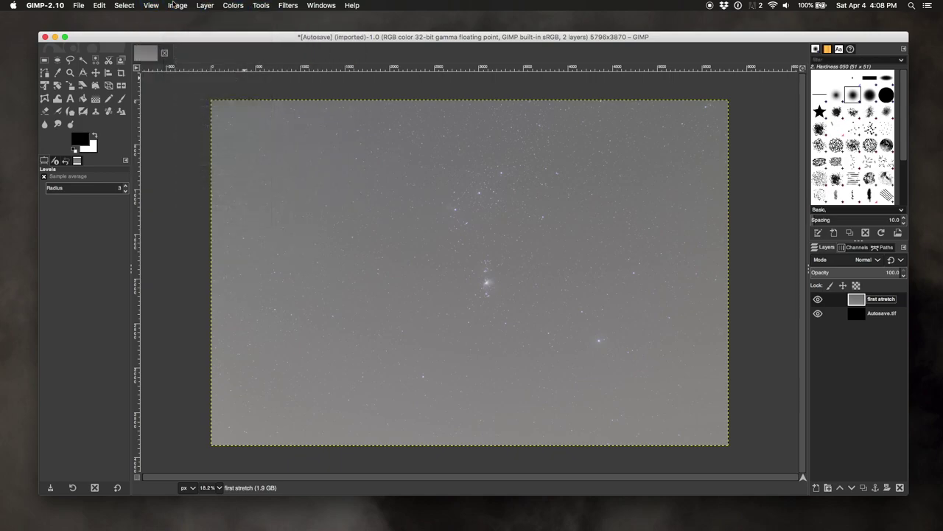
key("plus")
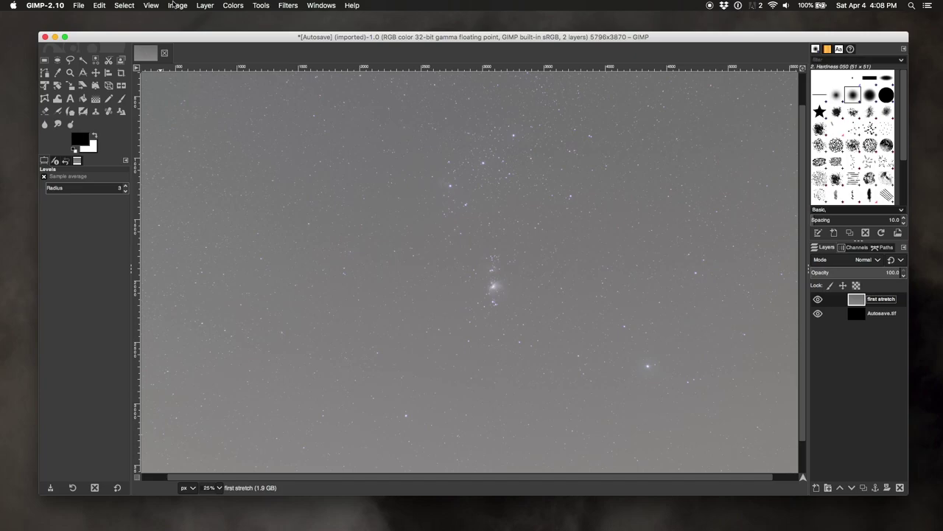
key("plus")
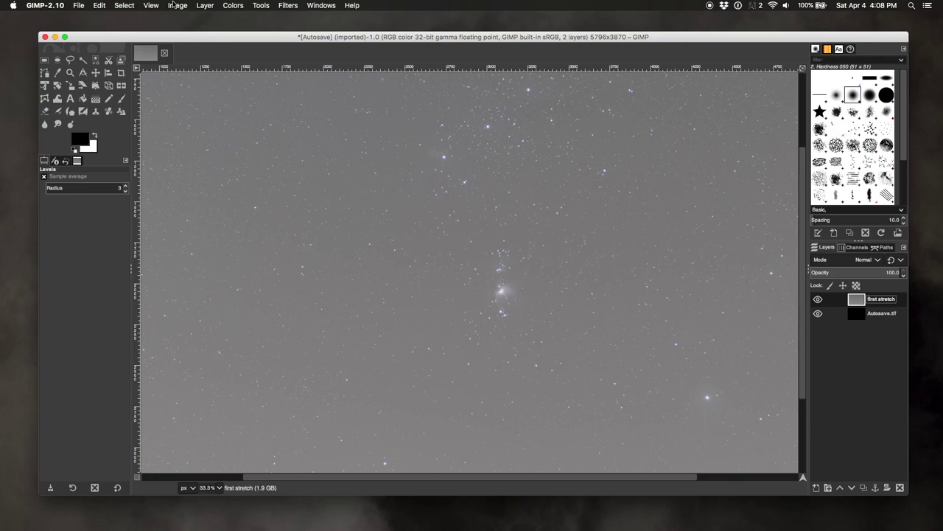
key("plus")
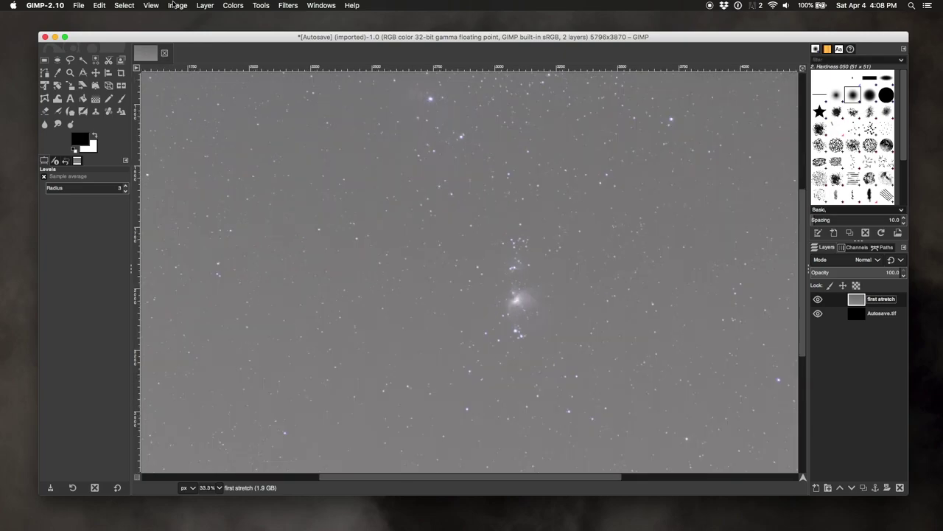
key("plus")
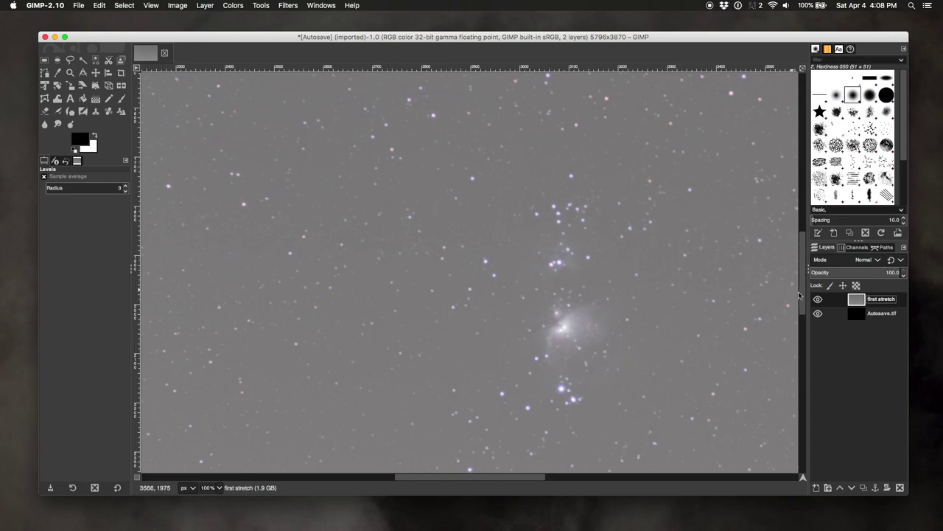
left_click_drag(800, 292, 798, 238)
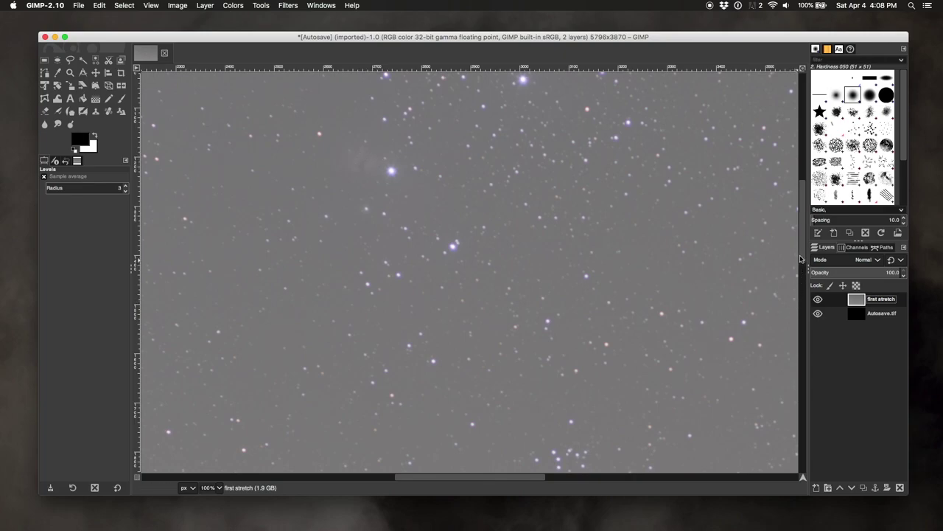
left_click_drag(802, 260, 801, 328)
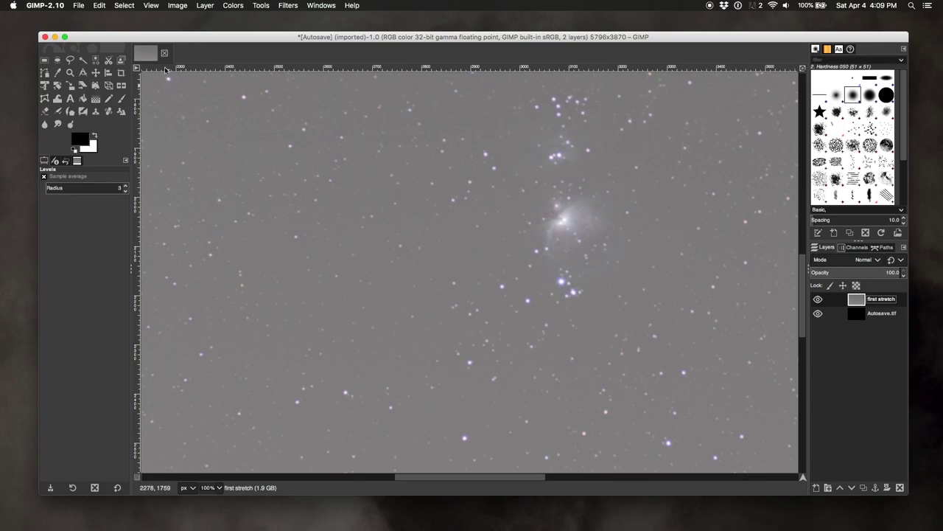
- Apply a fourth Levels adjustment to the first stretch layer with the input black point at 44.76 and gamma at 1.96
left_click(233, 5)
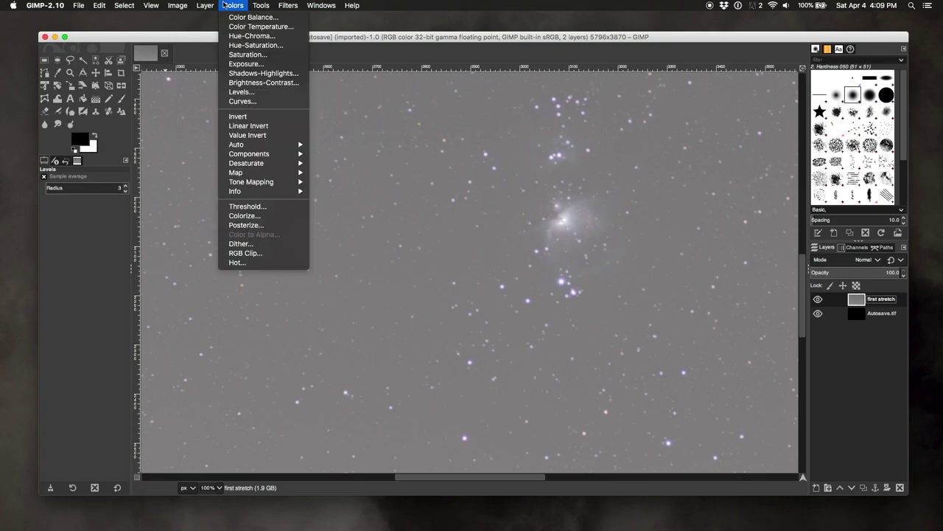
left_click(241, 92)
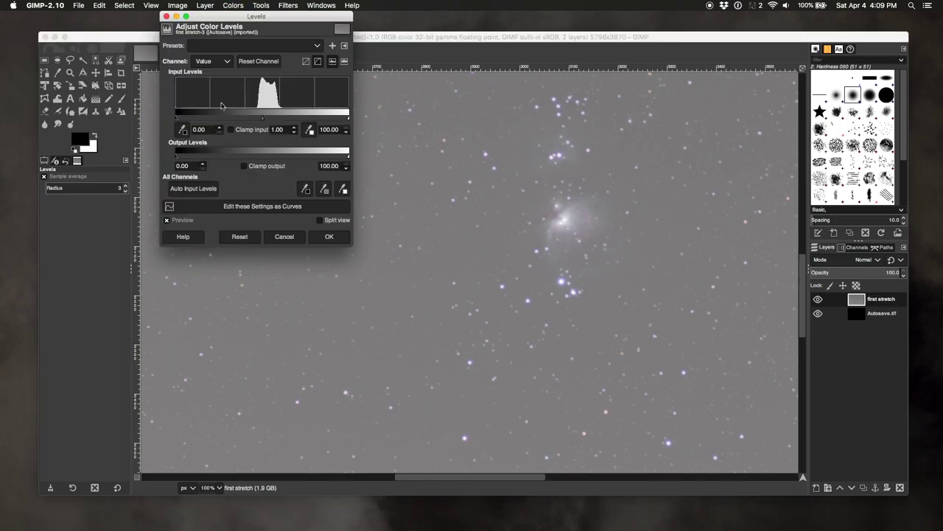
left_click_drag(177, 119, 254, 116)
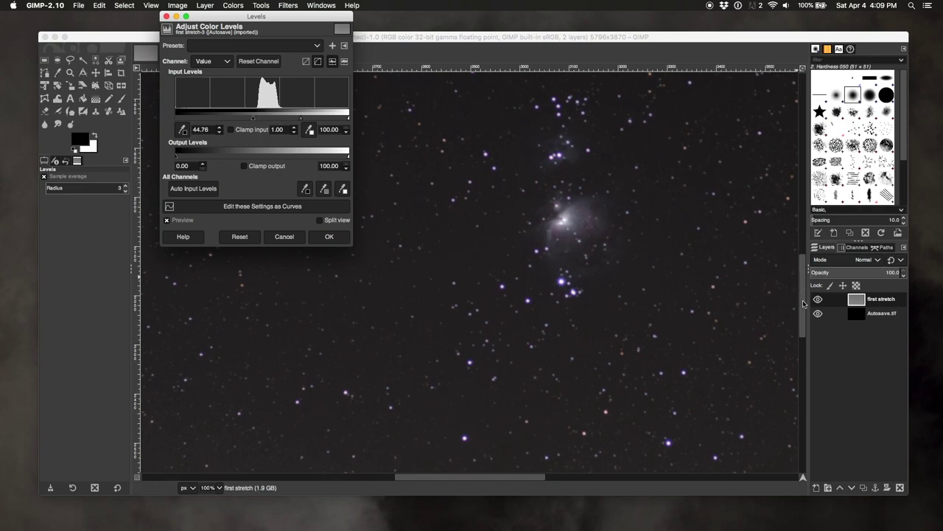
left_click_drag(803, 303, 798, 224)
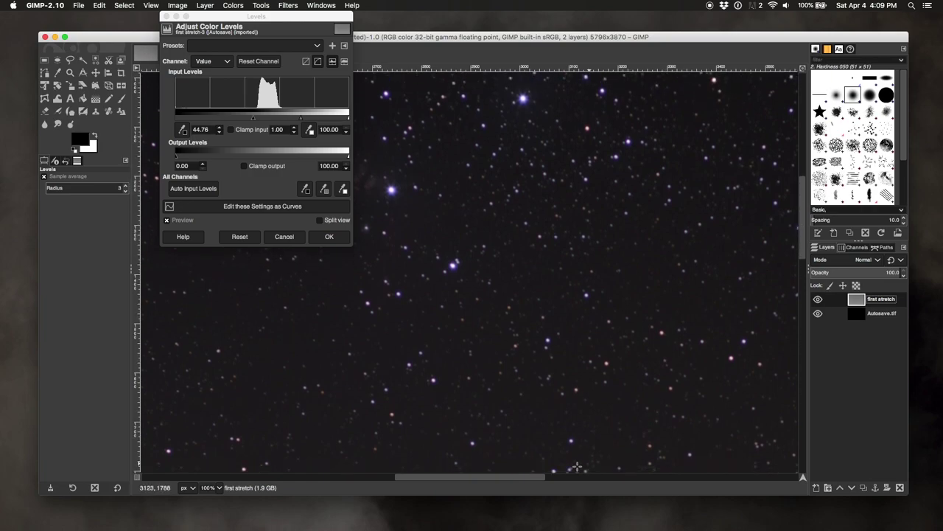
left_click_drag(539, 480, 523, 480)
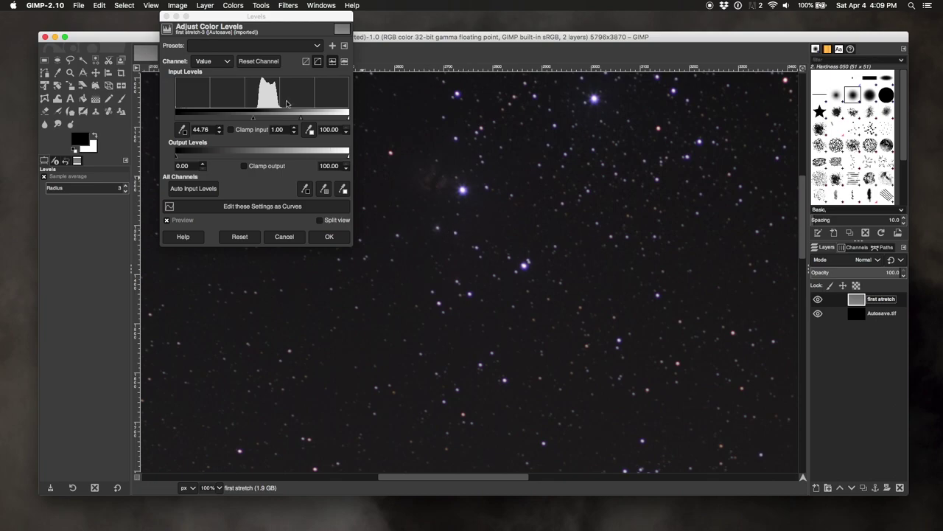
left_click_drag(299, 118, 286, 119)
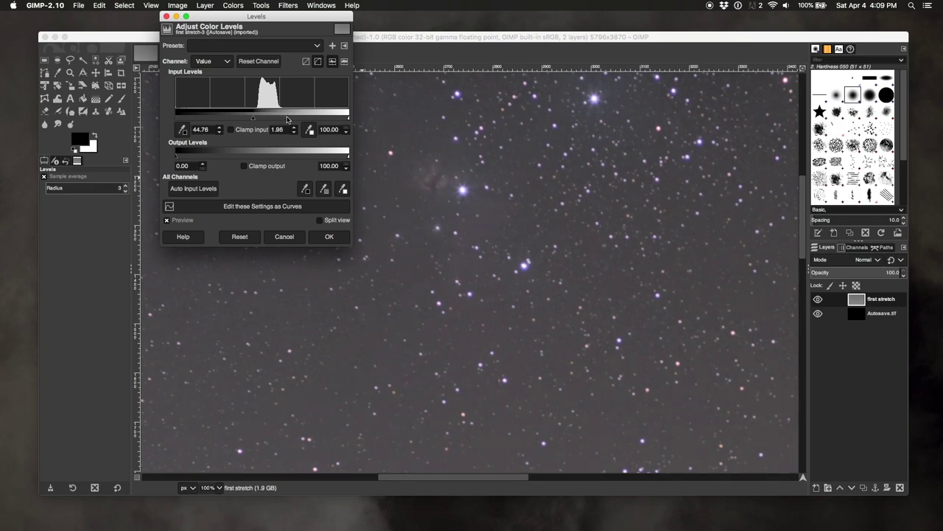
left_click(329, 237)
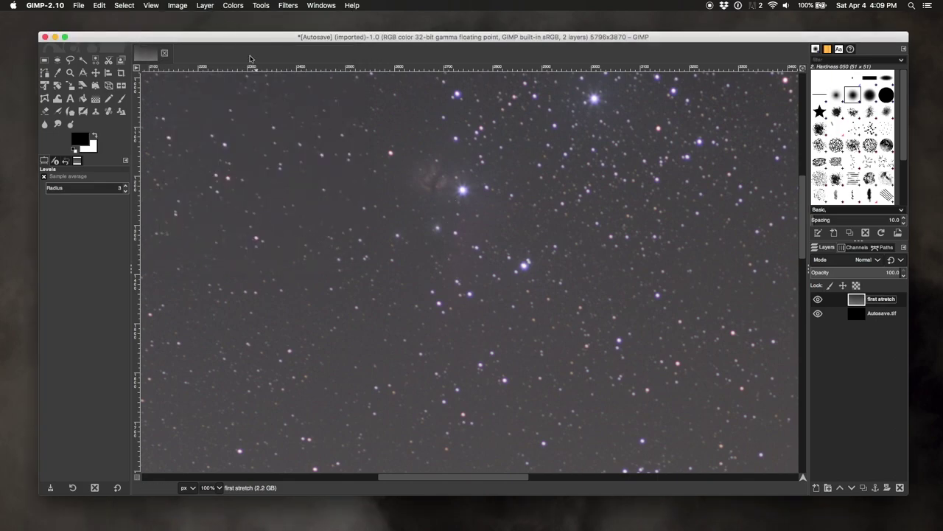
- Apply a fifth Levels adjustment to the first stretch layer with the input black point at 16.71 and gamma at 1.33
left_click(233, 5)
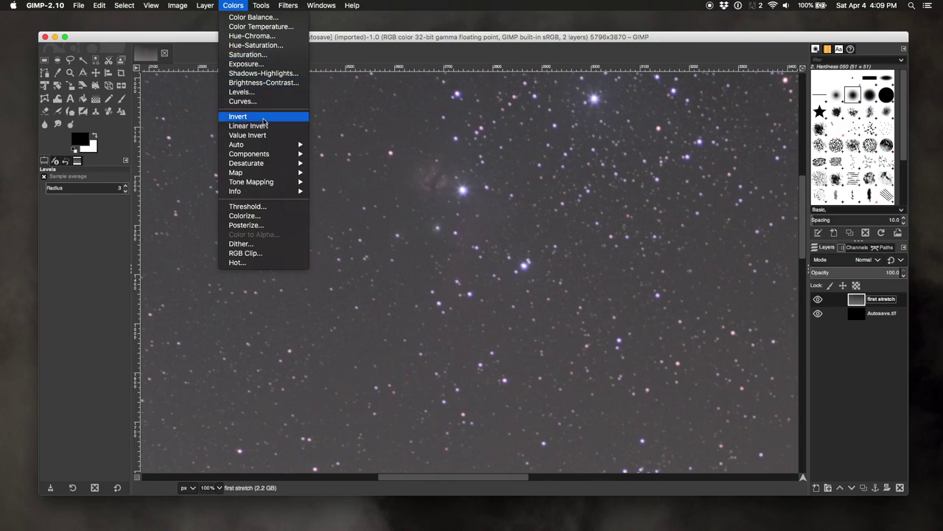
left_click(264, 93)
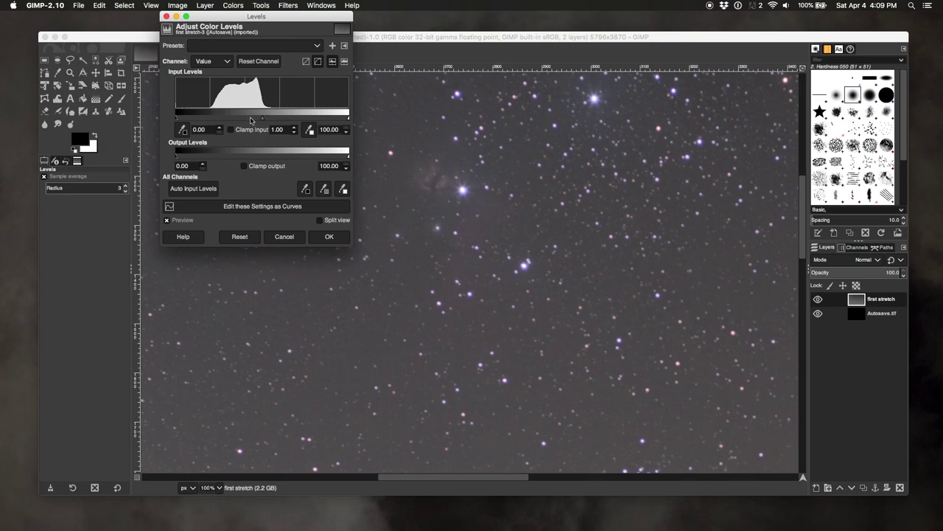
left_click_drag(177, 118, 206, 116)
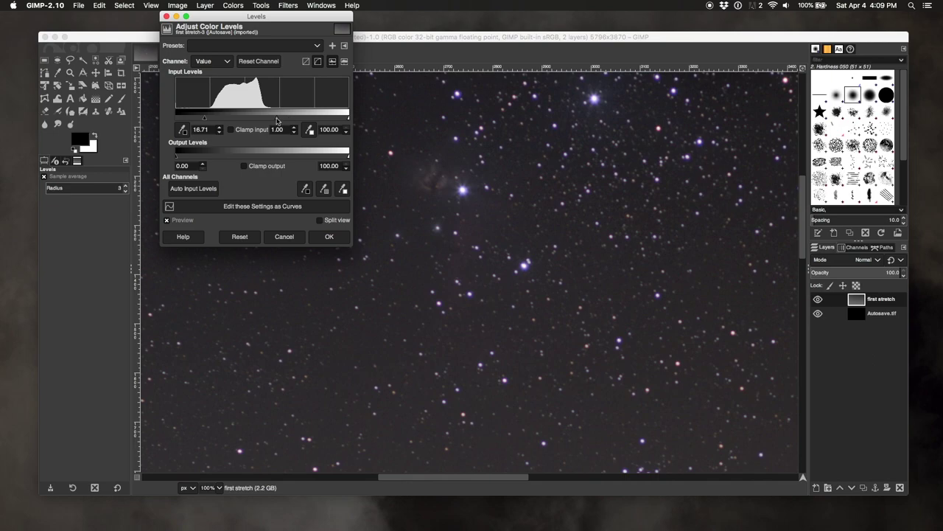
left_click_drag(277, 120, 267, 120)
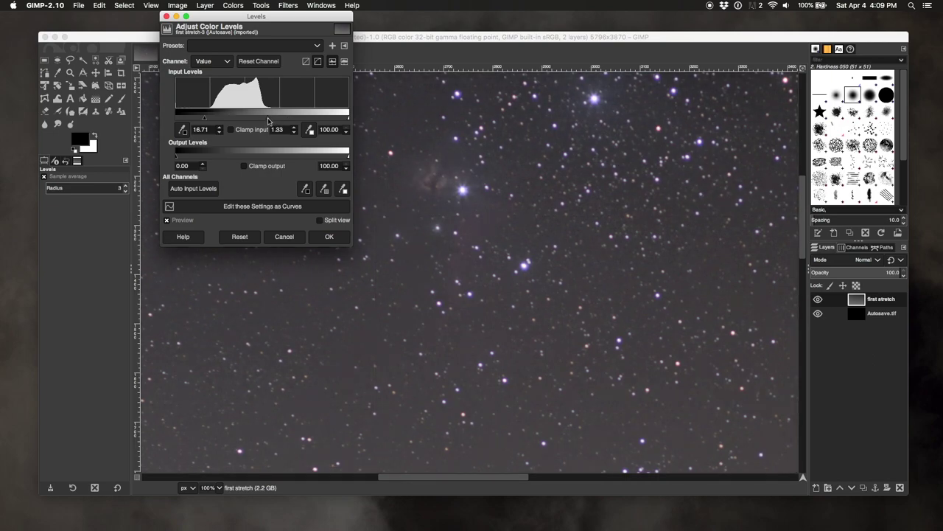
left_click(329, 235)
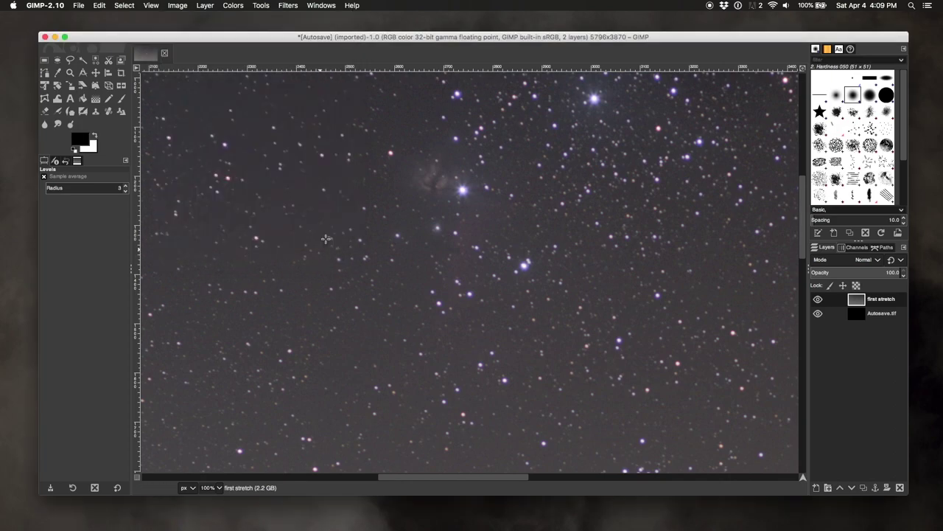
left_click(205, 5)
mouse_move(233, 5)
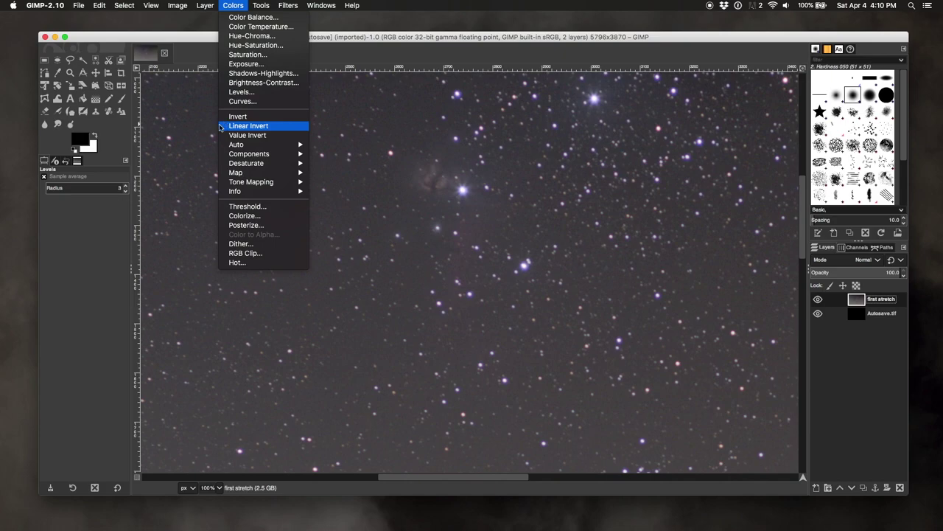
left_click(240, 92)
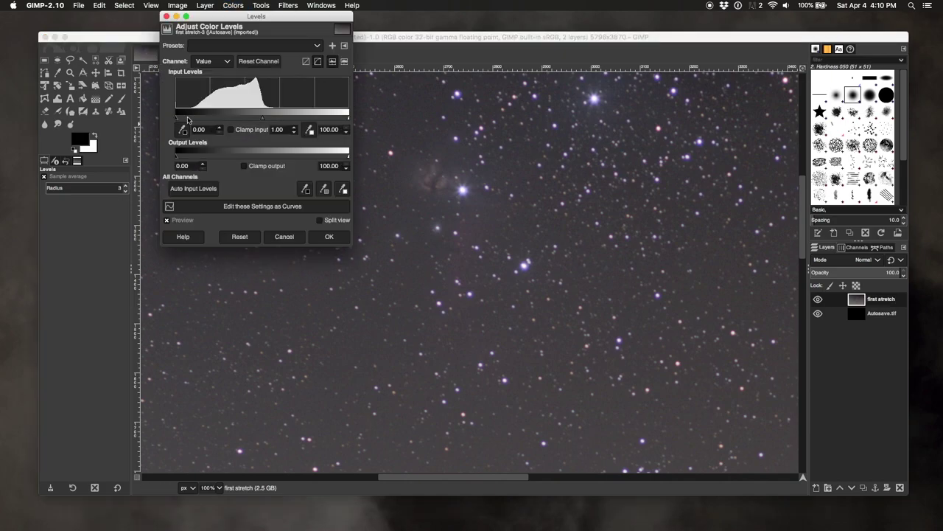
left_click_drag(178, 120, 267, 121)
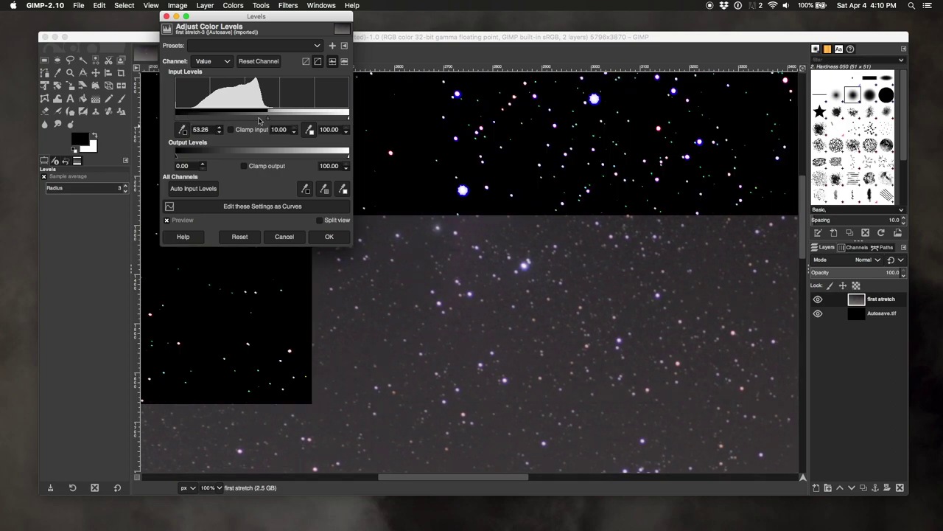
left_click(282, 237)
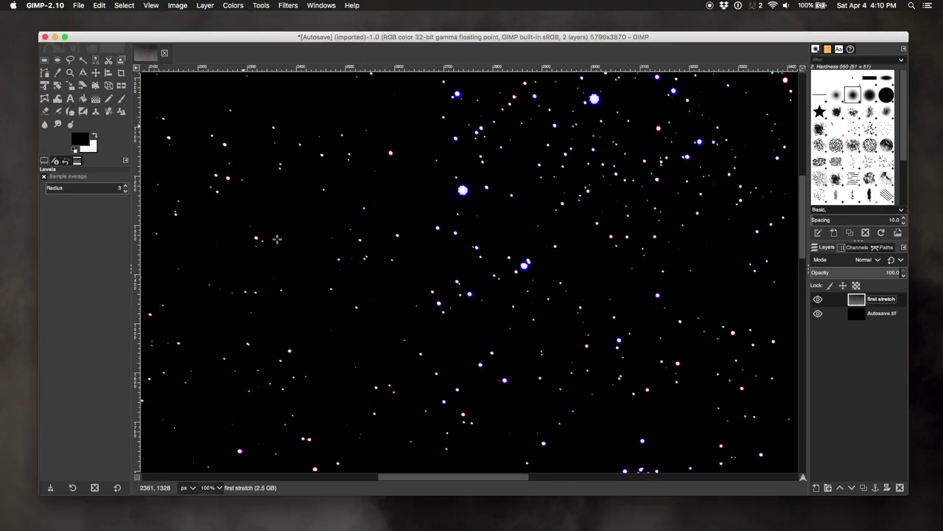
- Apply a sixth Levels adjustment to the first stretch layer with the input black point at 8.78 and gamma at 1.41
left_click(233, 5)
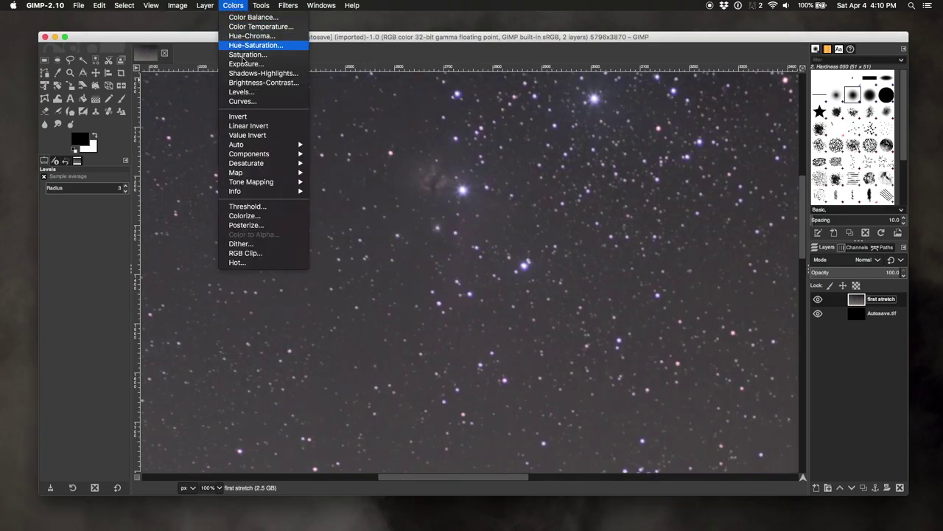
left_click(246, 95)
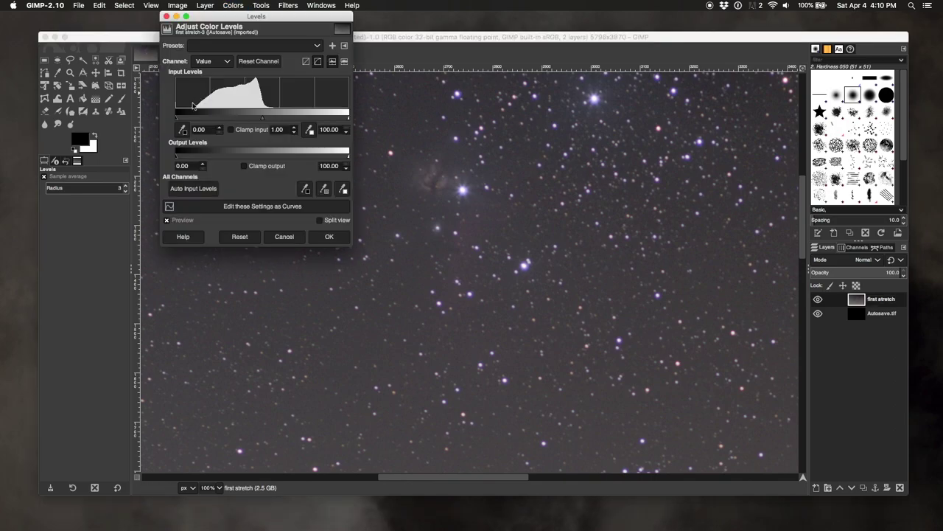
left_click_drag(177, 118, 191, 118)
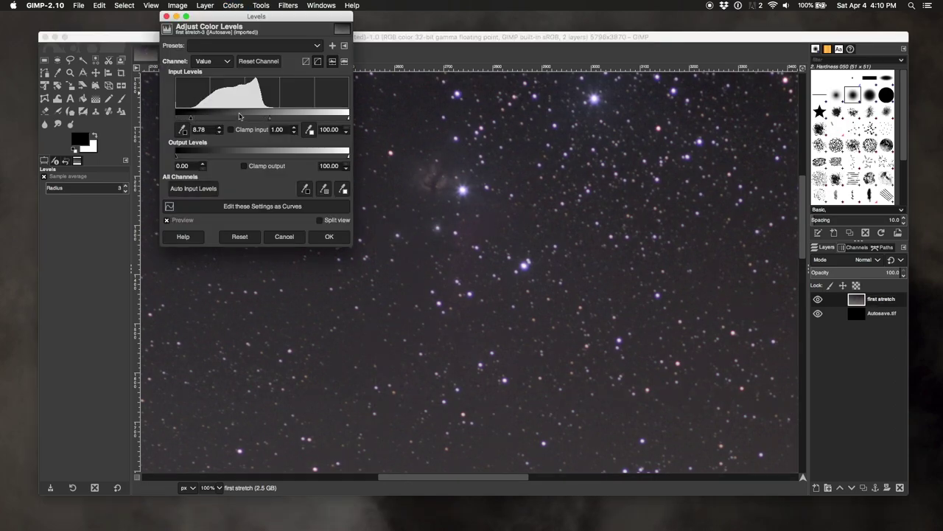
left_click_drag(270, 121, 259, 120)
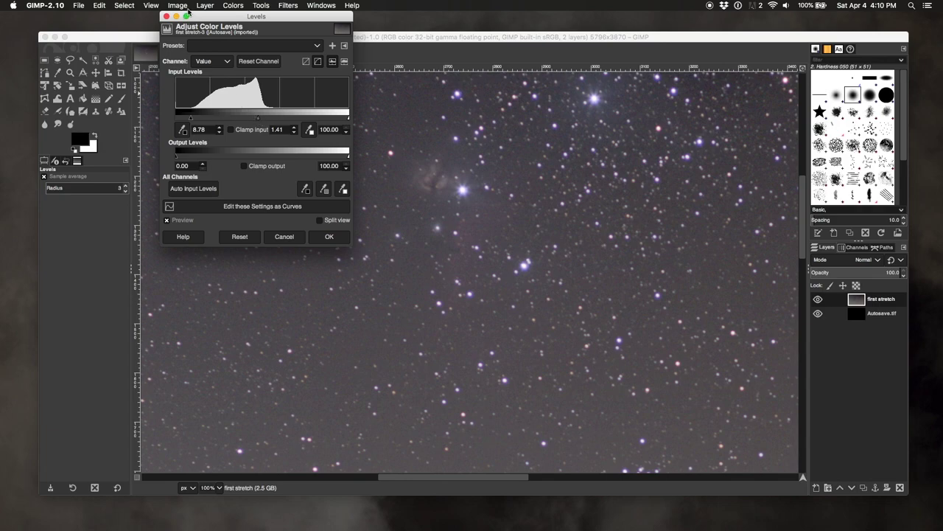
left_click(328, 237)
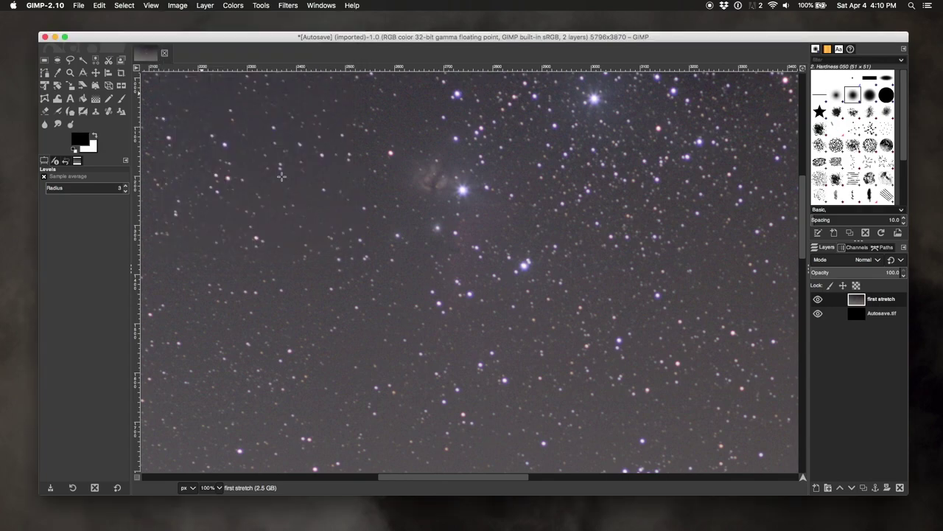
- Apply a seventh Levels adjustment to the first stretch layer with the input black point at 9.92
left_click(206, 6)
mouse_move(233, 5)
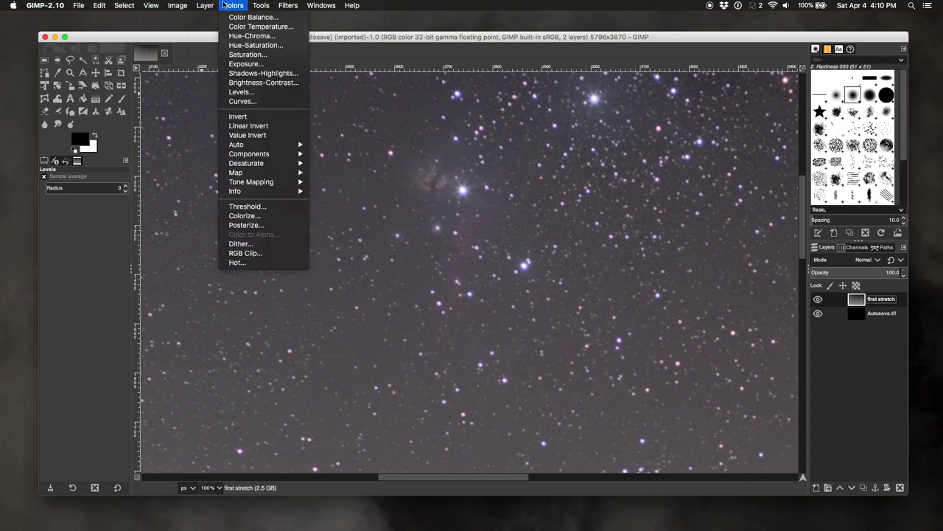
left_click(241, 91)
left_click_drag(173, 116, 189, 118)
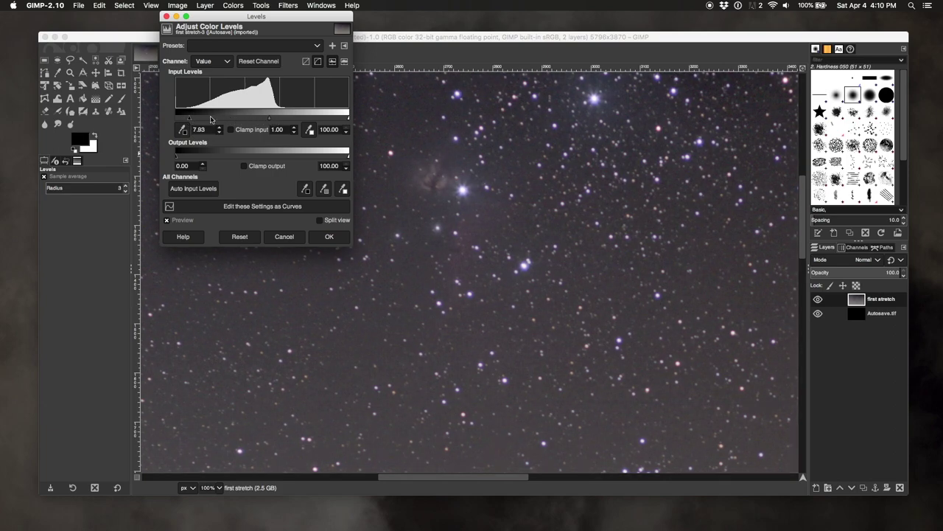
left_click_drag(190, 118, 193, 120)
mouse_move(803, 198)
left_mouse_down()
mouse_move(796, 269)
mouse_move(789, 201)
left_mouse_up()
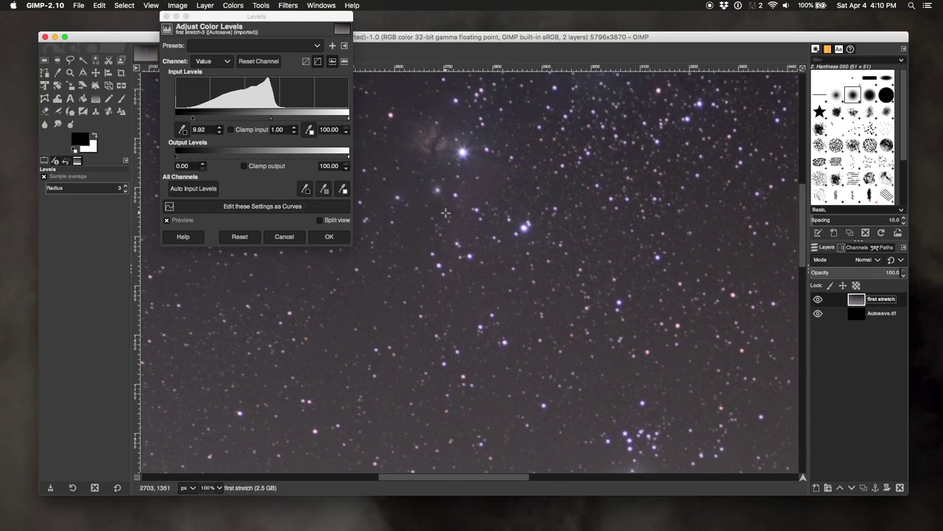
scroll(445, 212, "down", 4)
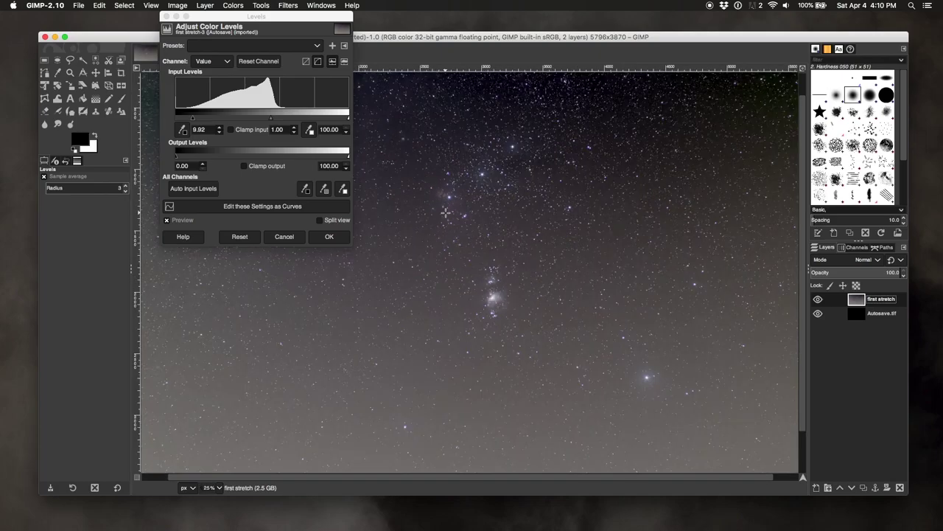
scroll(445, 212, "down", 1)
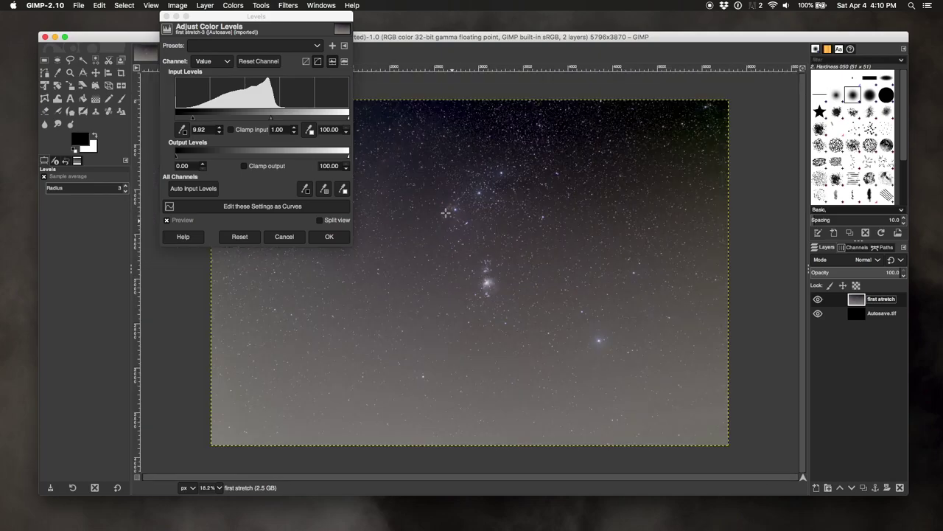
left_click(329, 237)
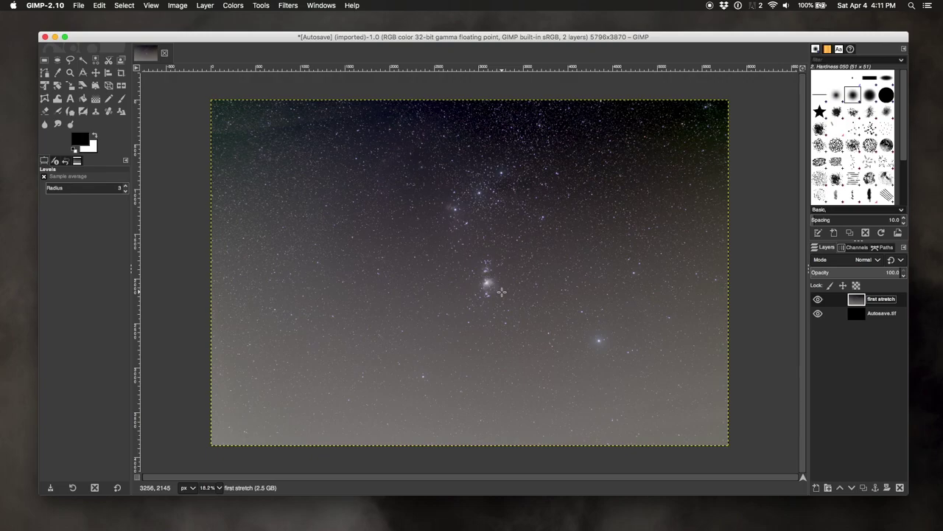
- Examine the Orion Nebula, the nebulosity around the belt stars and the star shapes near the image's upper-left corner at close zoom
scroll(501, 292, "up", 3)
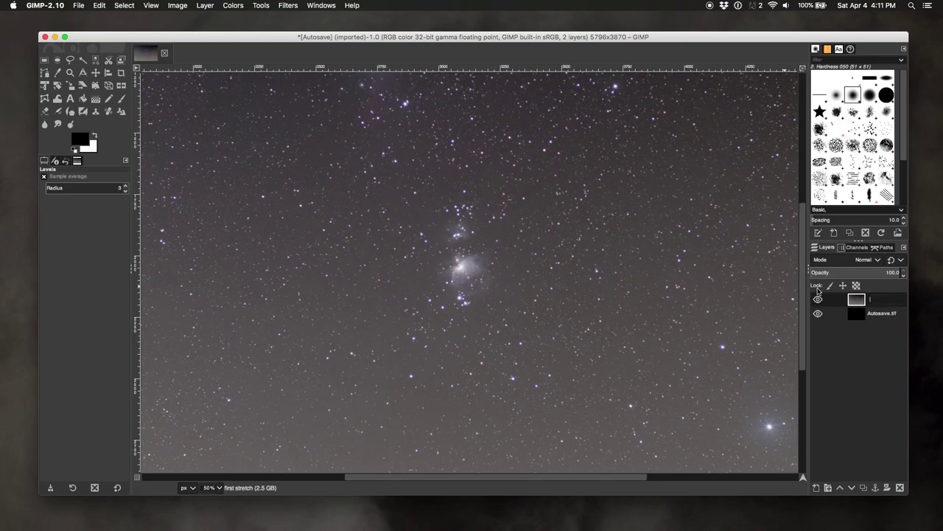
left_click_drag(802, 300, 800, 258)
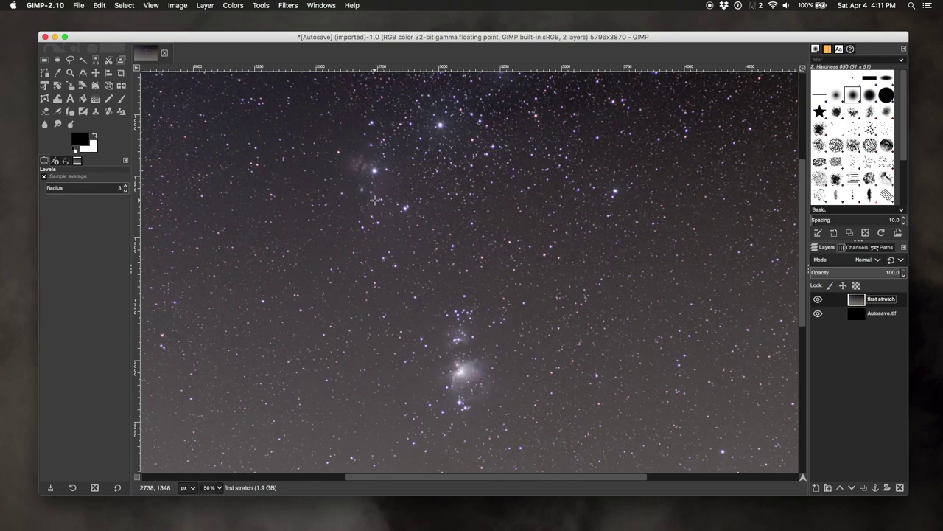
scroll(376, 198, "up", 3)
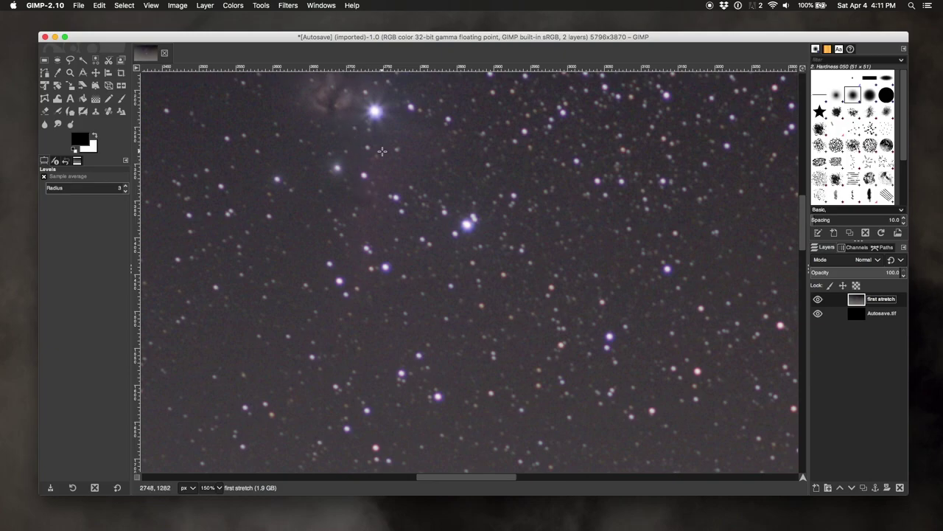
scroll(382, 151, "down", 5)
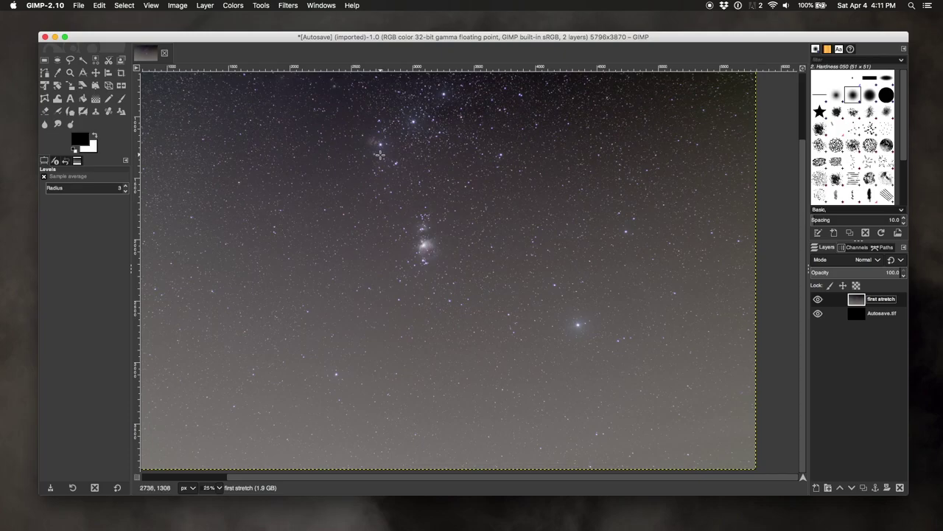
scroll(381, 154, "down", 1)
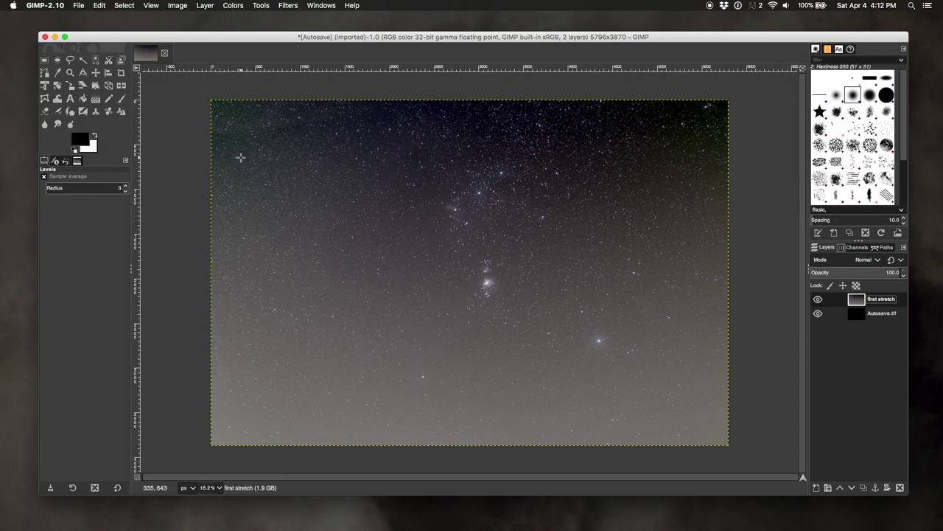
scroll(241, 157, "up", 3)
scroll(240, 157, "up", 1)
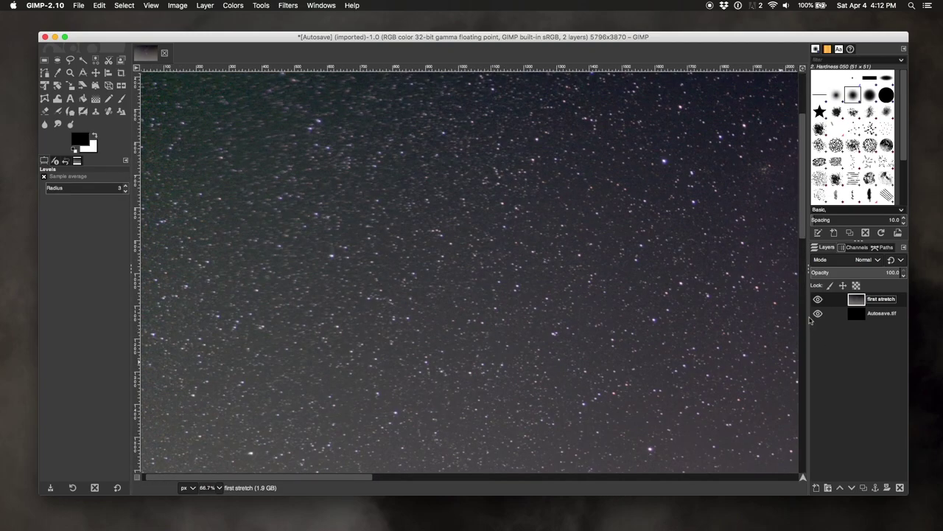
scroll(326, 204, "up", 3)
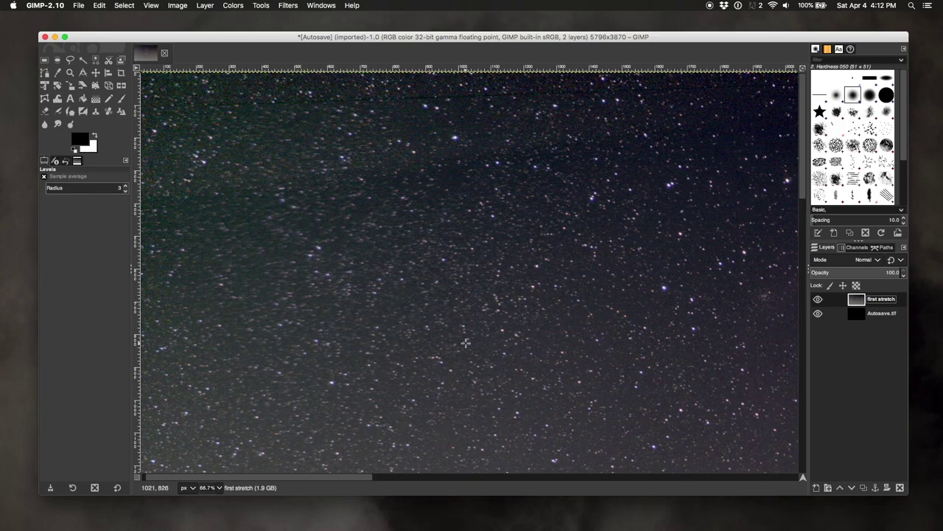
scroll(466, 342, "down", 4)
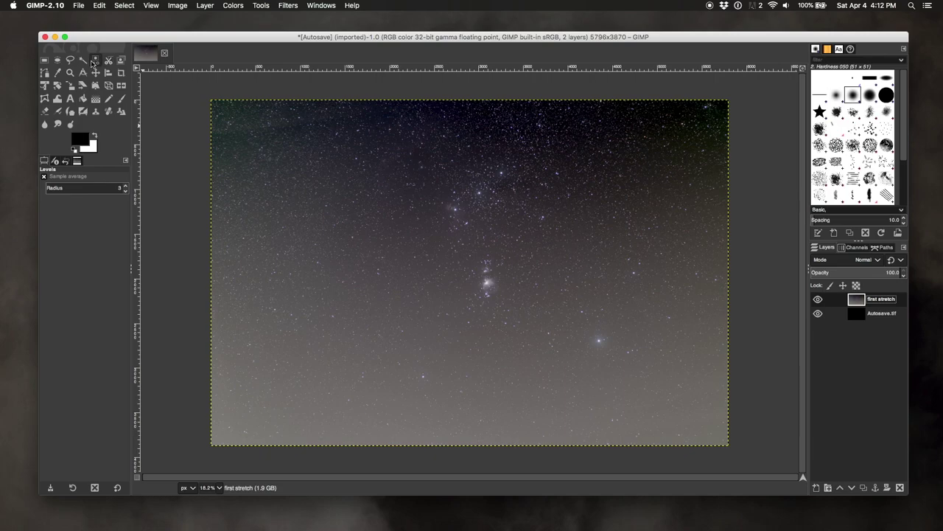
- Crop the image to 3514 × 3196 px starting at position 1425, 33, keeping the belt and the Orion Nebula in frame
left_click(122, 73)
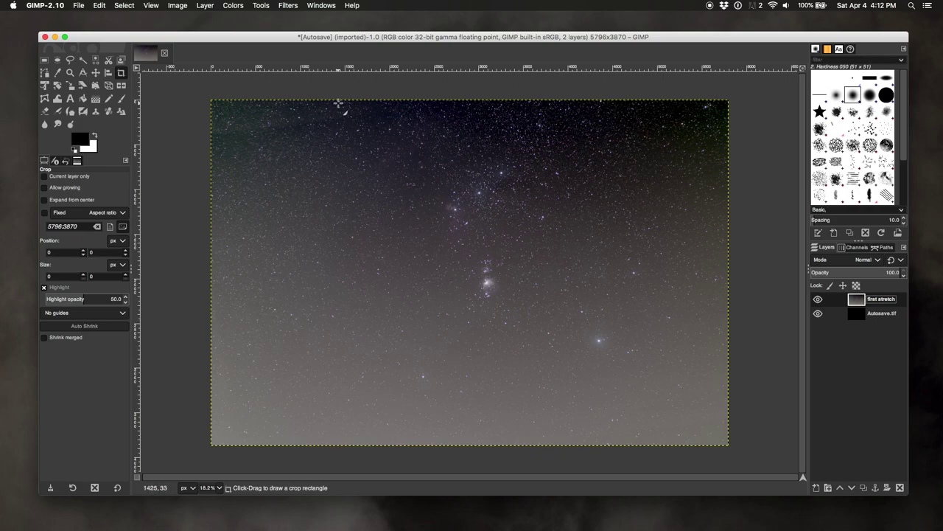
left_click_drag(338, 102, 474, 232)
left_click_drag(547, 289, 650, 391)
mouse_move(661, 392)
left_mouse_down()
mouse_move(645, 384)
mouse_move(652, 388)
left_mouse_up()
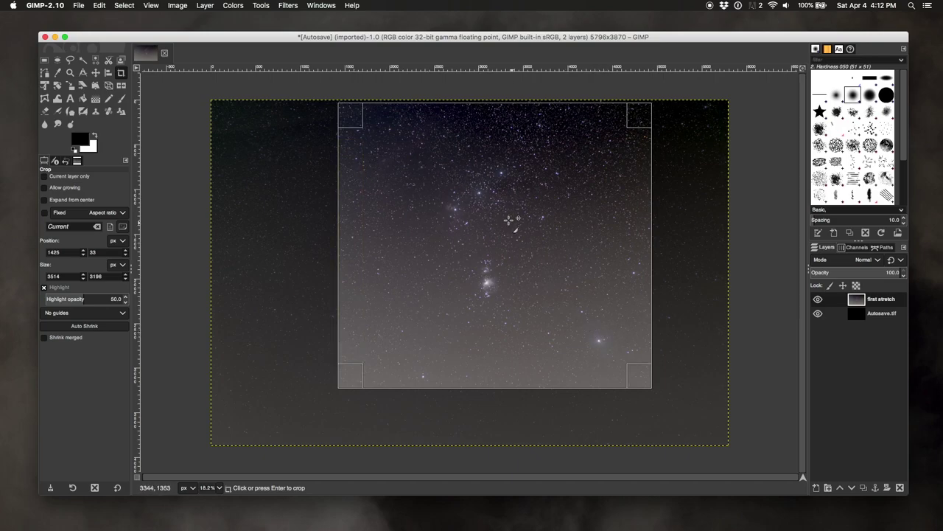
left_click(364, 106)
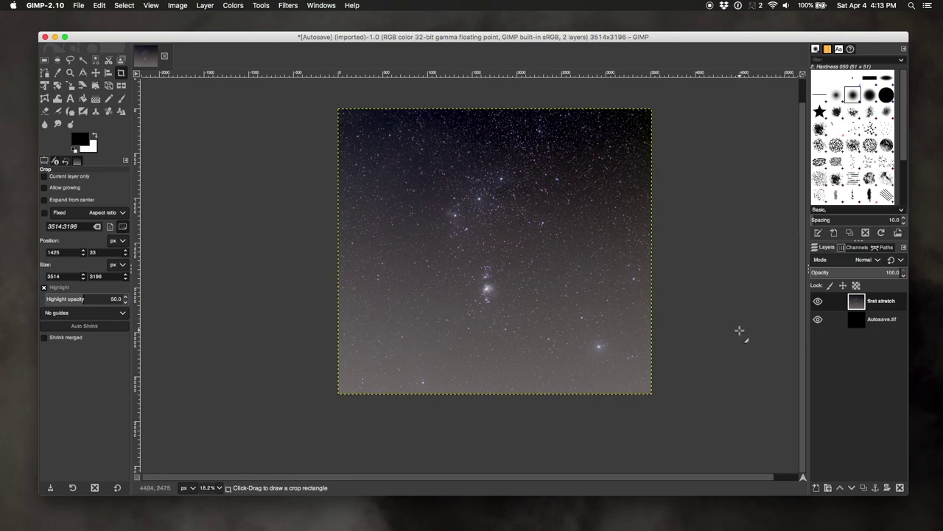
- Duplicate the first stretch layer and rename the copy as bg neut
right_click(898, 302)
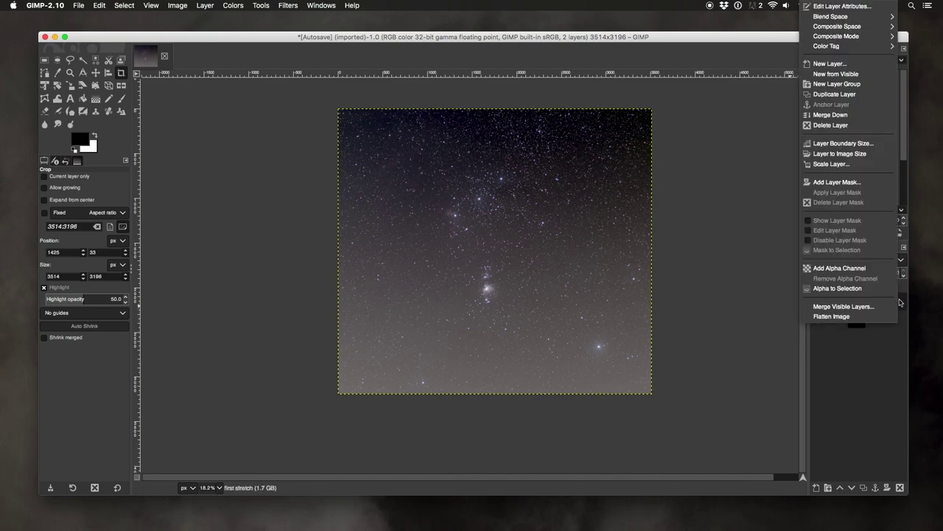
left_click(830, 95)
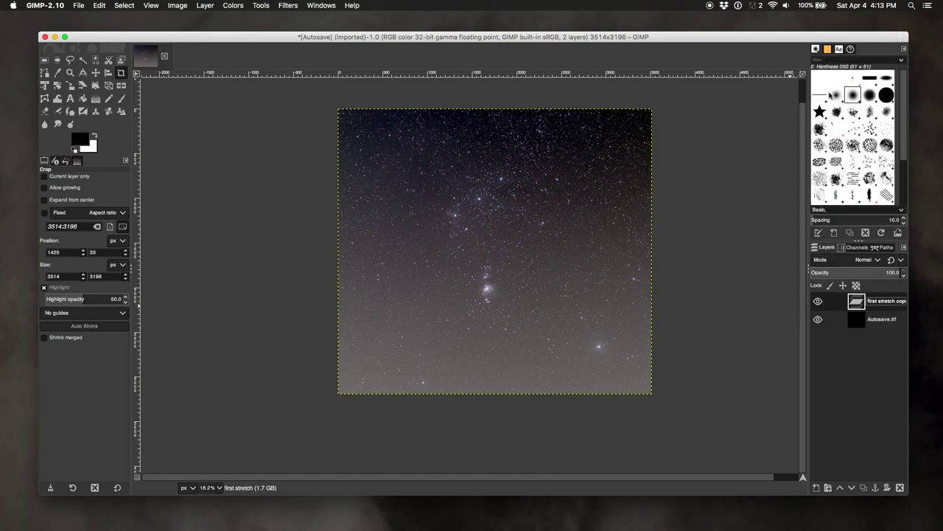
double_click(884, 301)
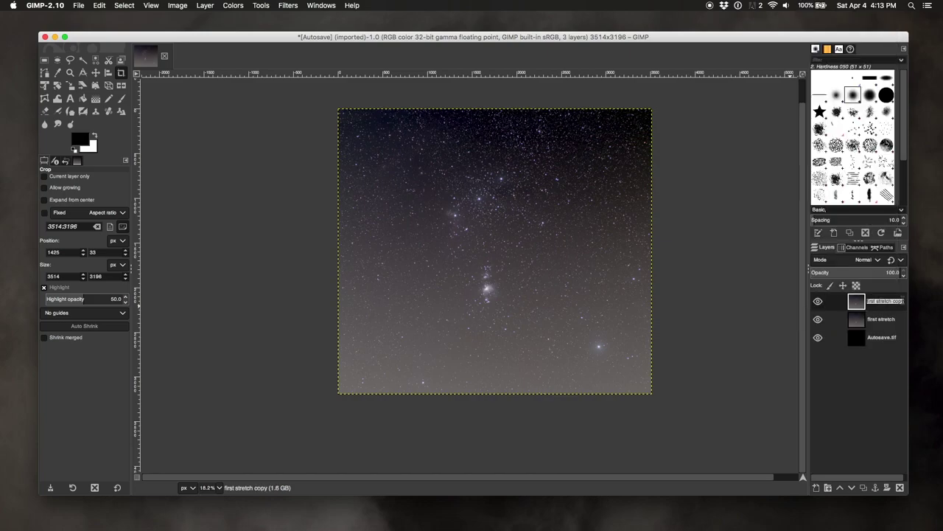
double_click(884, 301)
triple_click(884, 300)
type("bg neut")
key("Return")
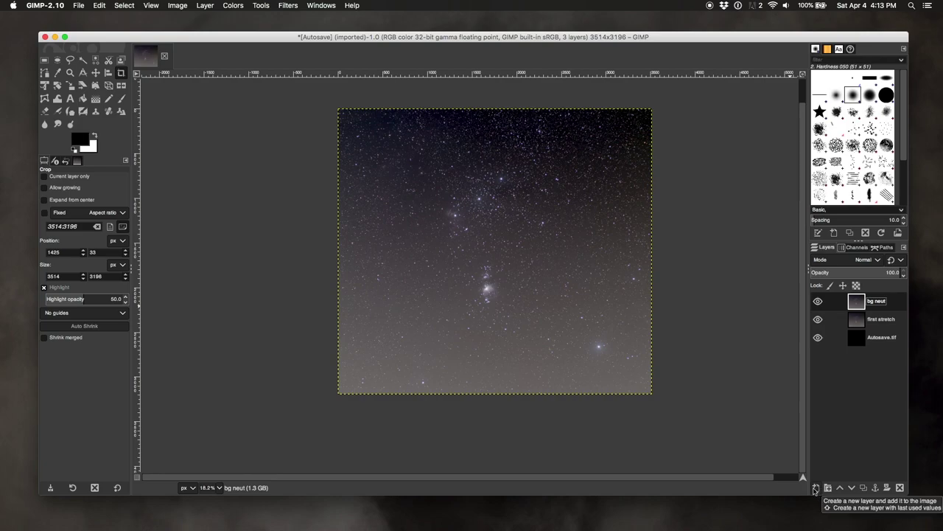
- Add a new 3514 × 3196 px layer filled with transparency above the bg neut layer
left_click(815, 489)
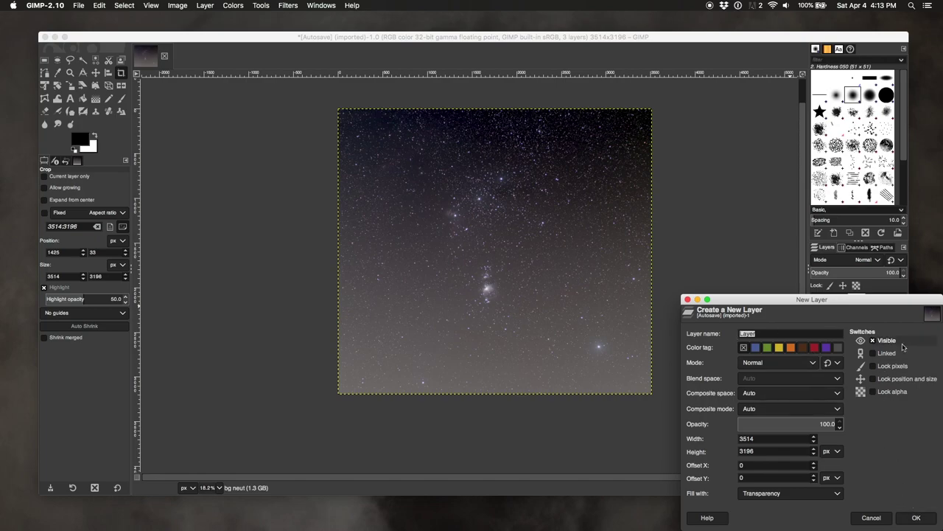
left_click(915, 518)
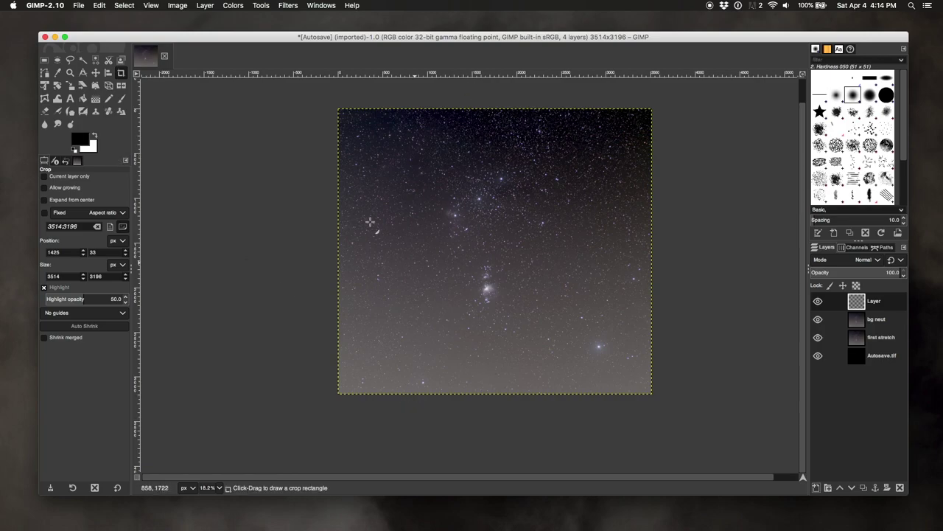
- Pick a background color with the Color Picker from the lower-right corner of the image while the new transparent layer is active
left_click(59, 73)
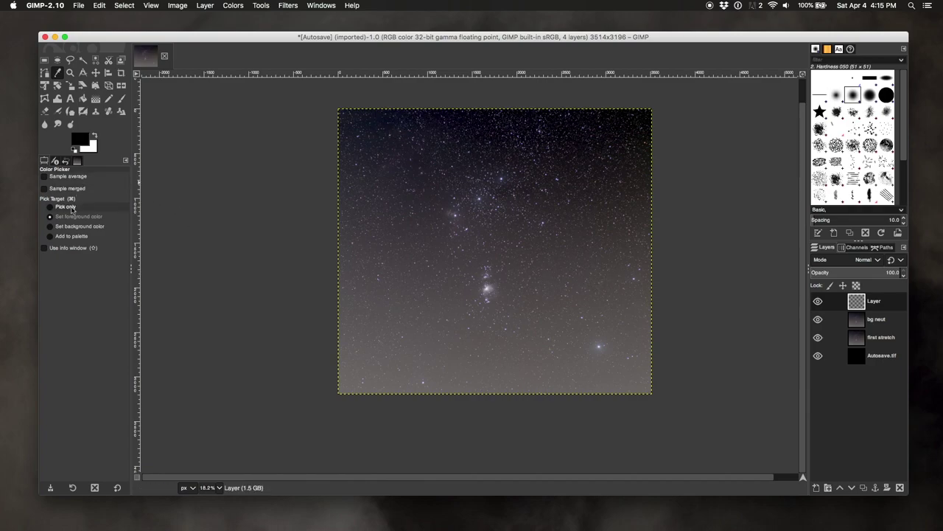
left_click(76, 229)
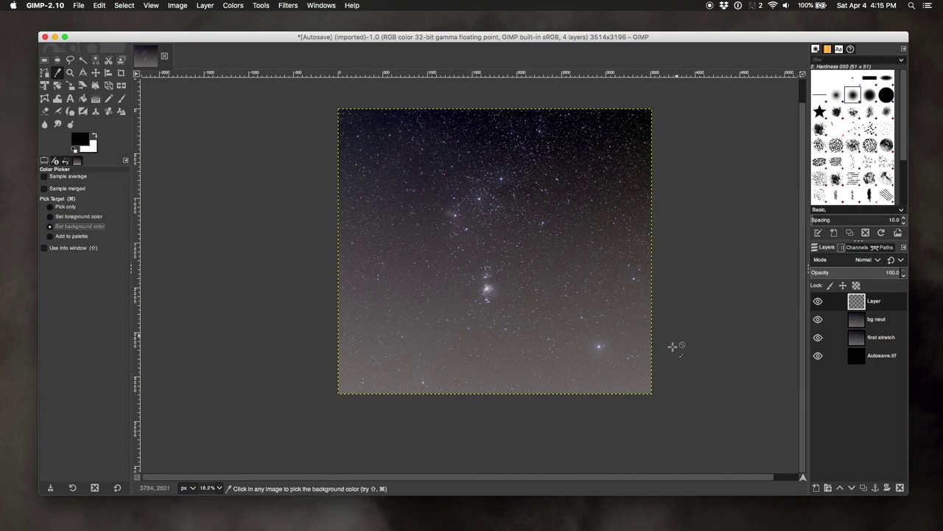
left_click(640, 390)
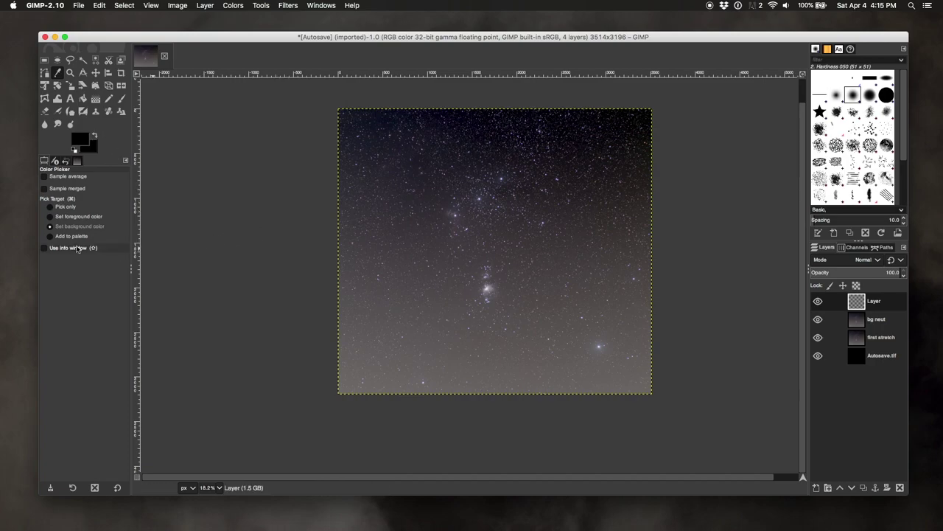
- Sample the bg neut layer's dark sky near the image's upper-left edge as foreground color and its lower-right corner as background color
left_click(51, 217)
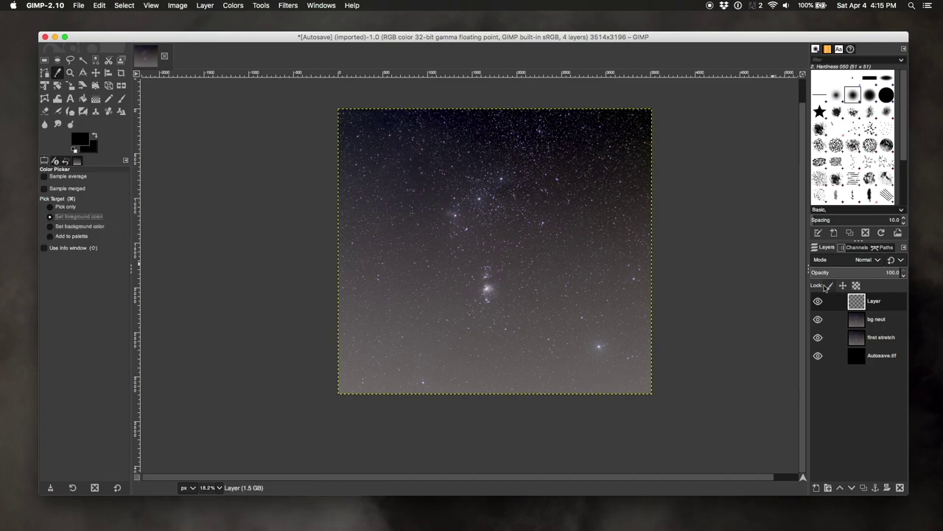
left_click(875, 321)
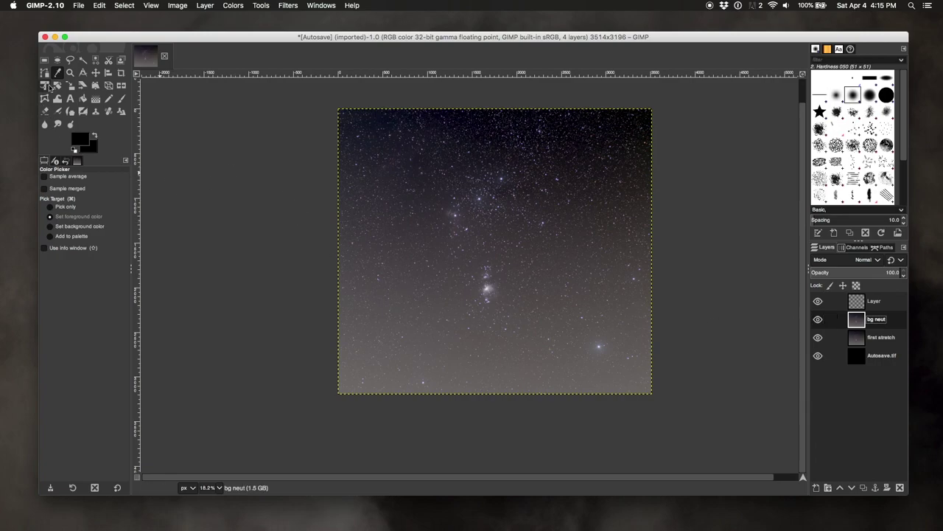
left_click(377, 112)
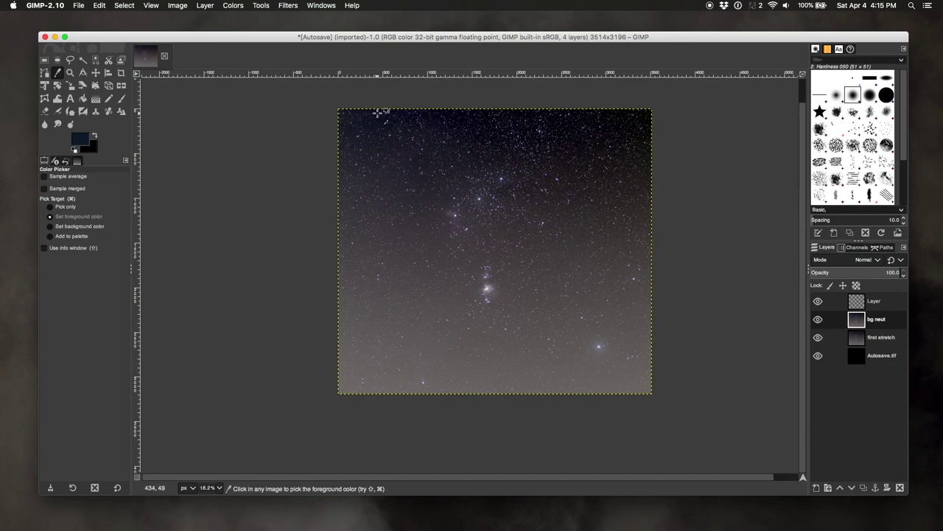
left_click(540, 130)
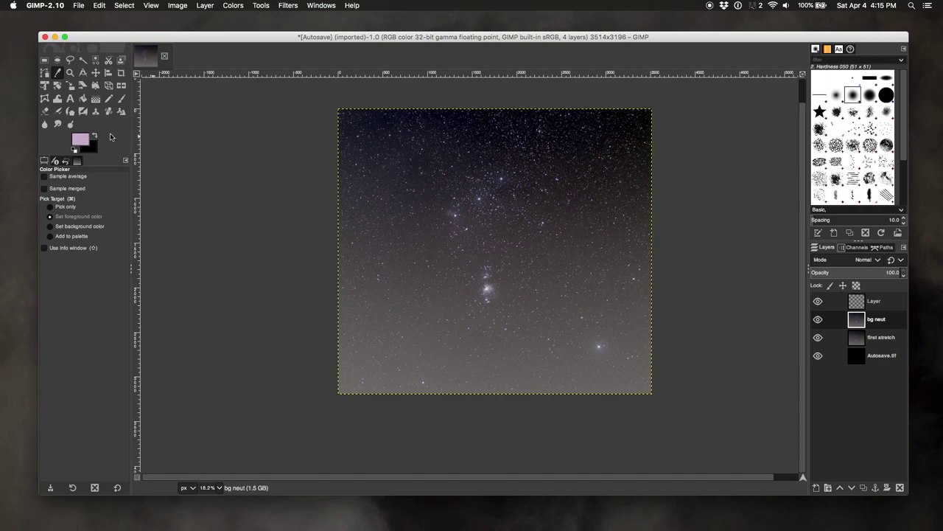
left_click(390, 113)
left_click(390, 112)
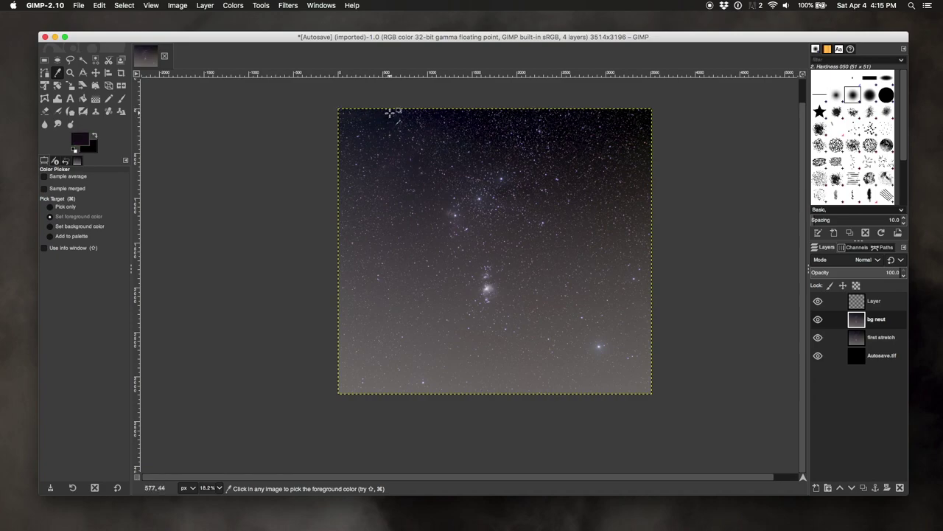
left_click(389, 114)
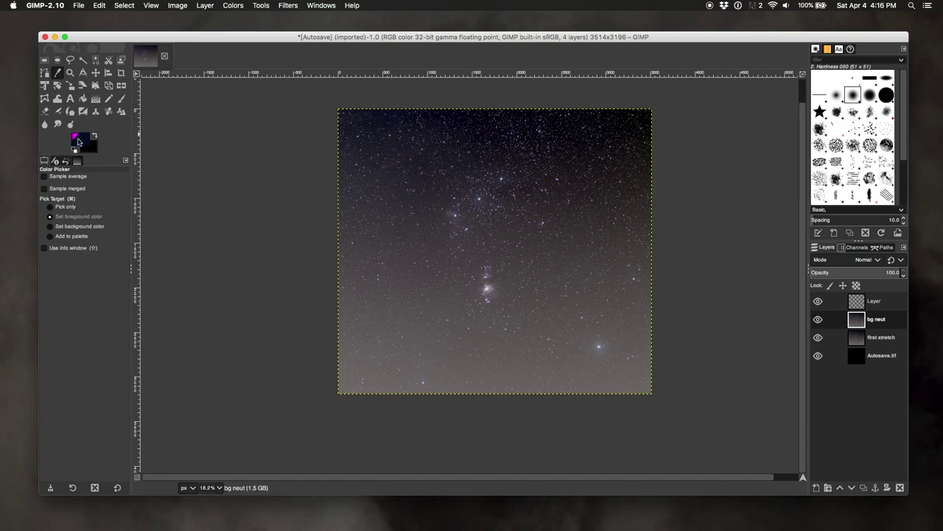
left_click(399, 112)
left_click(50, 229)
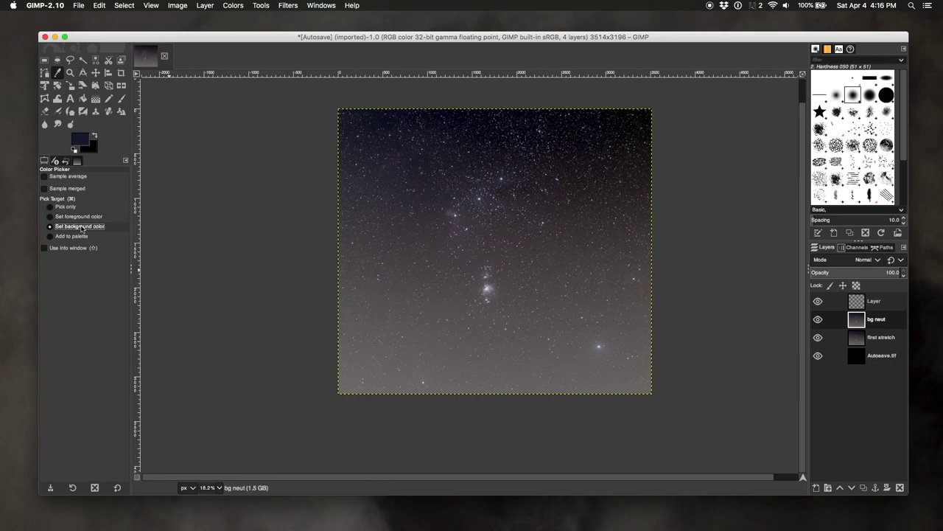
left_click(630, 386)
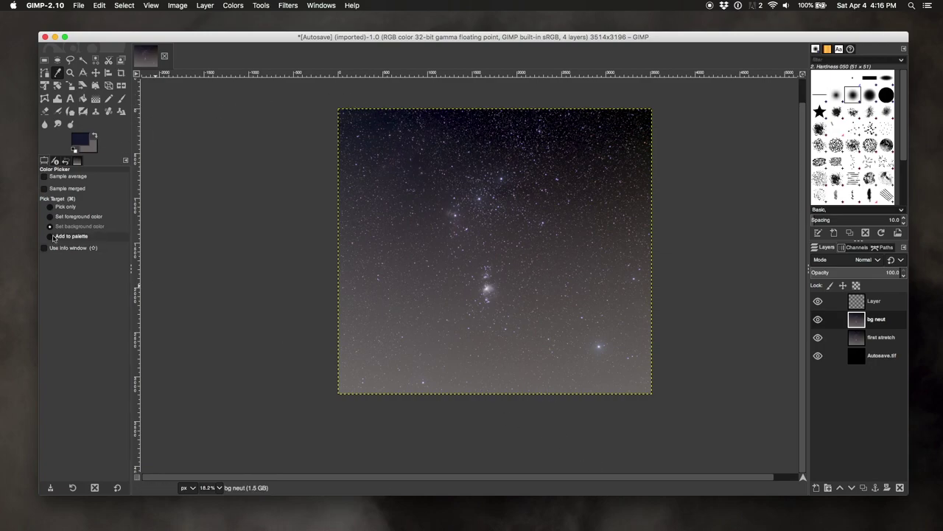
- Try a linear FG to BG (RGB) gradient diagonally across the bg neut layer, ending at about 3366, 3146 px
left_click(95, 102)
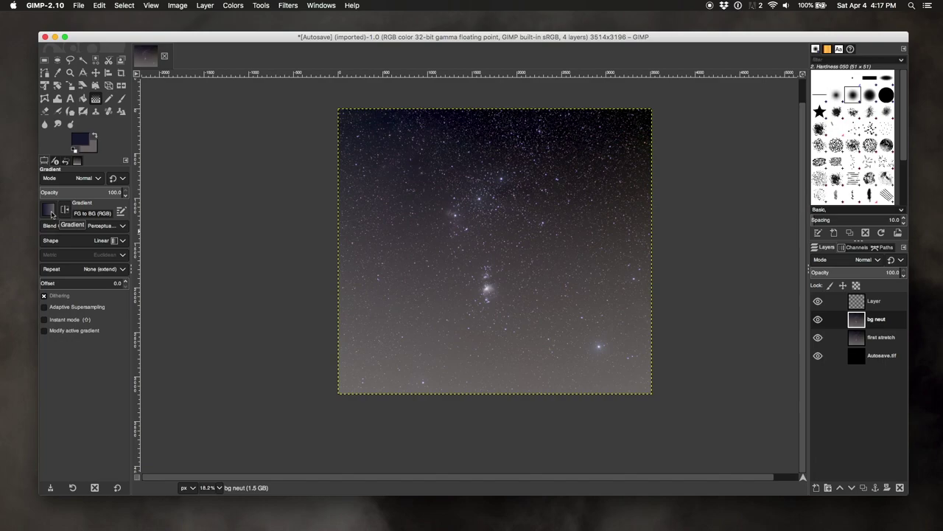
left_click(49, 210)
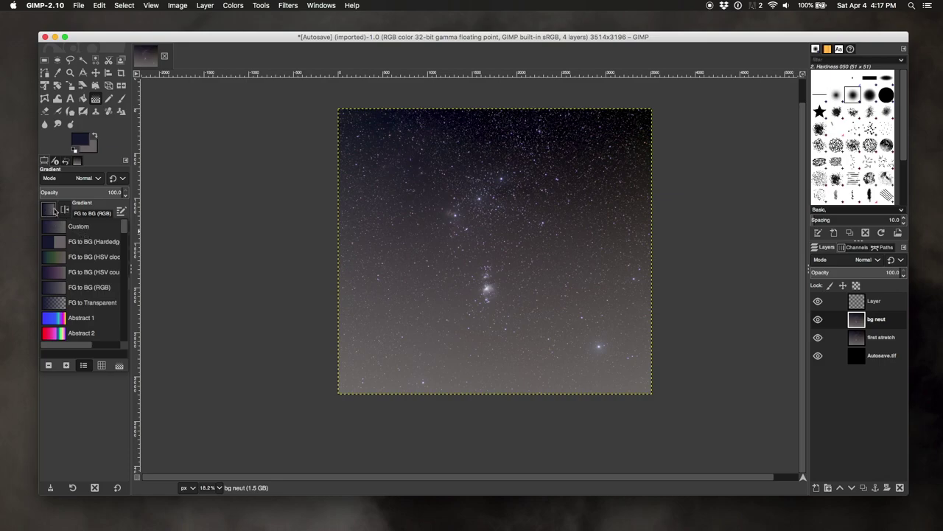
left_click(94, 211)
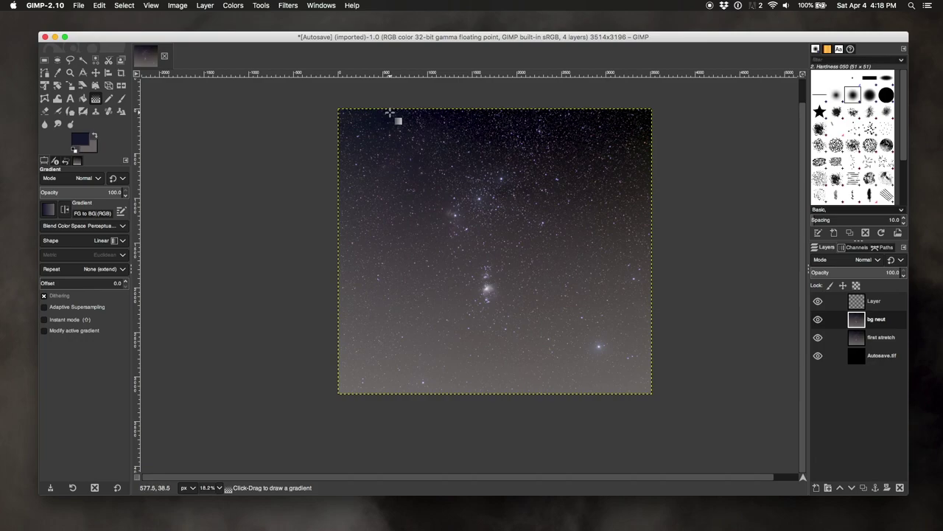
left_click_drag(390, 113, 639, 389)
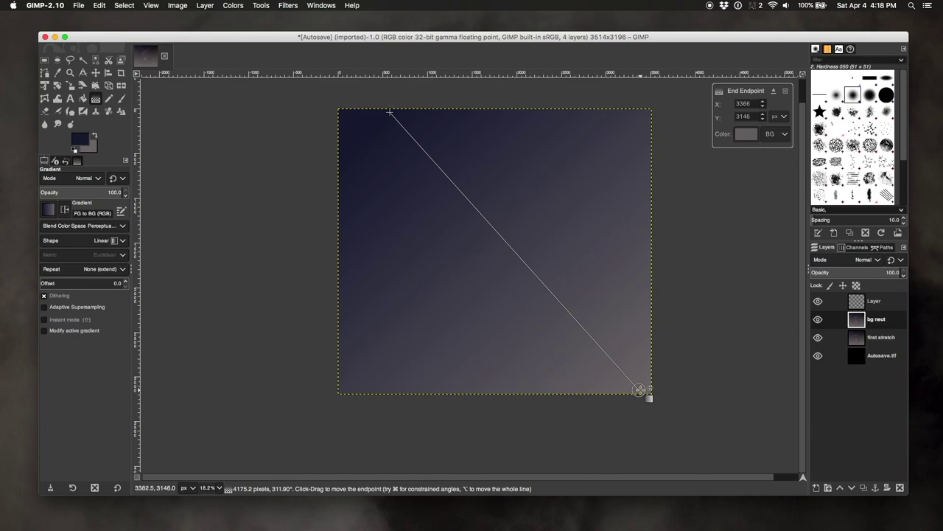
left_click(815, 318)
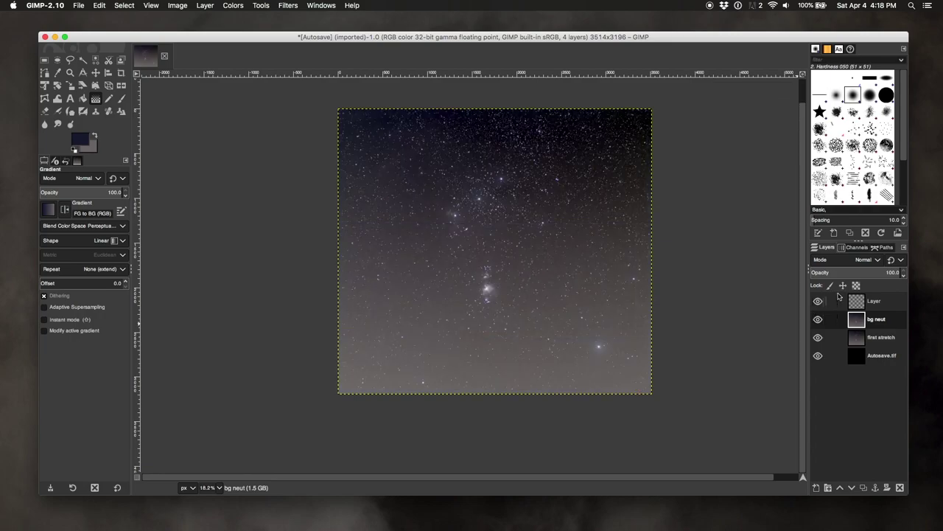
- Rename the empty transparent layer as gradient
left_click(859, 302)
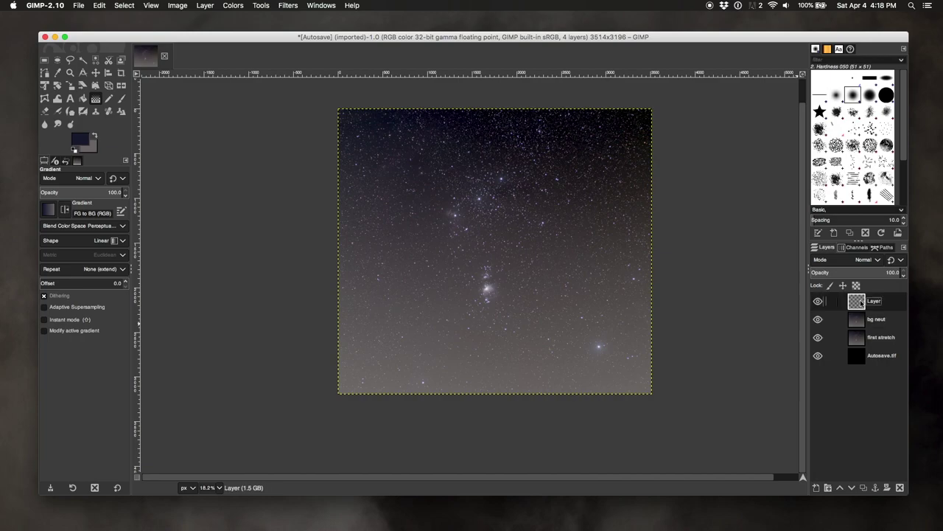
double_click(871, 303)
type("gradient")
key("Return")
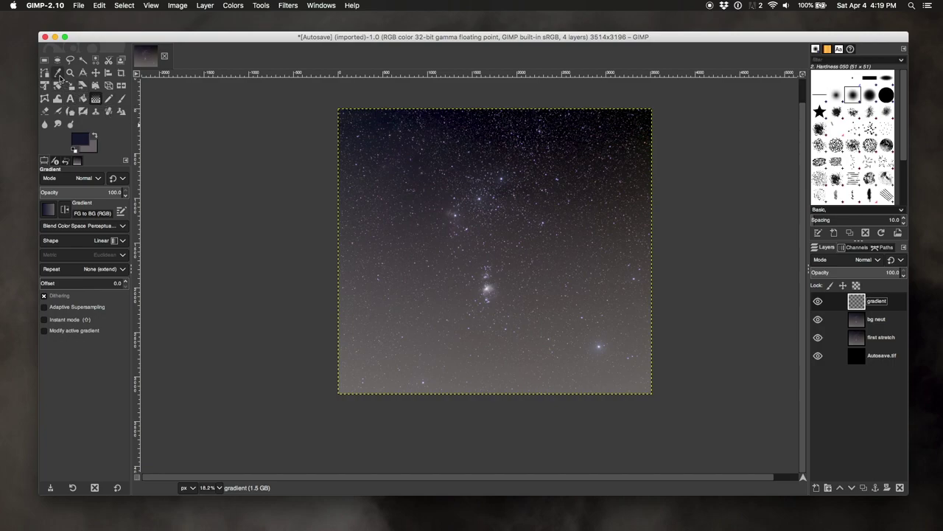
- Try to pick foreground and background colors from the image's top and bottom edges with the gradient layer active
left_click(57, 72)
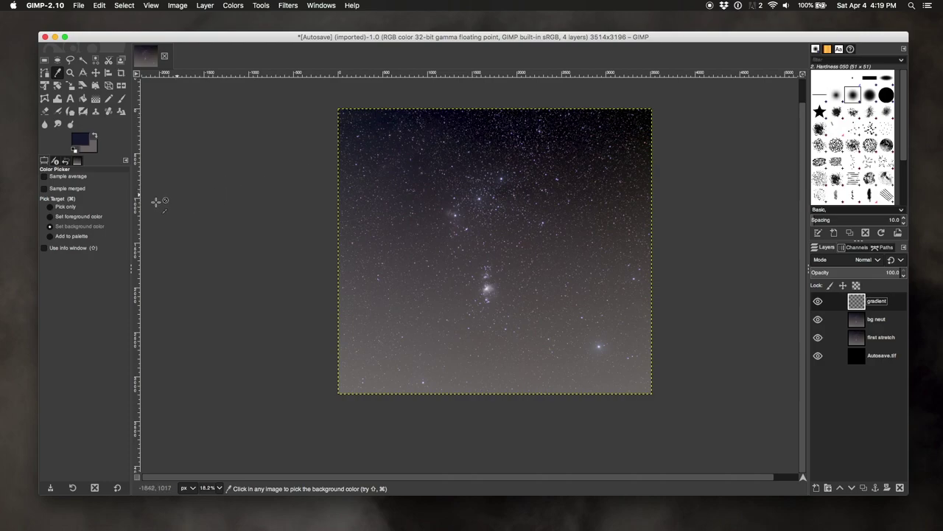
left_click(79, 217)
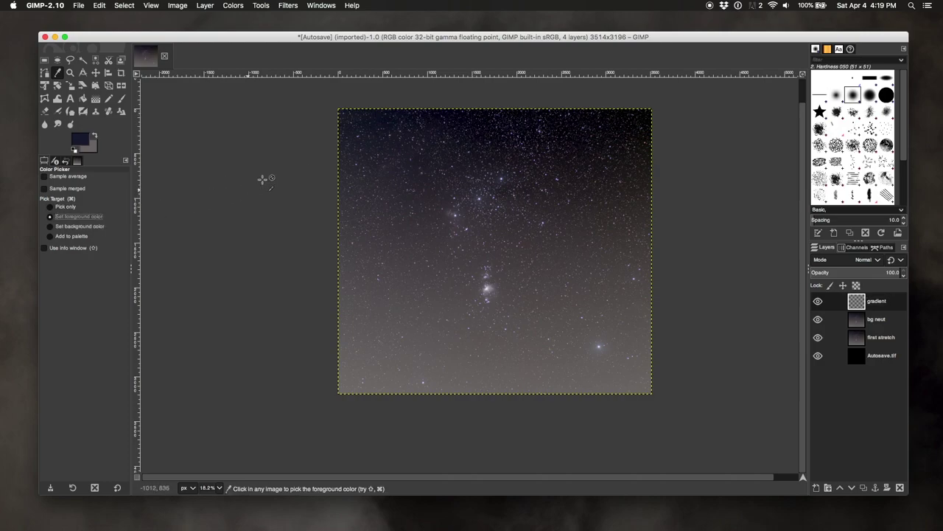
left_click(488, 113)
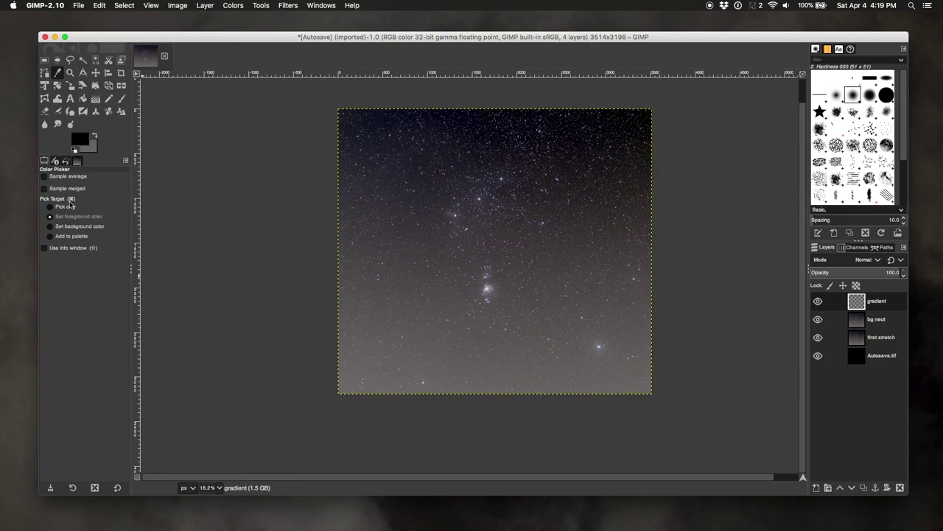
left_click(68, 226)
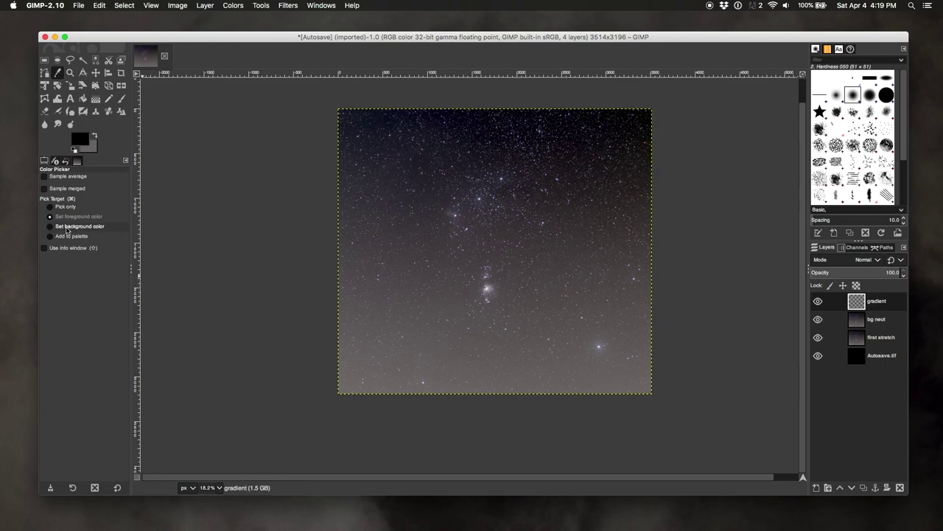
left_click(525, 389)
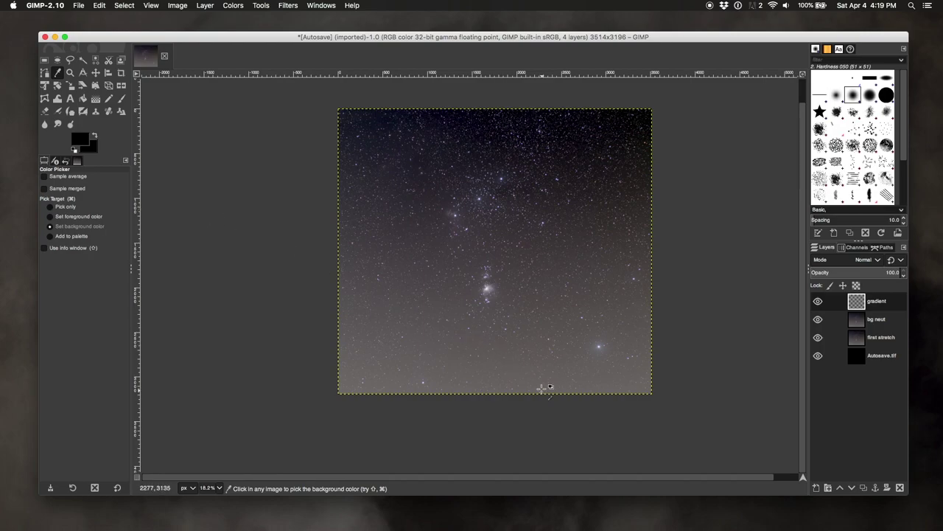
- Pick the foreground color from the bg neut layer's top center and the background color from its bottom center
left_click(72, 217)
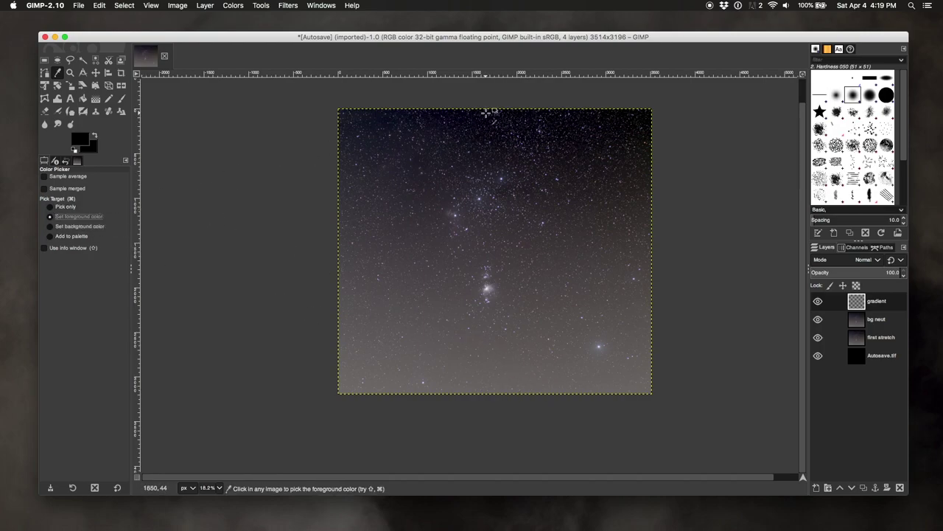
left_click(876, 319)
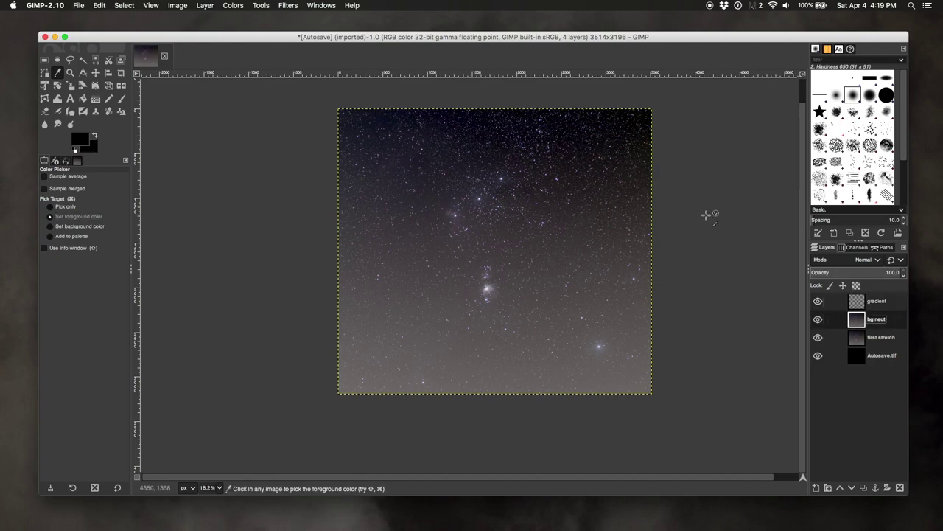
left_click(473, 112)
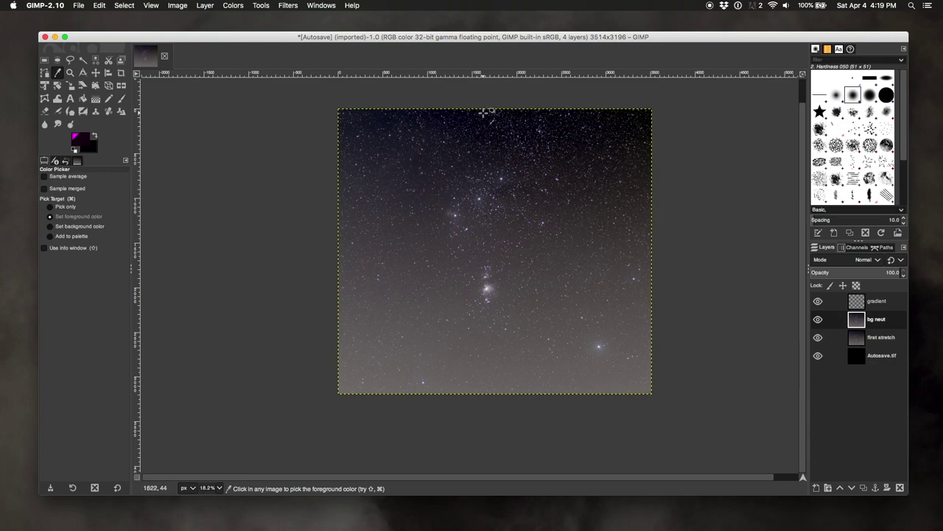
left_click(487, 116)
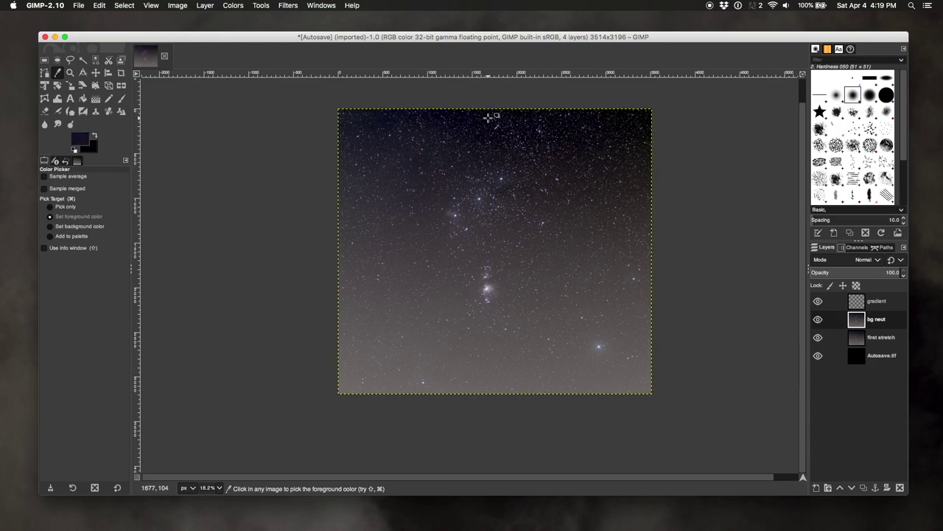
left_click(488, 117)
left_click(491, 117)
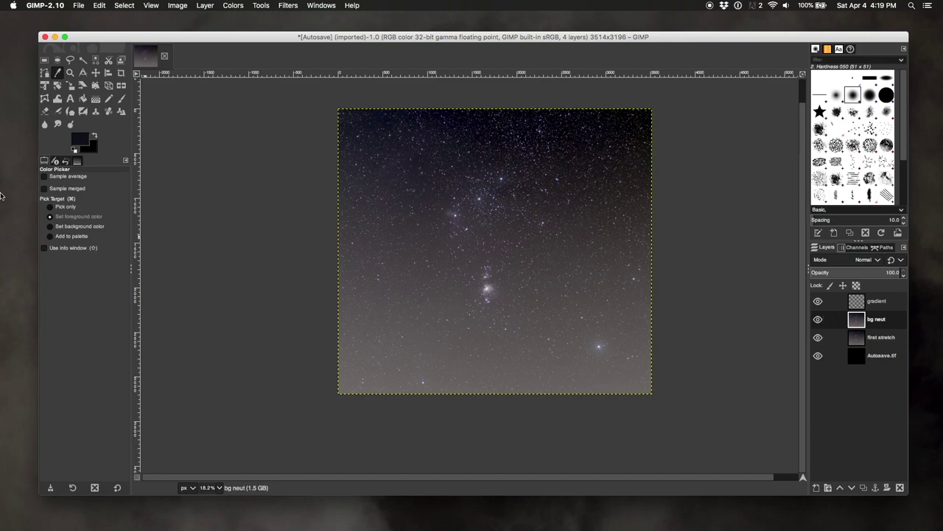
left_click(77, 226)
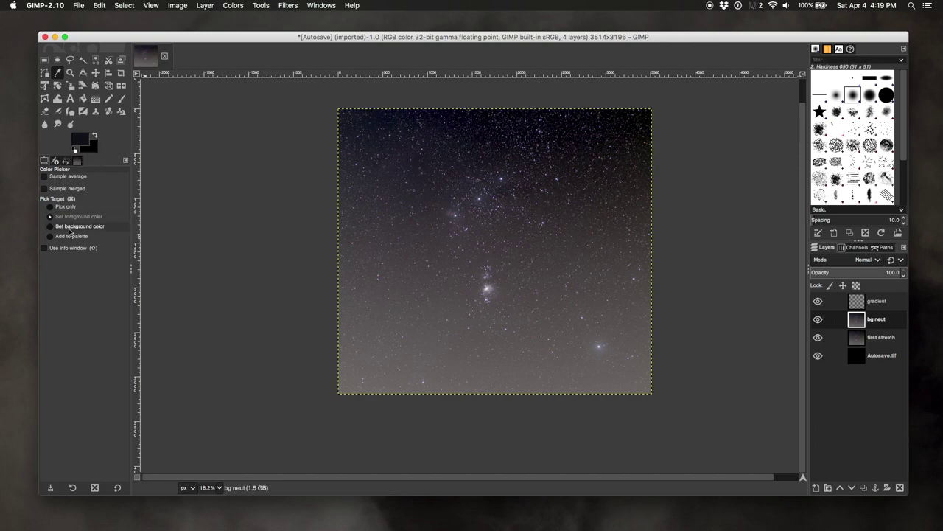
left_click(504, 392)
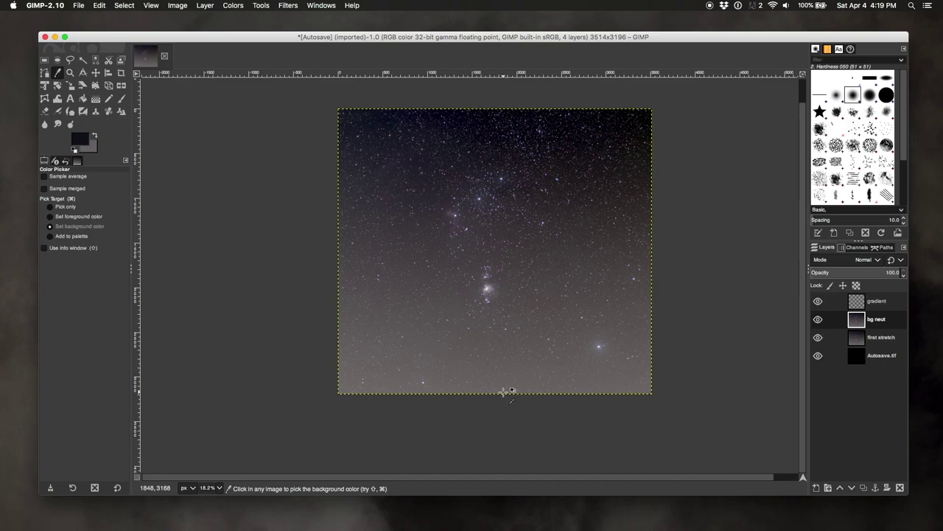
- Draw a linear FG to BG (RGB) gradient on the gradient layer from the top center down to about 1700, 2866 px
left_click(877, 302)
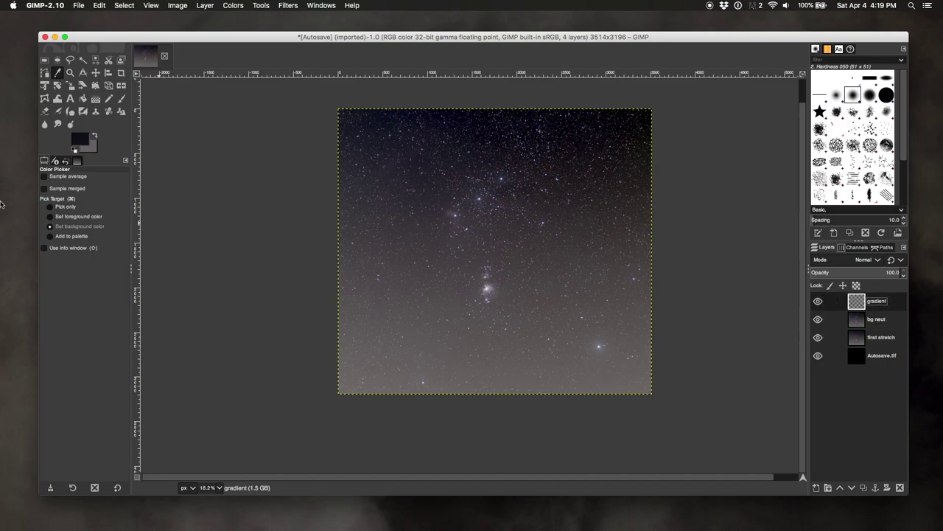
left_click(96, 100)
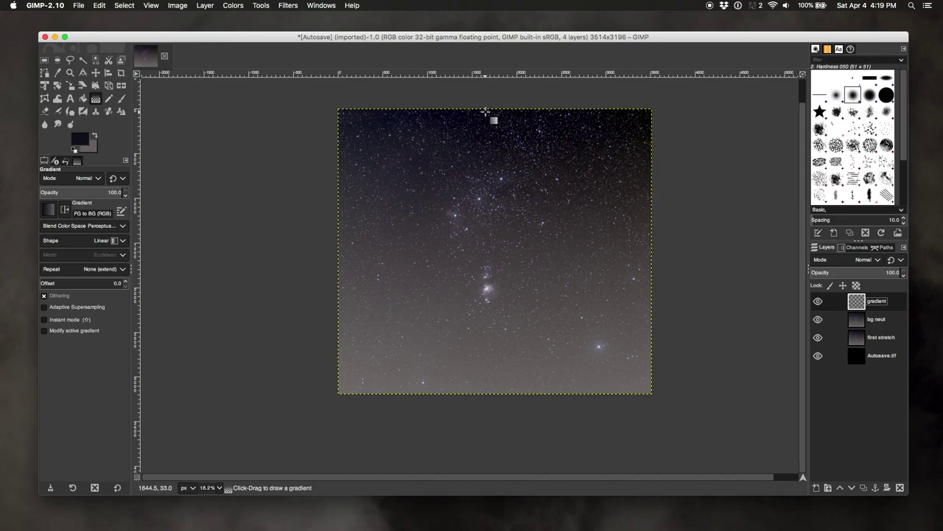
left_click_drag(485, 111, 489, 336)
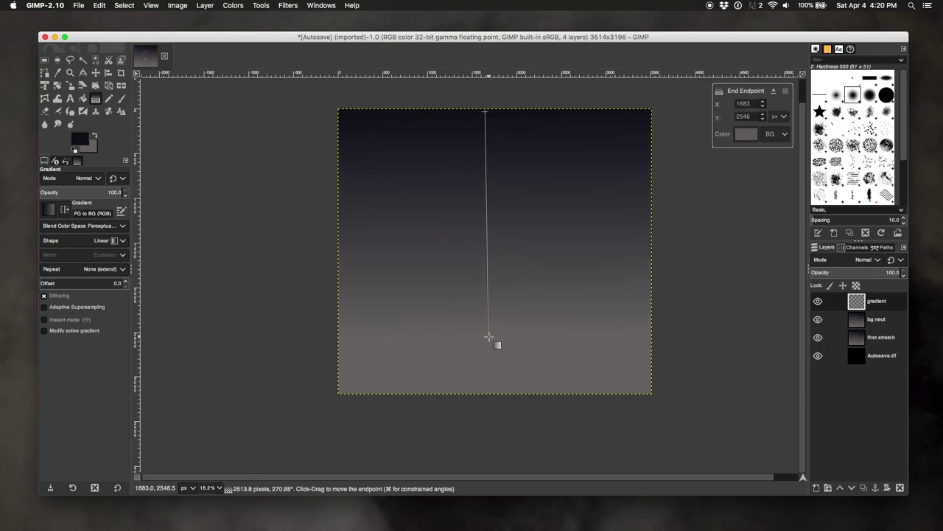
left_click_drag(488, 336, 490, 365)
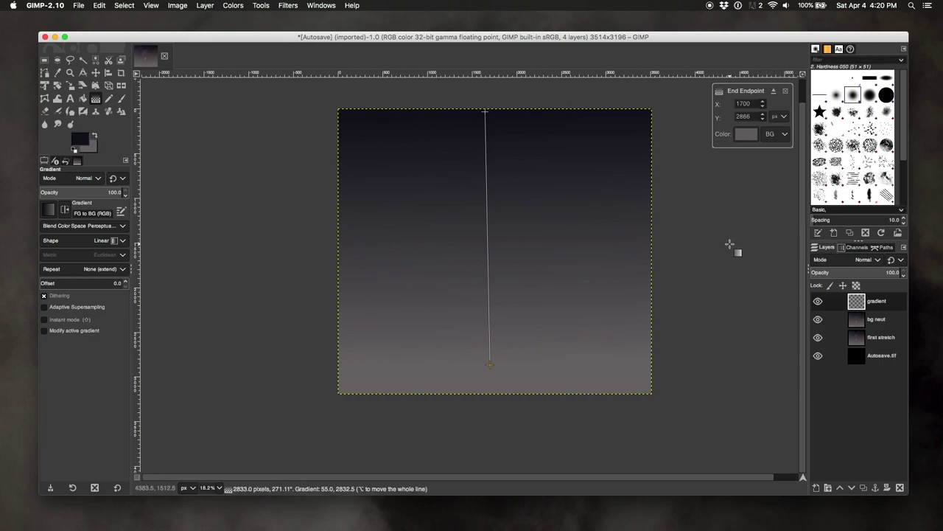
key("Return")
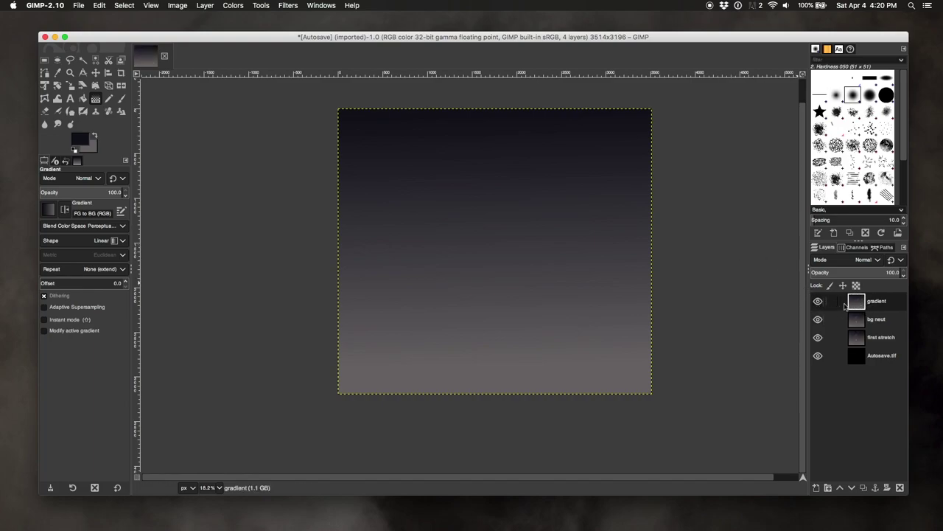
- Toggle the gradient layer's visibility to compare the drawn gradient with the sky background beneath it
left_click(818, 302)
left_click(818, 302)
left_click(818, 302)
left_click(818, 302)
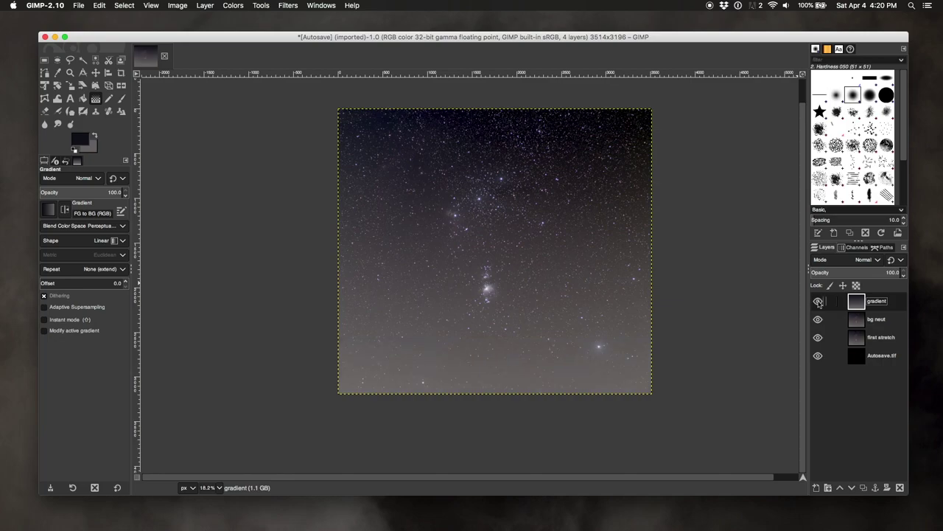
left_click(818, 302)
left_click(818, 302)
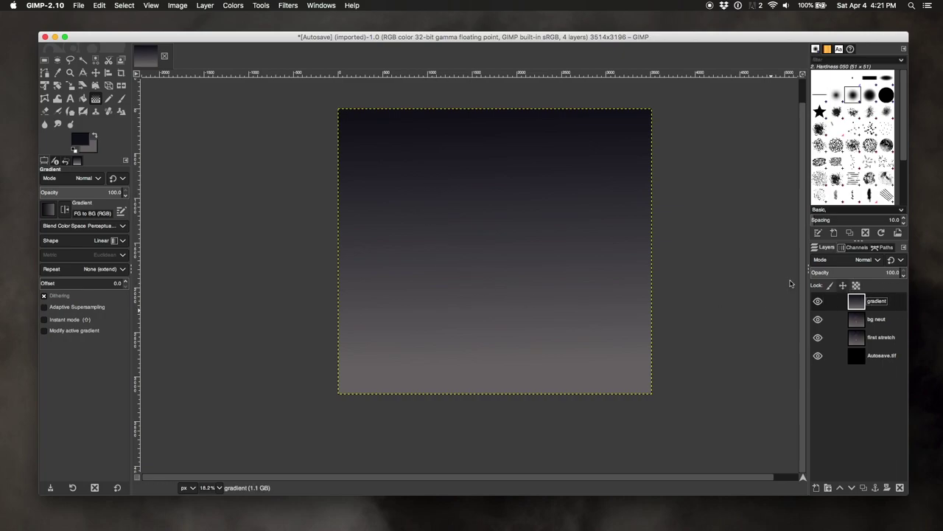
- Set the gradient layer's blend mode to Subtract
left_click(877, 262)
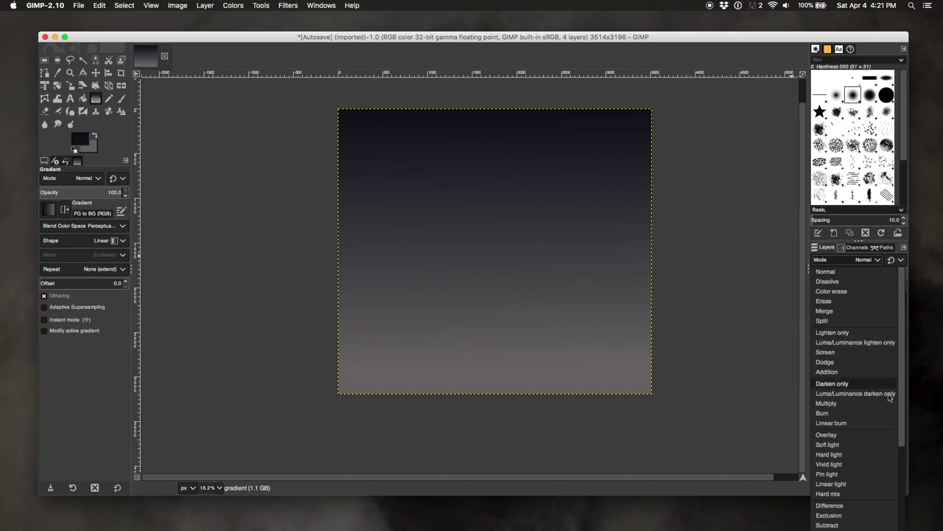
left_click_drag(905, 443, 905, 521)
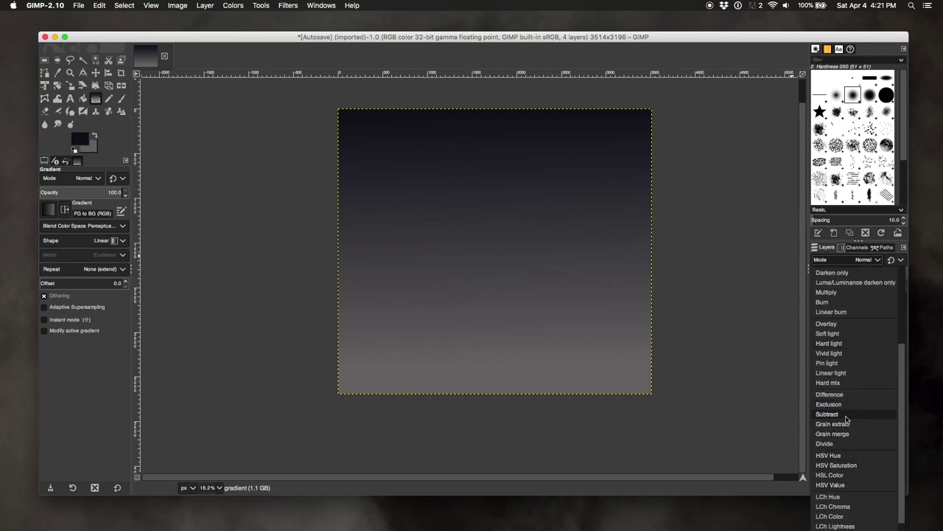
left_click(895, 312)
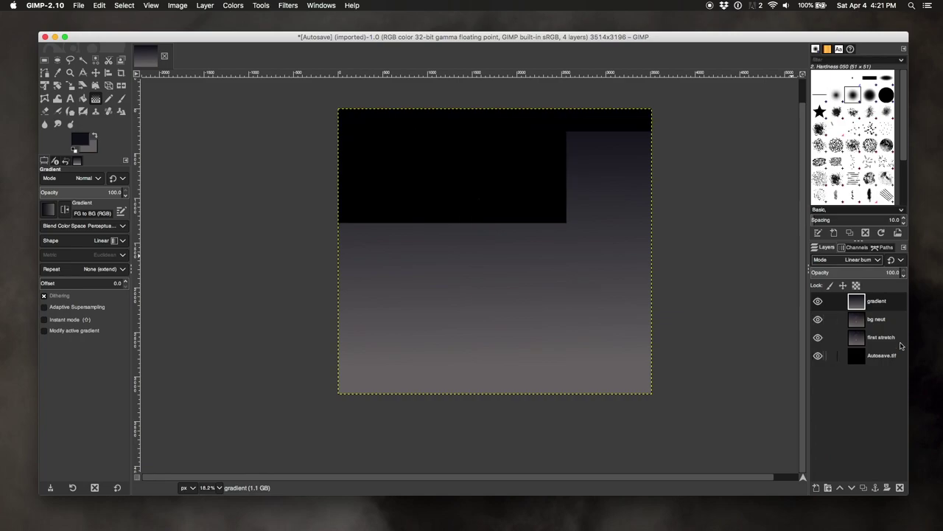
left_click(872, 261)
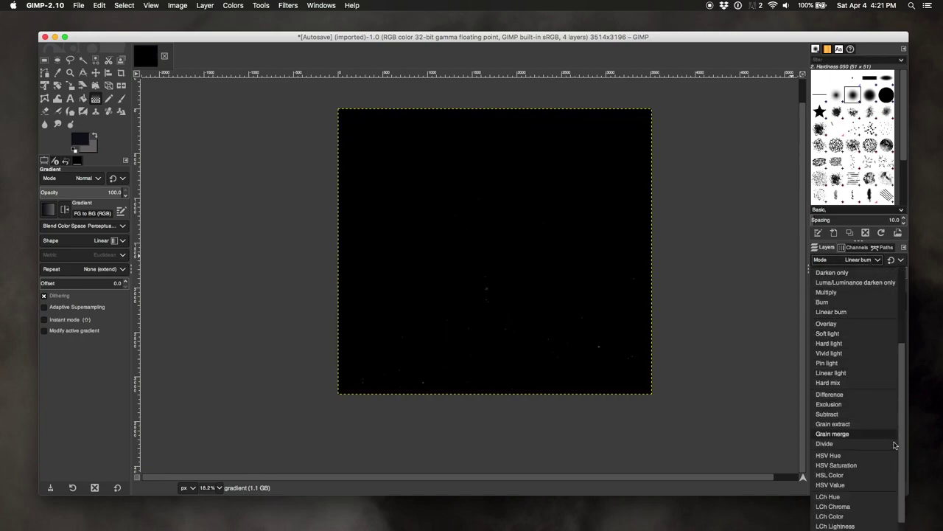
left_click(845, 415)
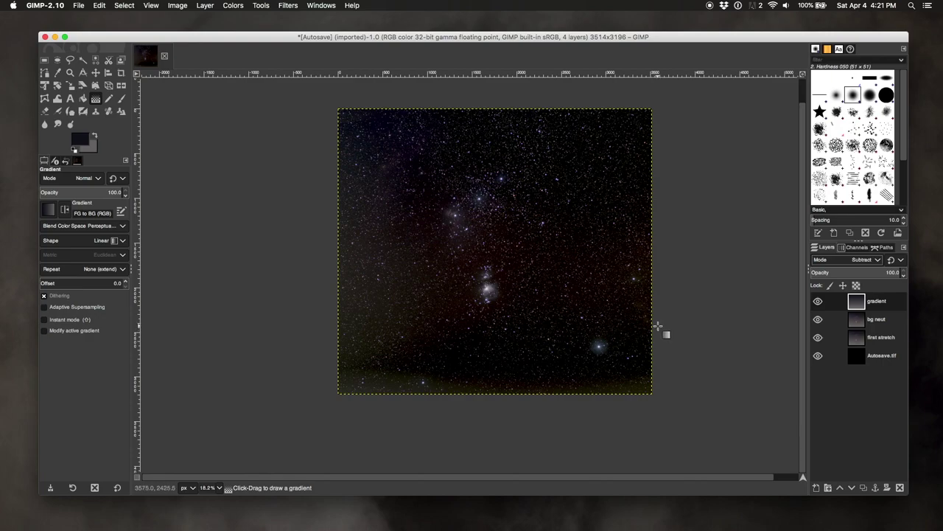
- Toggle the gradient layer's visibility to compare the sky background with and without the subtraction
left_click(818, 302)
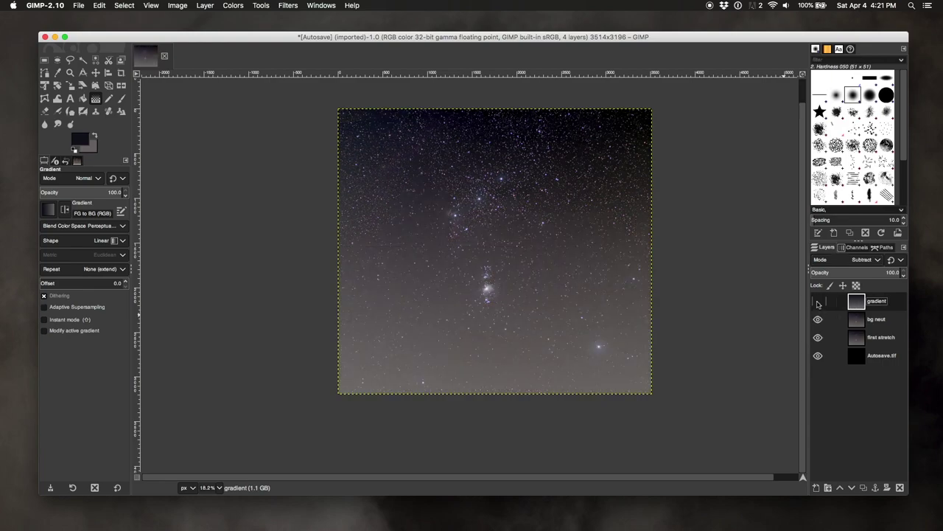
left_click(817, 302)
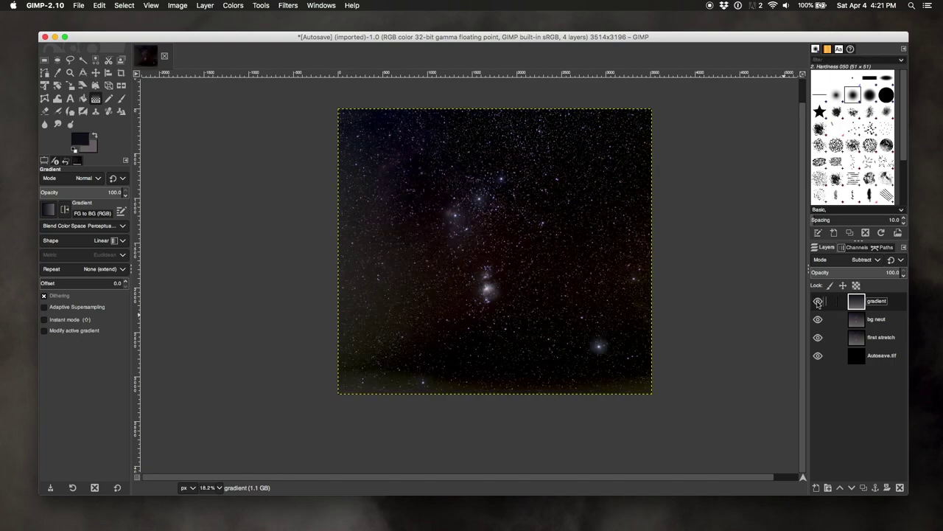
left_click(817, 303)
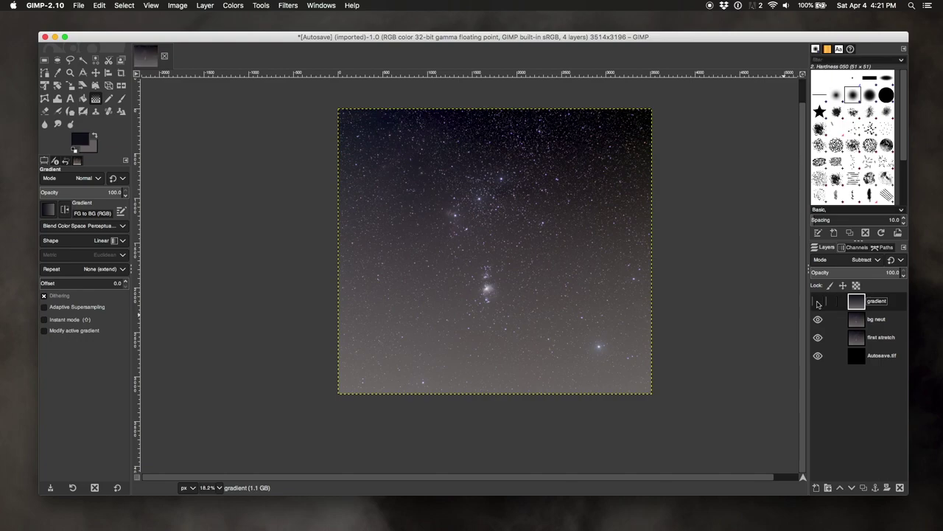
left_click(817, 302)
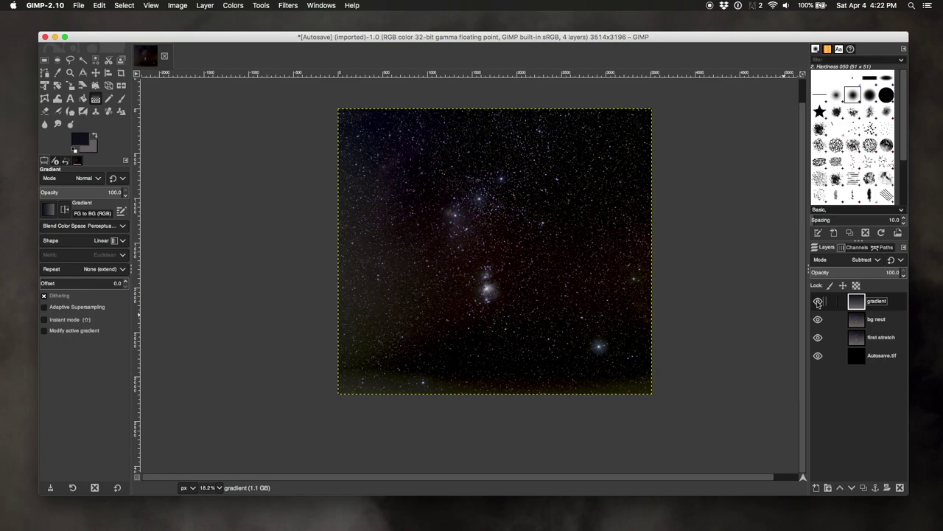
- Examine the nebulae, edges and corners of the subtracted image at 50% zoom for remaining color casts and gradients
key("plus")
key("plus")
key("plus")
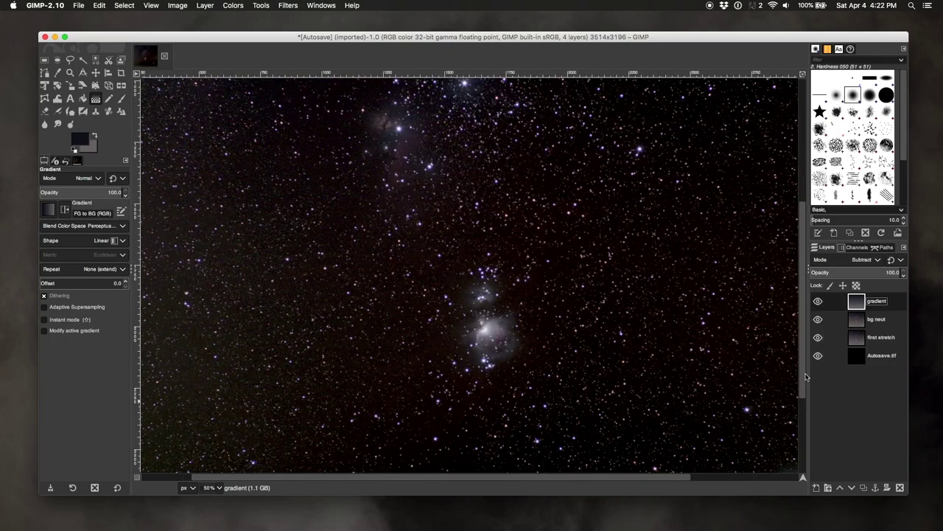
scroll(795, 411, "down", 3)
scroll(776, 314, "up", 6)
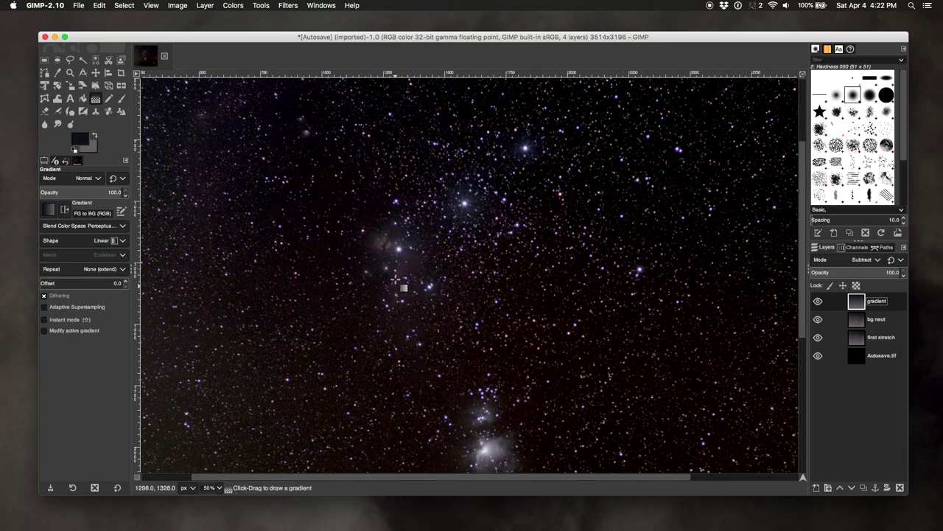
scroll(719, 376, "down", 2)
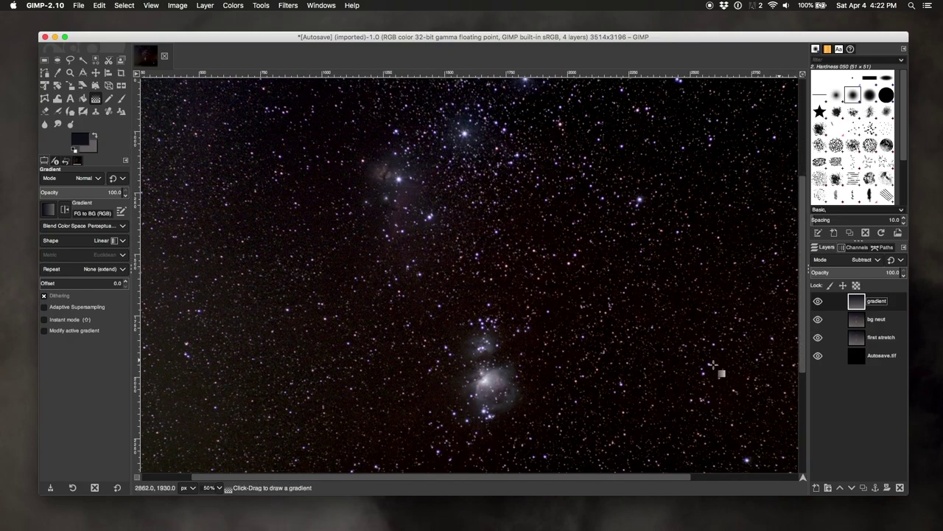
left_click_drag(534, 478, 641, 478)
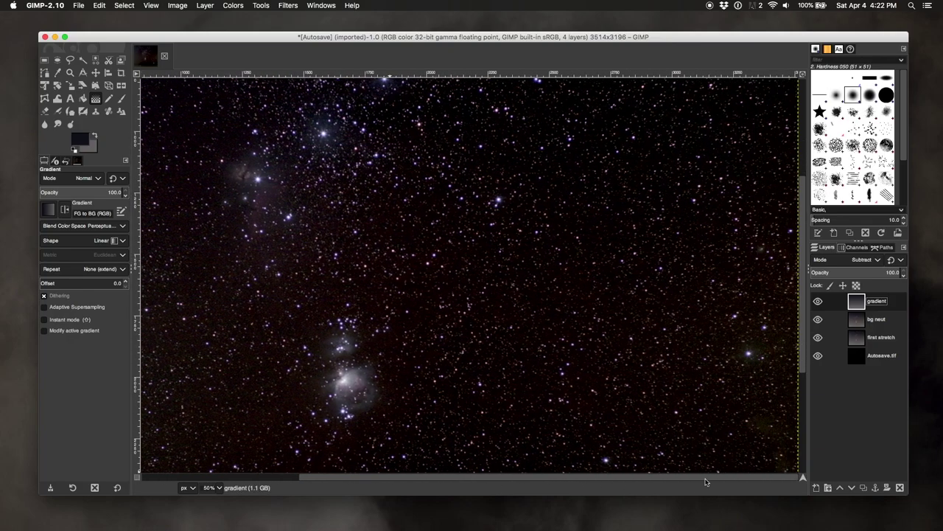
left_click_drag(803, 337, 803, 404)
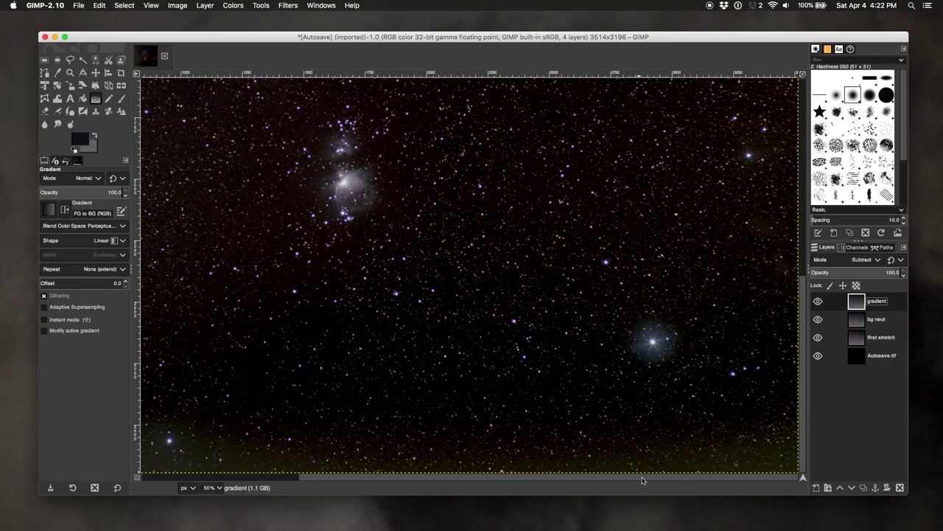
left_click_drag(641, 477, 480, 493)
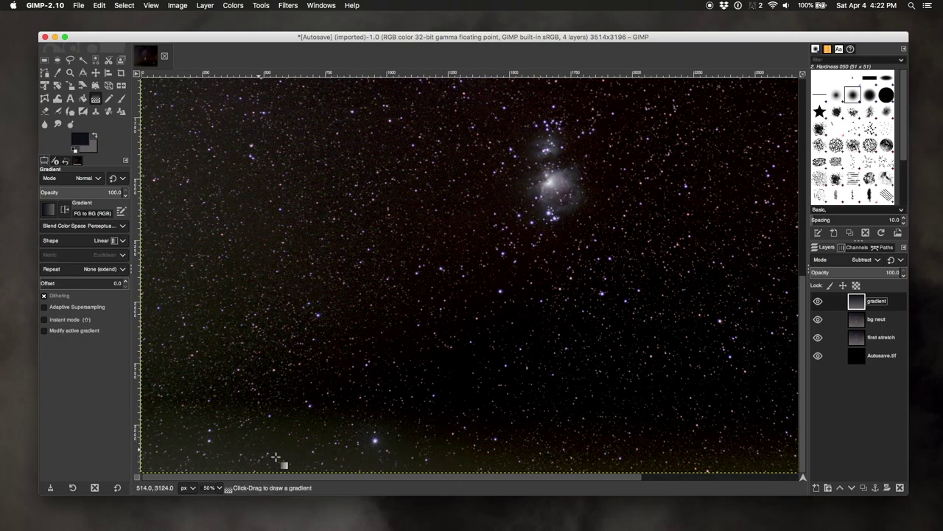
mouse_move(375, 480)
left_mouse_down()
mouse_move(591, 484)
mouse_move(375, 481)
left_mouse_up()
scroll(799, 405, "up", 5)
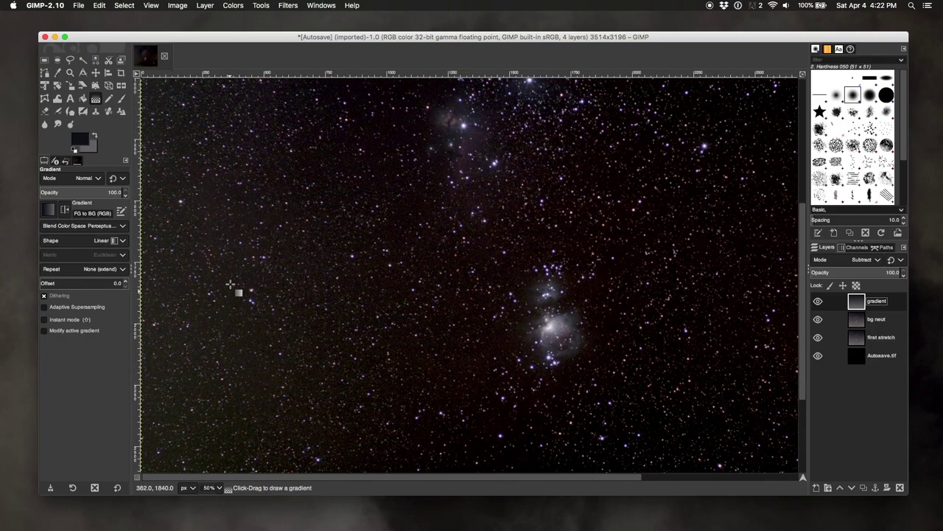
left_click_drag(801, 347, 795, 304)
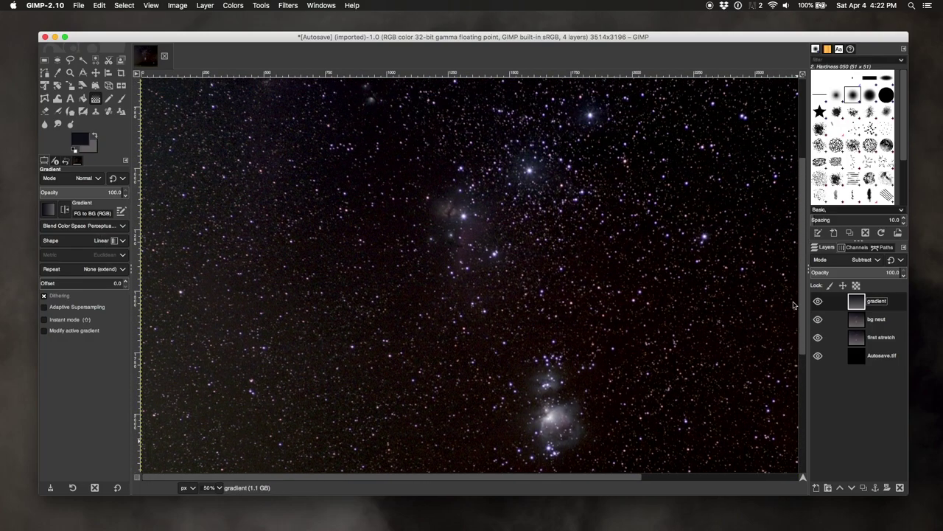
scroll(794, 304, "up", 5)
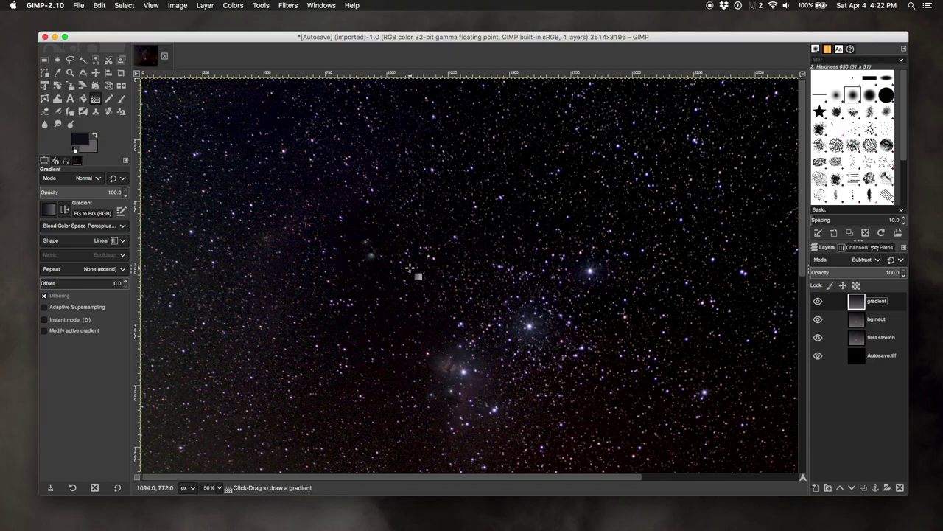
key("minus")
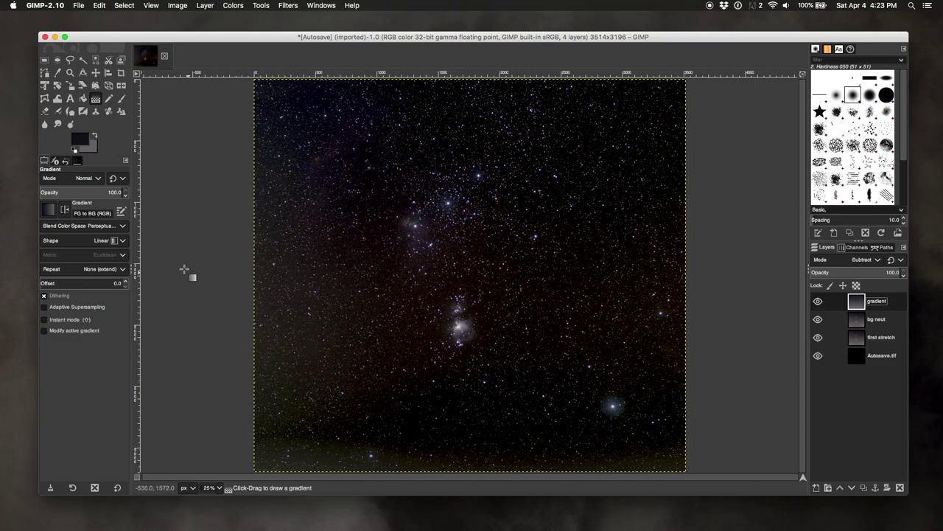
- Try cropping the image to 2752 × 2880 px at position 428, 124, and undo the crop
left_click(121, 72)
left_click_drag(307, 94, 642, 445)
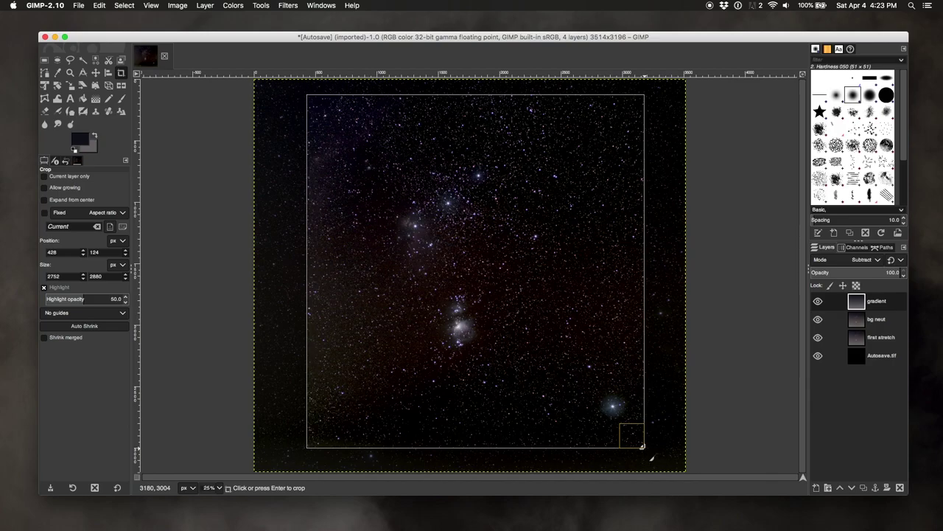
key("Return")
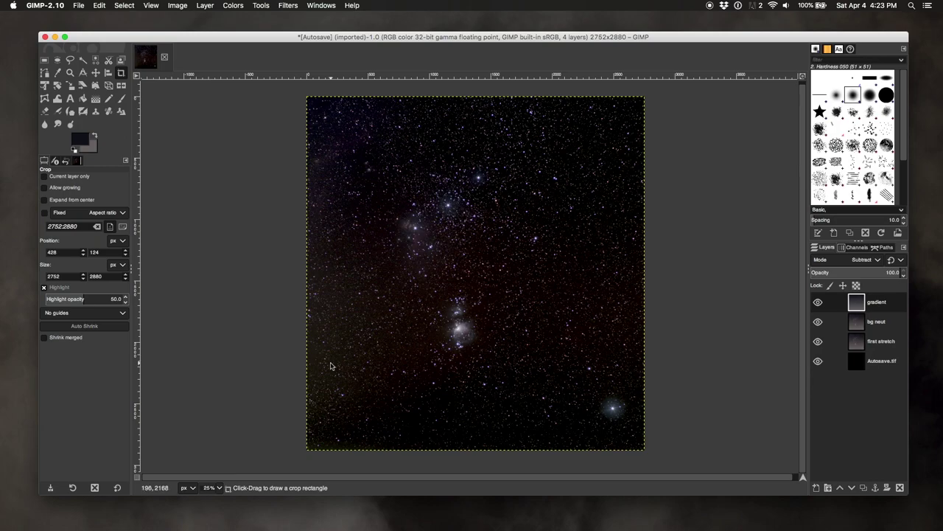
key("super+z")
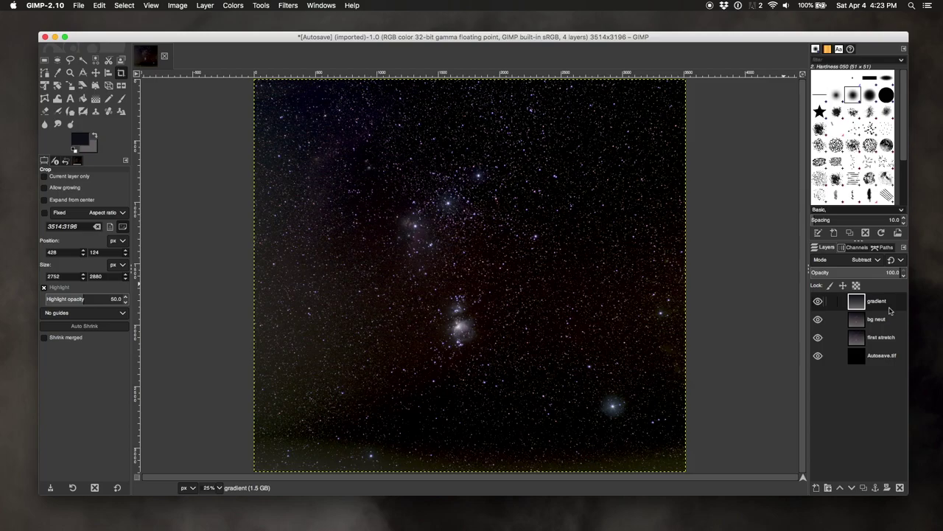
- Merge the gradient layer down into bg neut and duplicate the merged layer
left_click(204, 6)
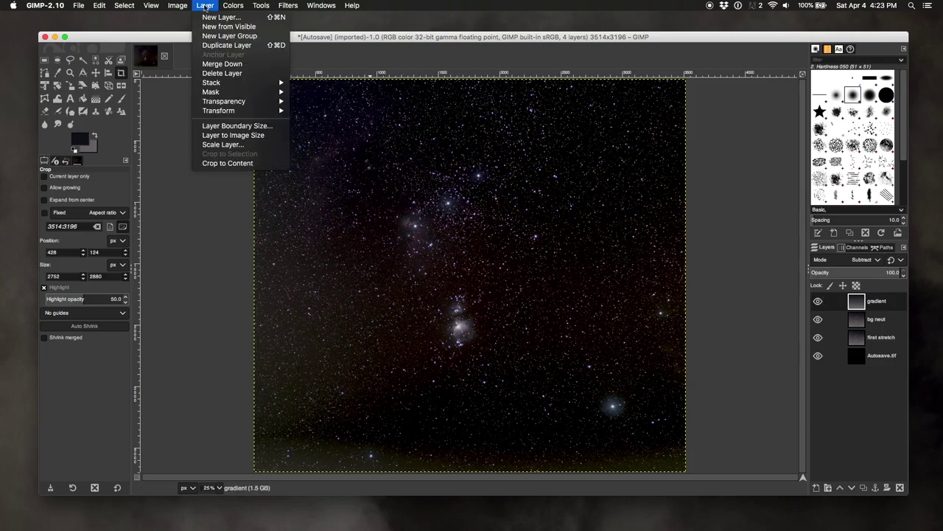
left_click(207, 65)
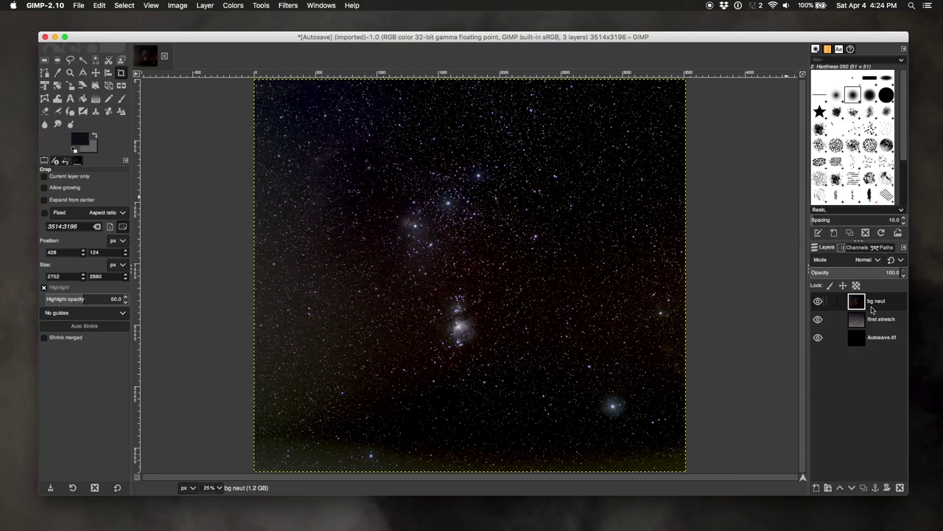
right_click(872, 310)
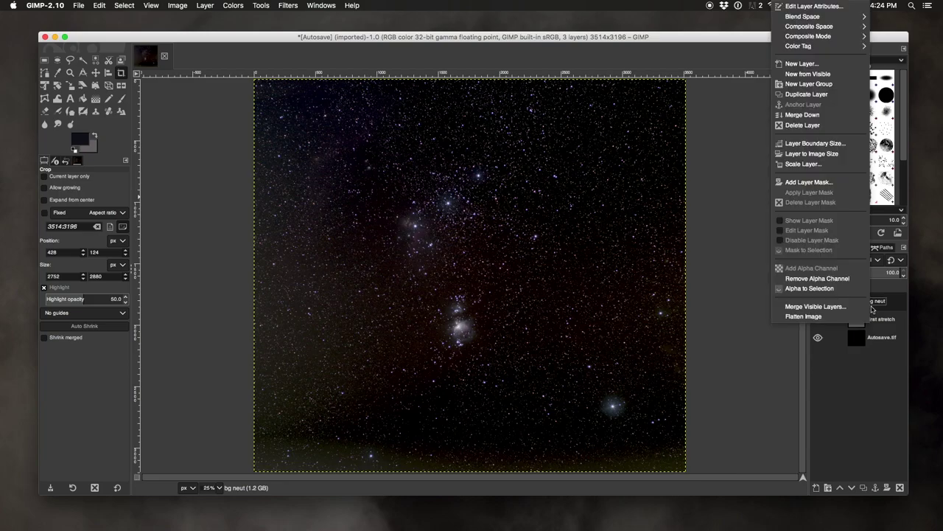
left_click(818, 95)
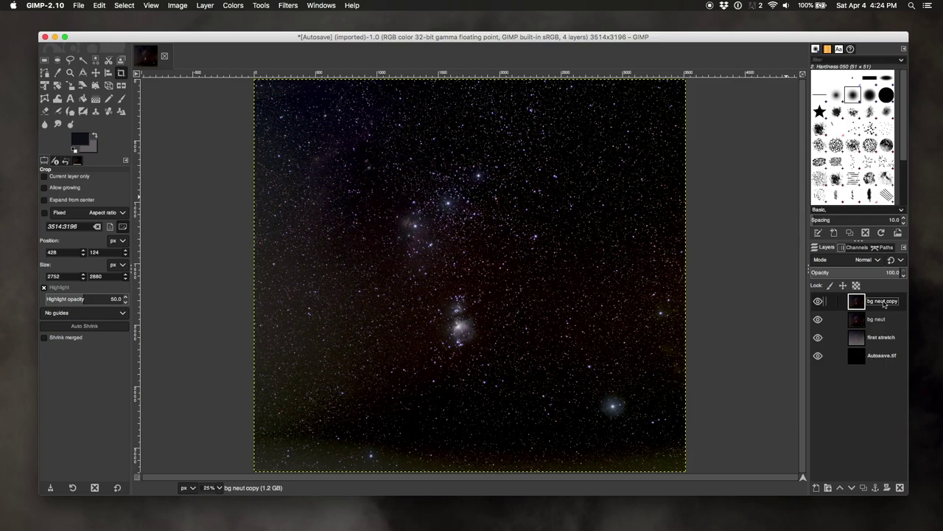
- Rename the duplicated layer as bg neut 2 and add a new transparent 3514 × 3196 px layer above it
double_click(884, 302)
key("Return")
left_click_drag(887, 301, 899, 301)
type("2")
key("Return")
left_click(817, 488)
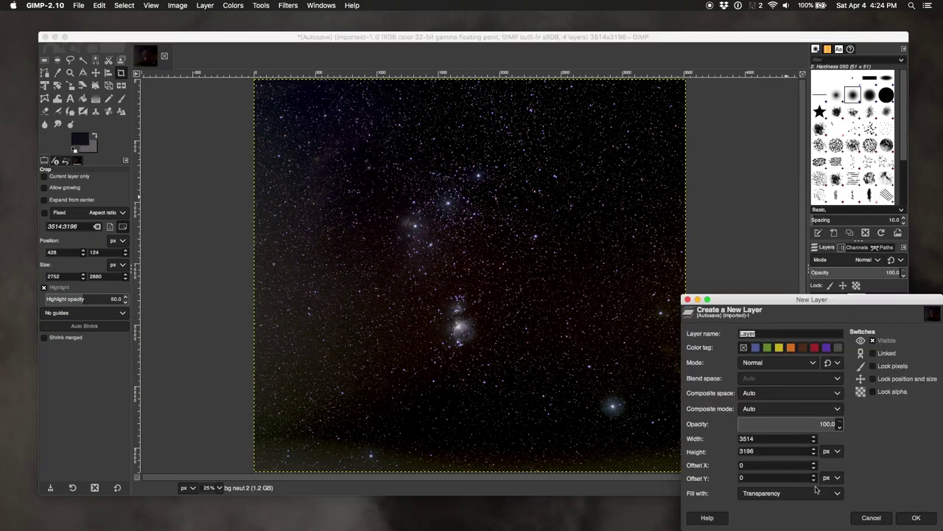
left_click(914, 518)
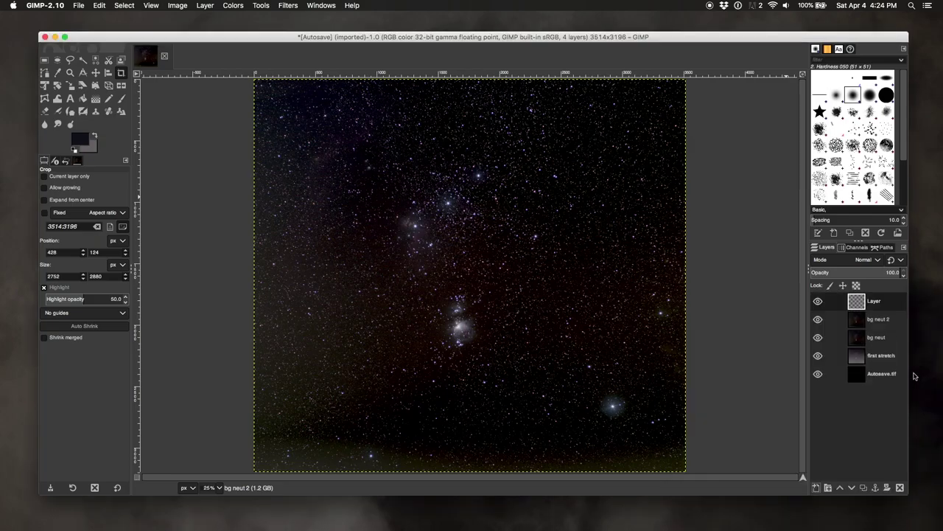
- With bg neut 2 active, sample background and foreground colors from the dark sky below and left of the Orion nebula
left_click(898, 324)
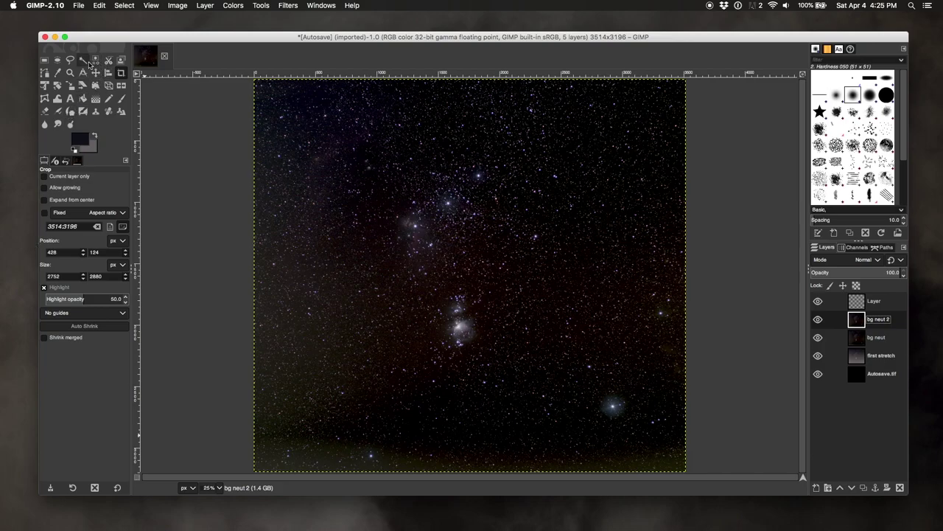
left_click(57, 72)
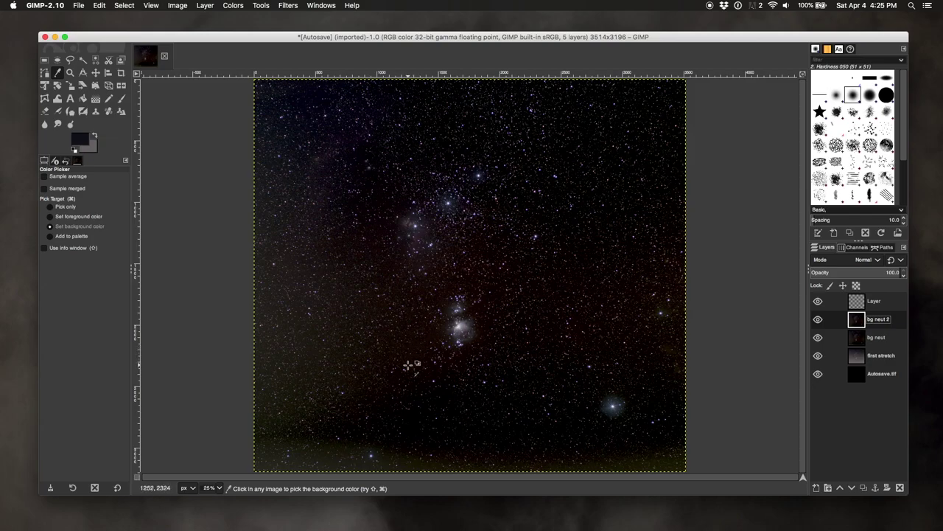
left_click(409, 365)
left_click(77, 216)
left_click(401, 373)
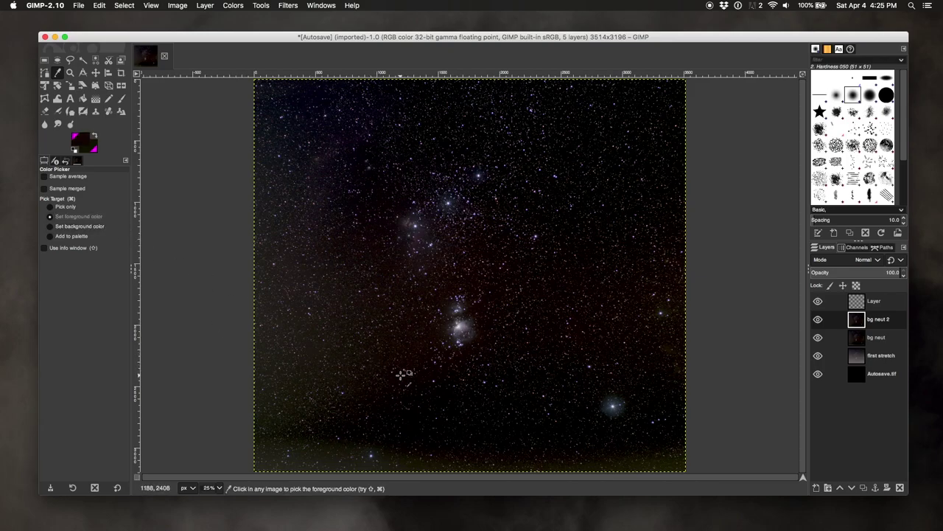
left_click(413, 375)
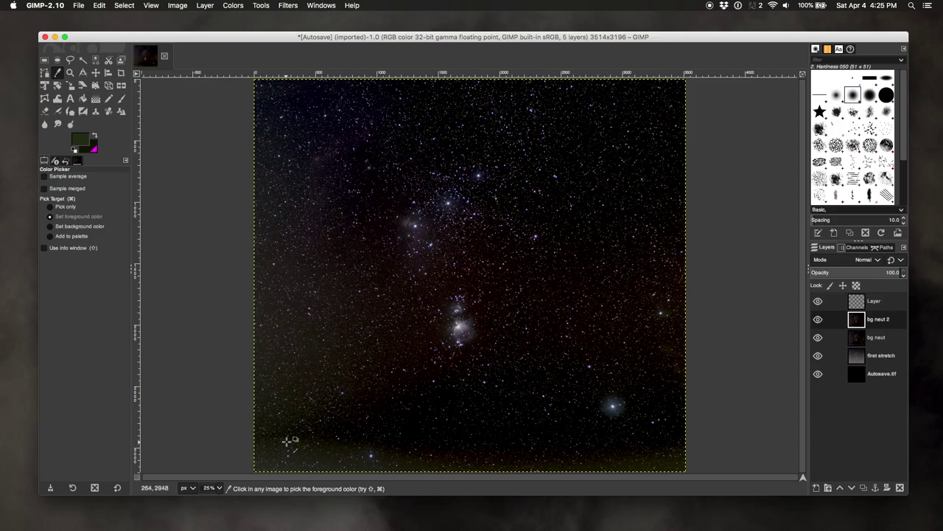
- From bg neut 2, sample the background color at the image's lower-left corner and the foreground color from the dark sky right of Orion's Belt
left_click(74, 226)
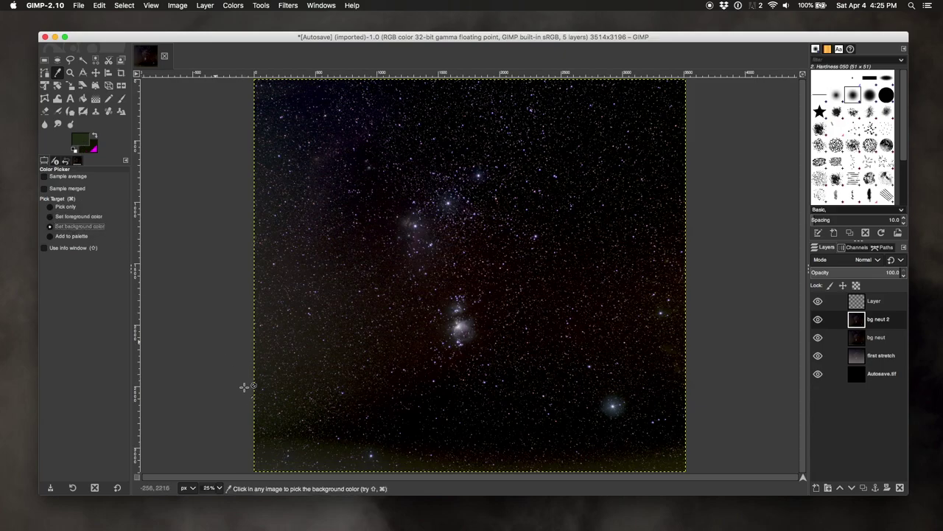
left_click(262, 467)
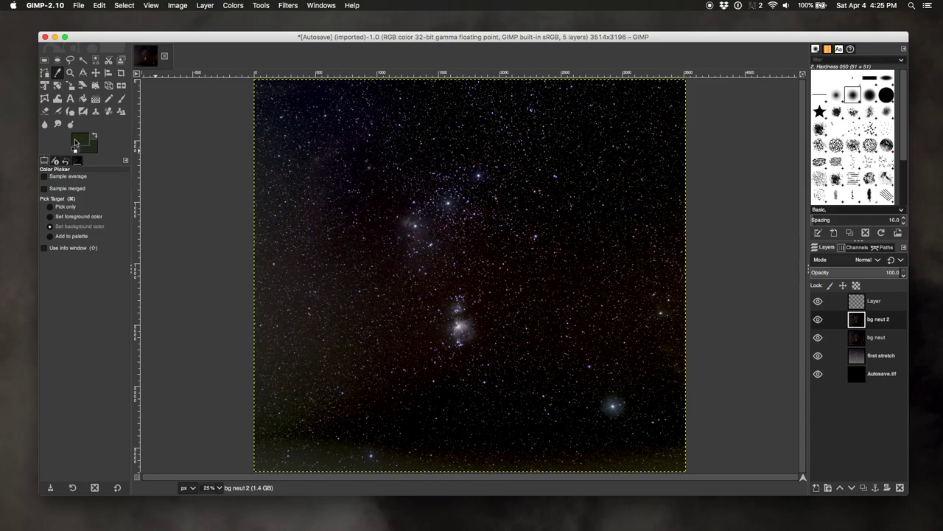
left_click(74, 216)
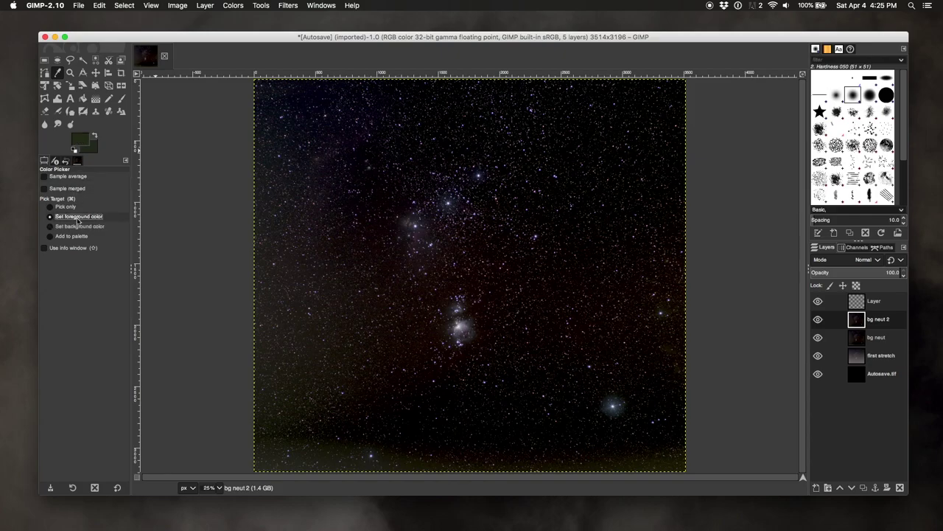
left_click(550, 218)
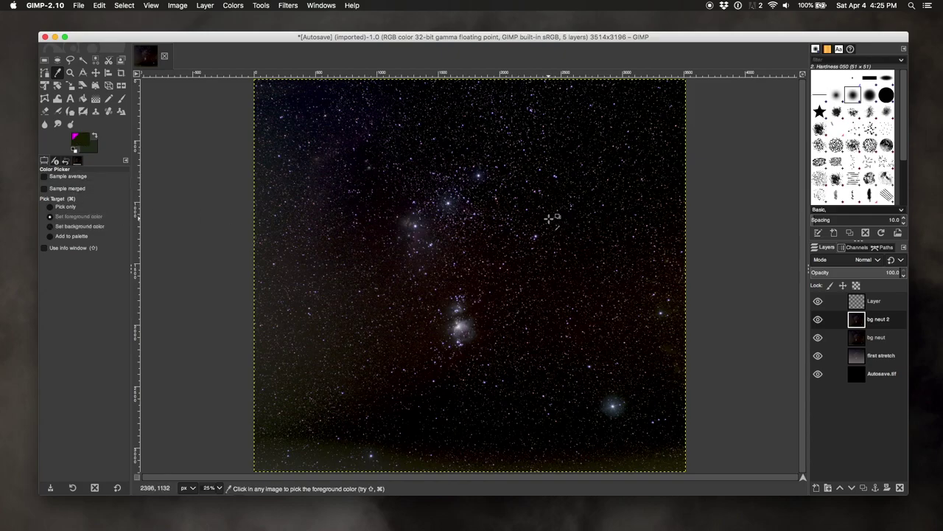
left_click(550, 218)
left_click_drag(574, 224, 606, 218)
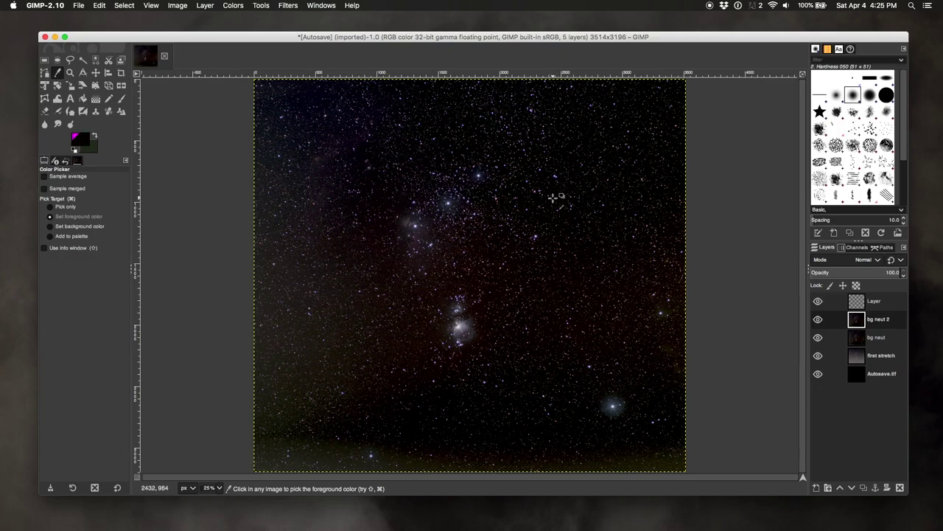
left_click(585, 207)
left_click(597, 207)
left_click(607, 208)
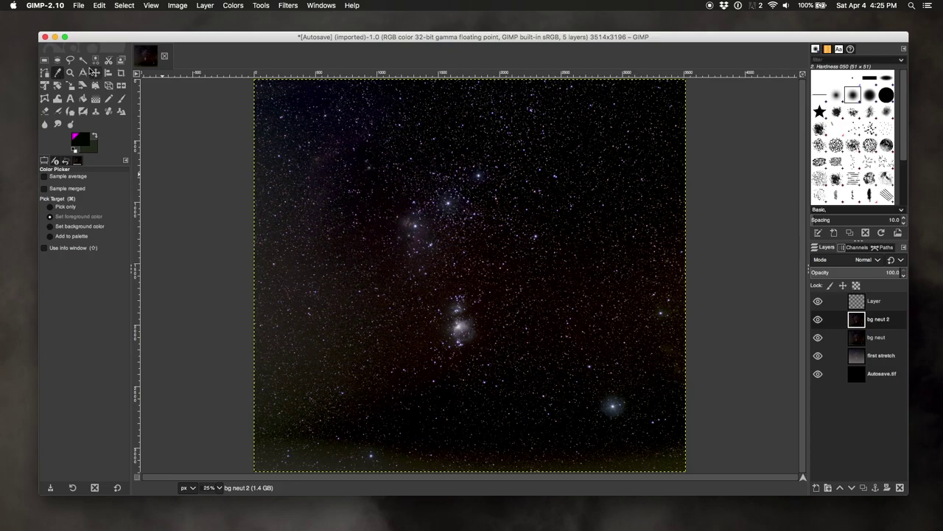
- On the empty top layer, draw a linear gradient from the image center to the lower-left corner and set the layer mode to Subtract
left_click(95, 101)
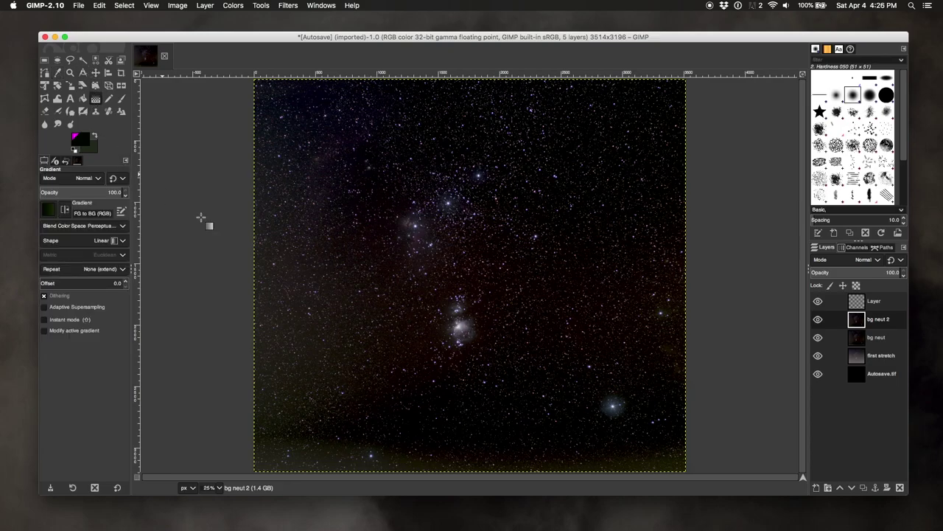
left_click(878, 300)
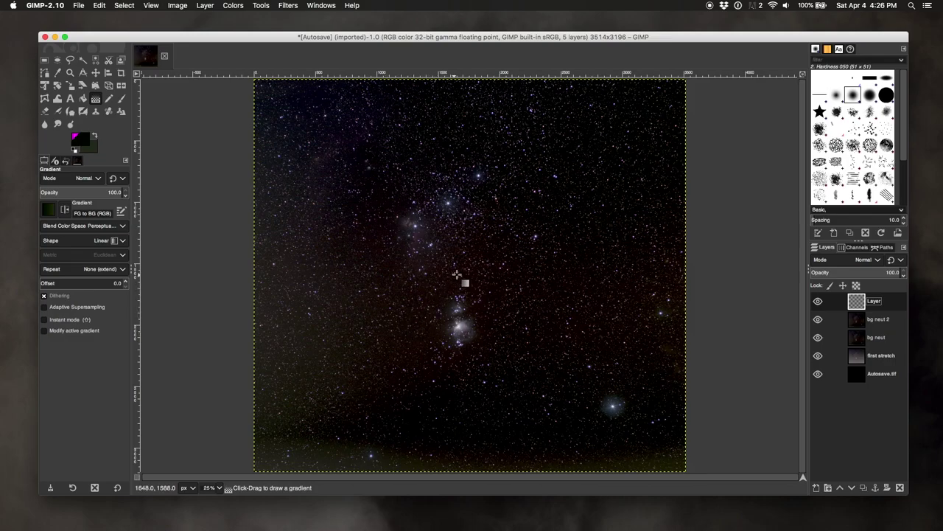
left_click_drag(456, 275, 257, 472)
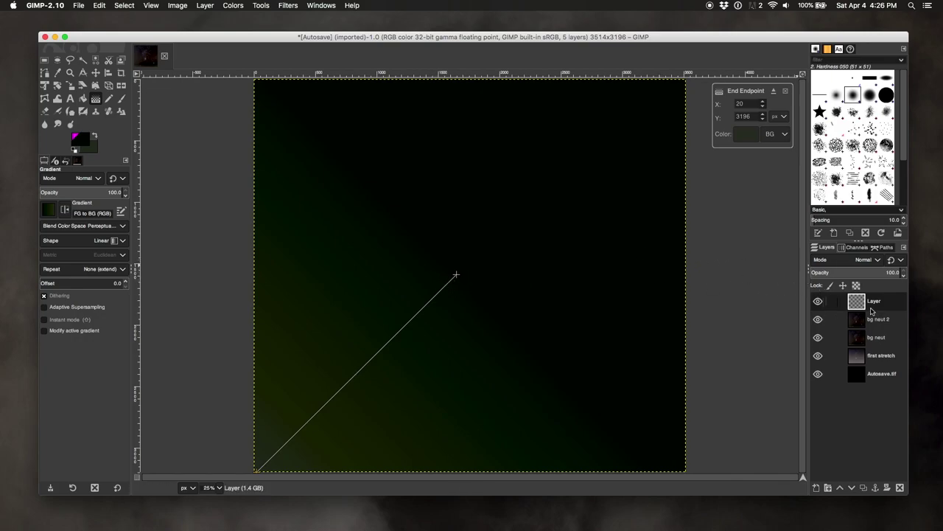
key("Return")
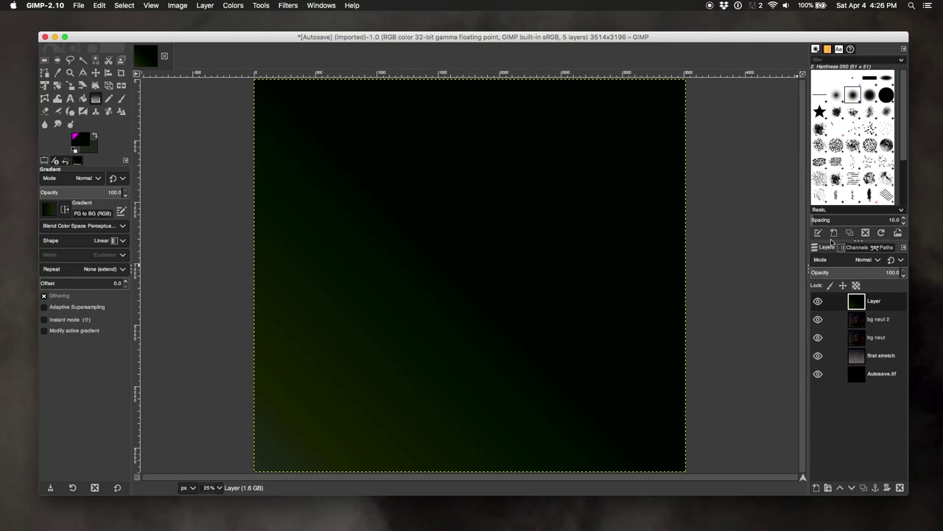
left_click(875, 260)
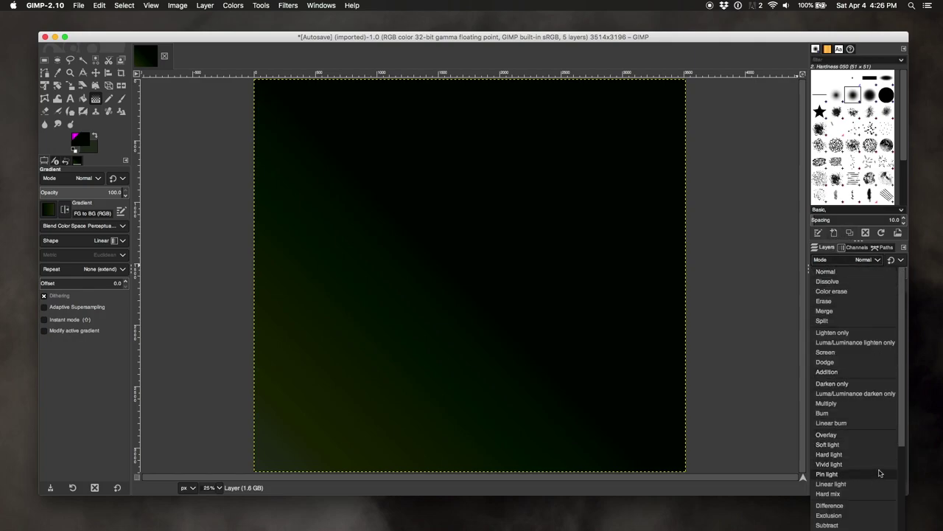
left_click(866, 525)
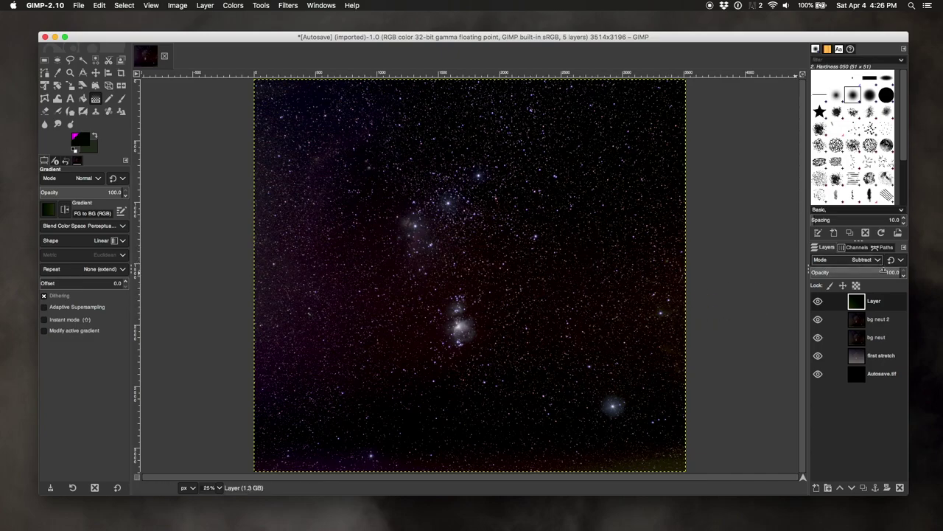
- Rename the gradient layer as corner and lower its opacity to 65
left_click(904, 276)
left_click(903, 276)
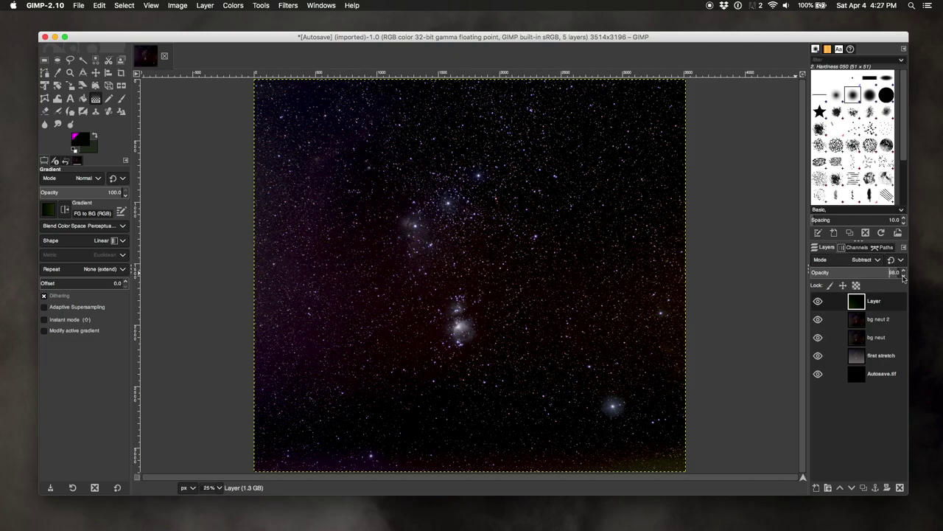
left_click(904, 276)
left_click(904, 276)
left_click(904, 276)
double_click(874, 301)
type("Lqome")
key("Delete")
left_click(905, 275)
left_click(905, 276)
left_click(905, 275)
left_click(905, 275)
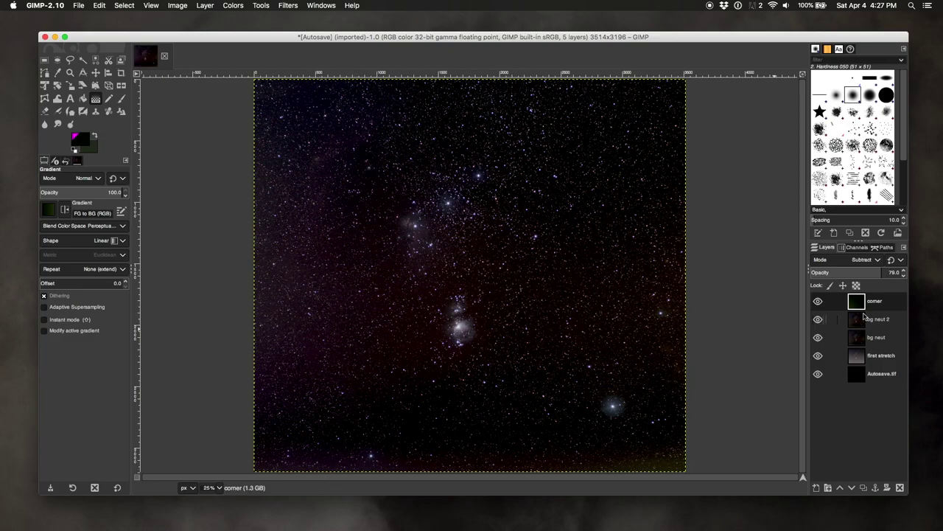
left_click(905, 276)
scroll(905, 276, "down", 5)
scroll(905, 278, "down", 3)
- Merge the corner layer down into bg neut 2 and compare the image with bg neut 2 hidden and shown
left_click(205, 6)
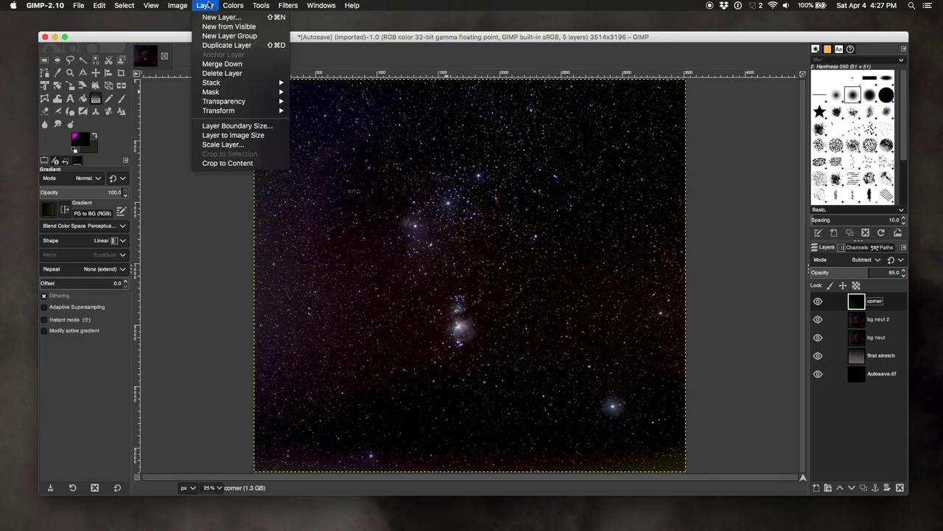
left_click(220, 64)
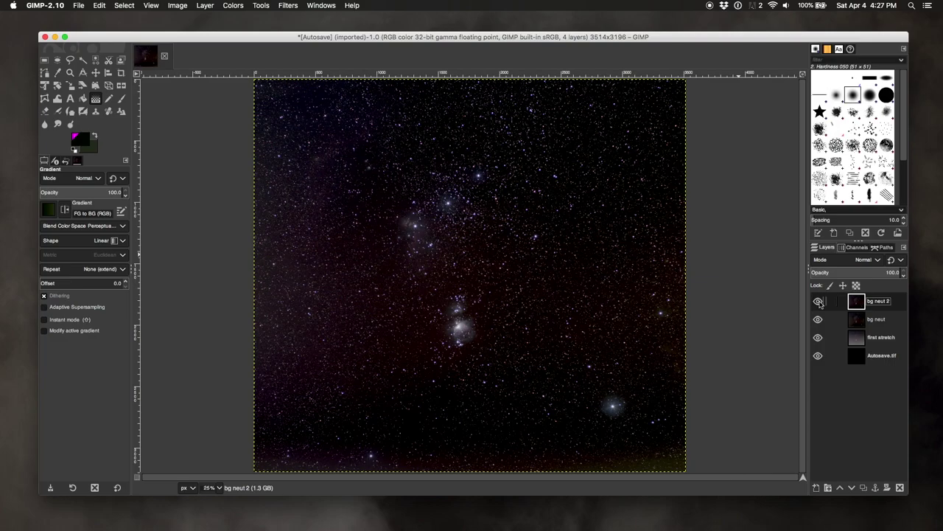
left_click(818, 301)
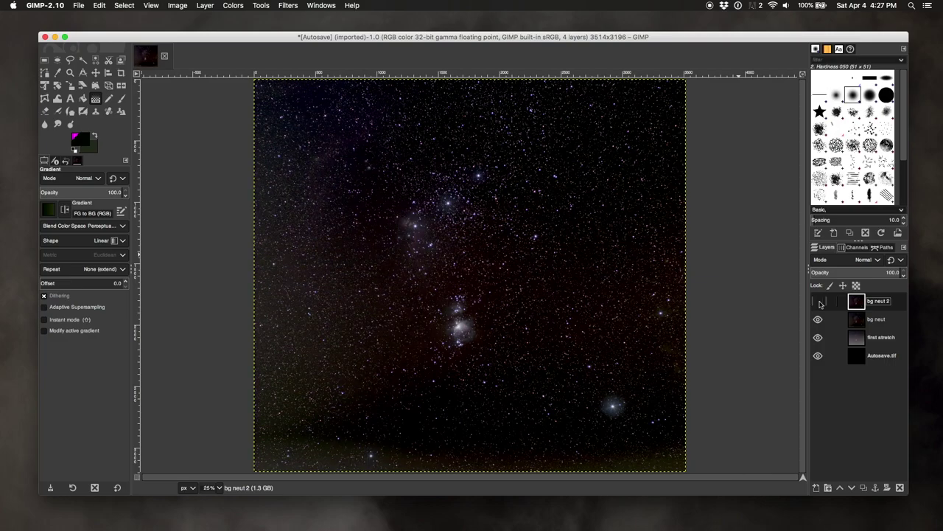
left_click(818, 301)
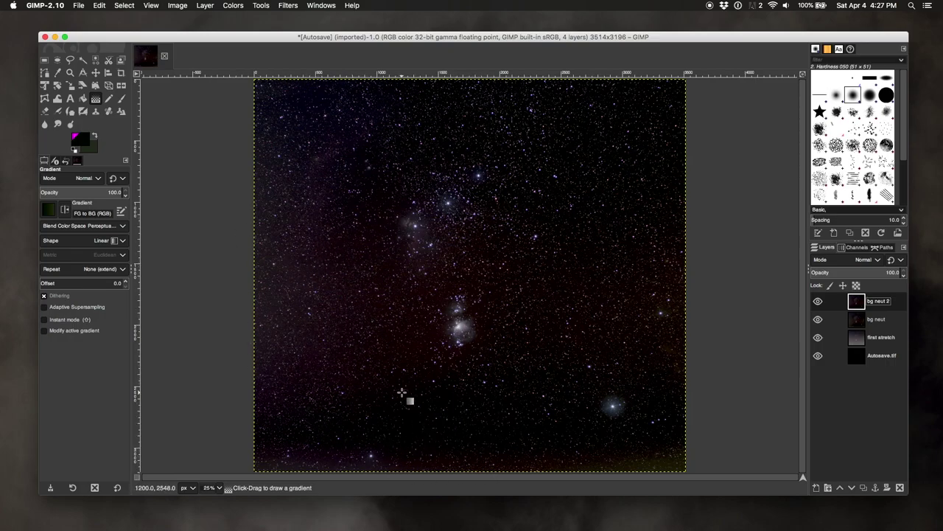
left_click(817, 302)
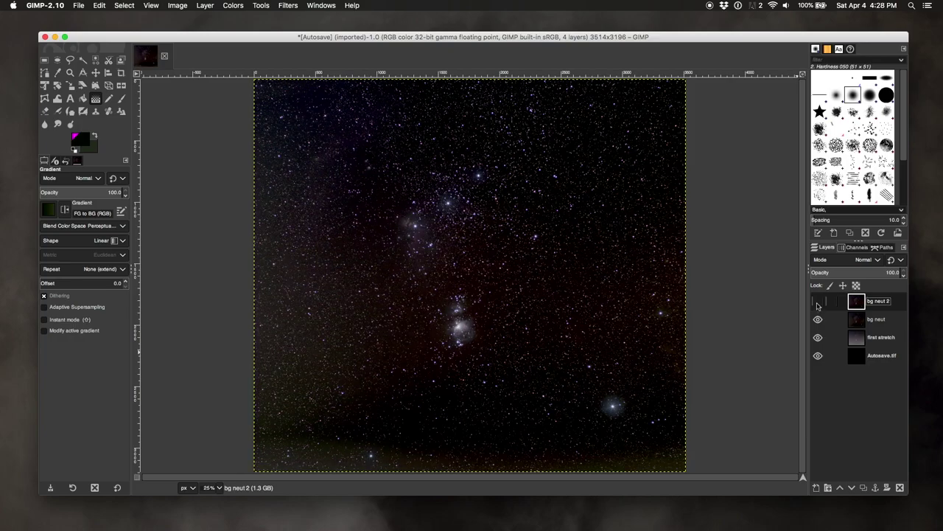
left_click(817, 303)
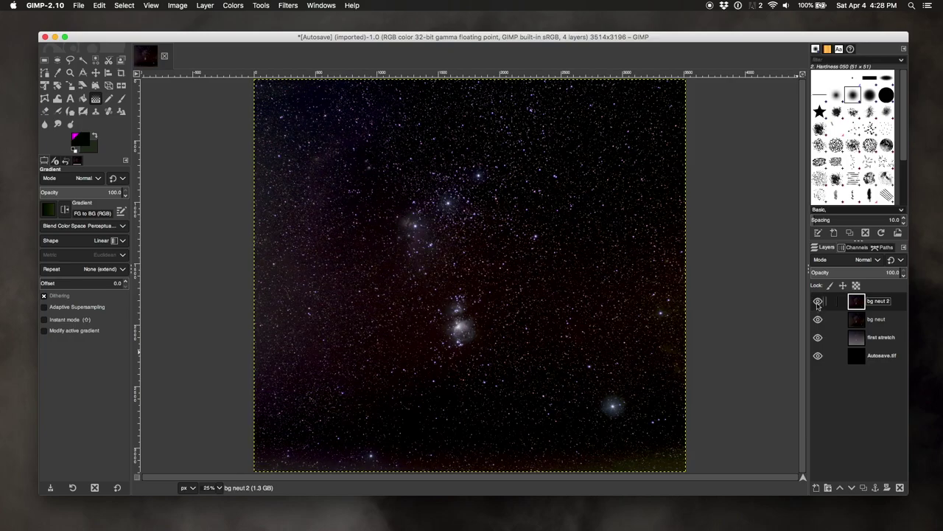
left_click(817, 302)
left_click(817, 302)
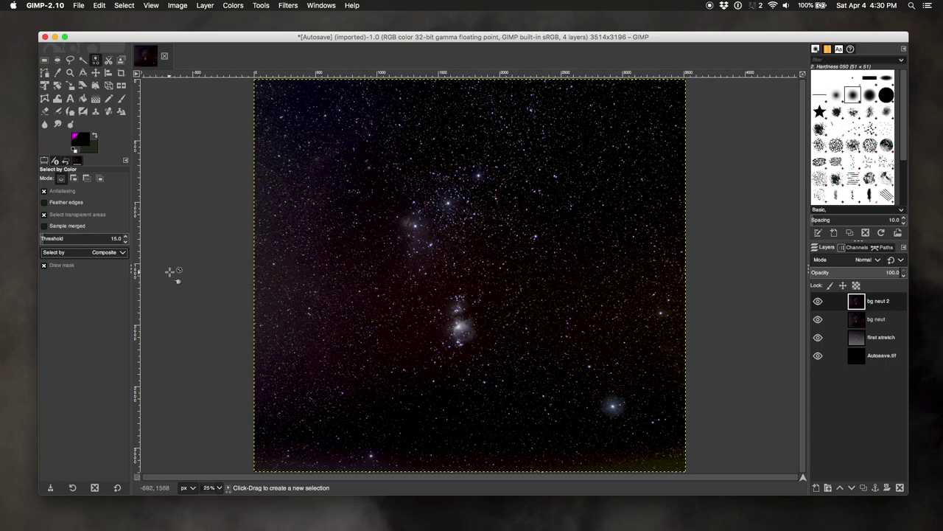
- Duplicate bg neut 2 and rename the copy as saturation
right_click(892, 309)
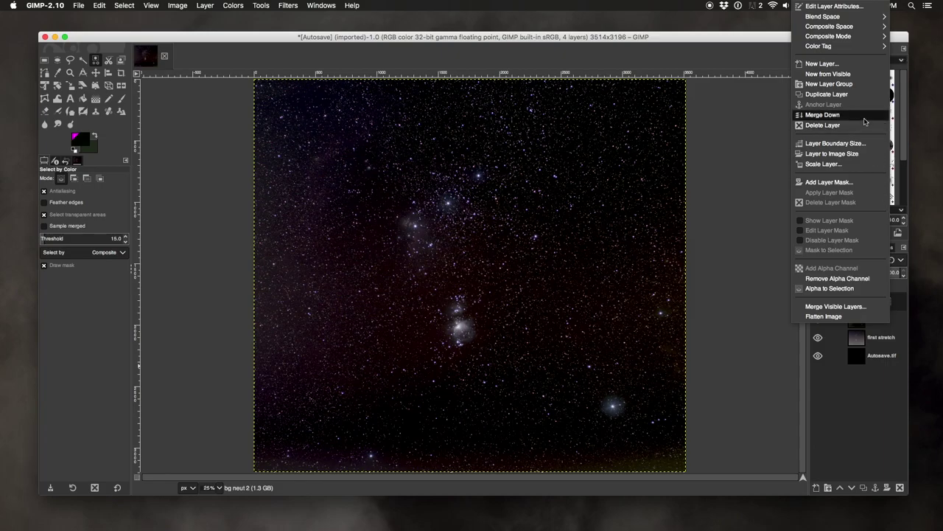
left_click(855, 94)
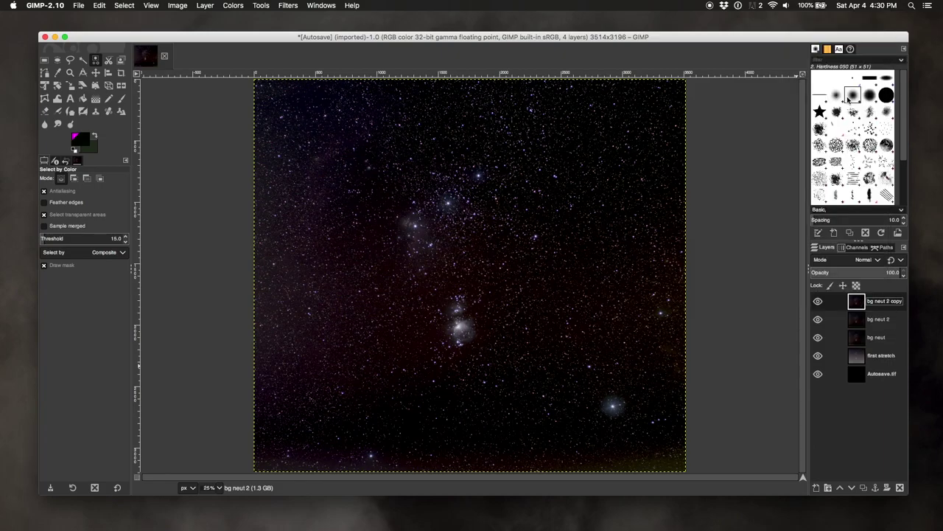
double_click(887, 301)
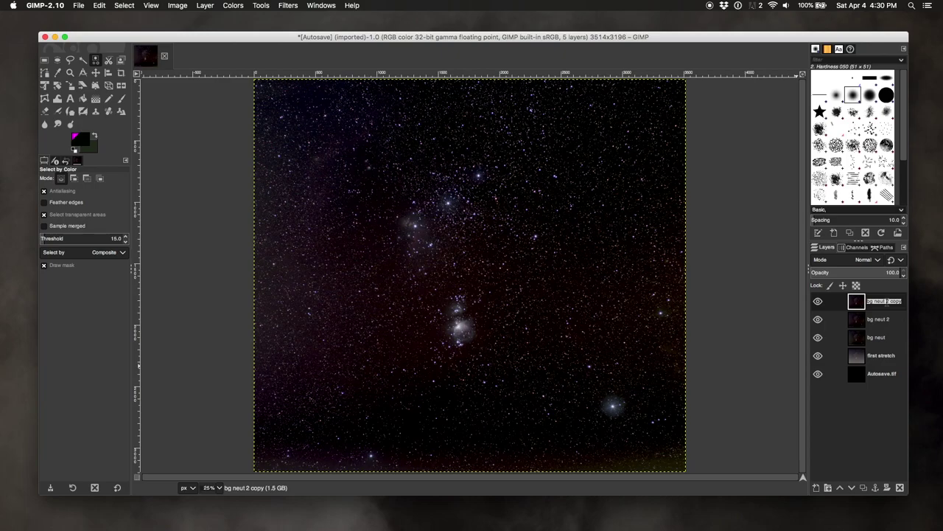
type("saturation")
key("Return")
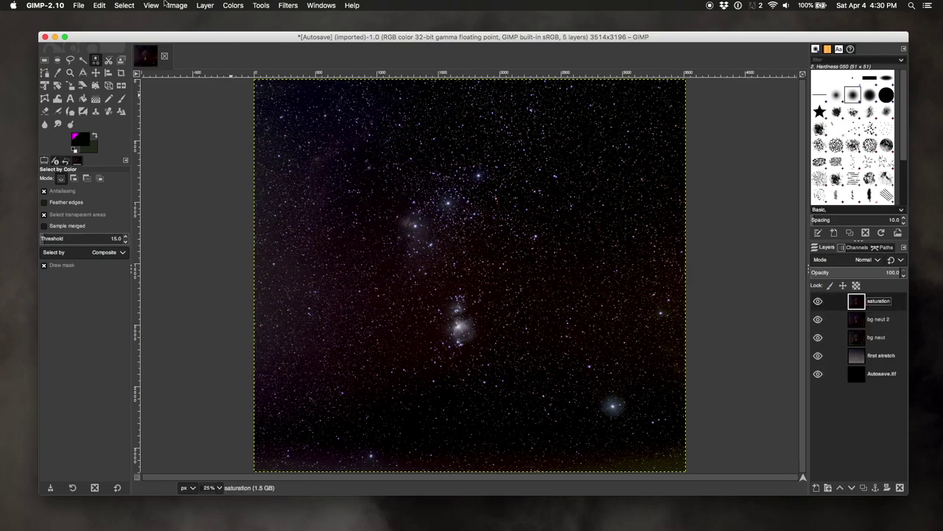
- Set up Select by Color with feathered edges at radius 1.0 and selection by LCh Lightness
left_click(126, 6)
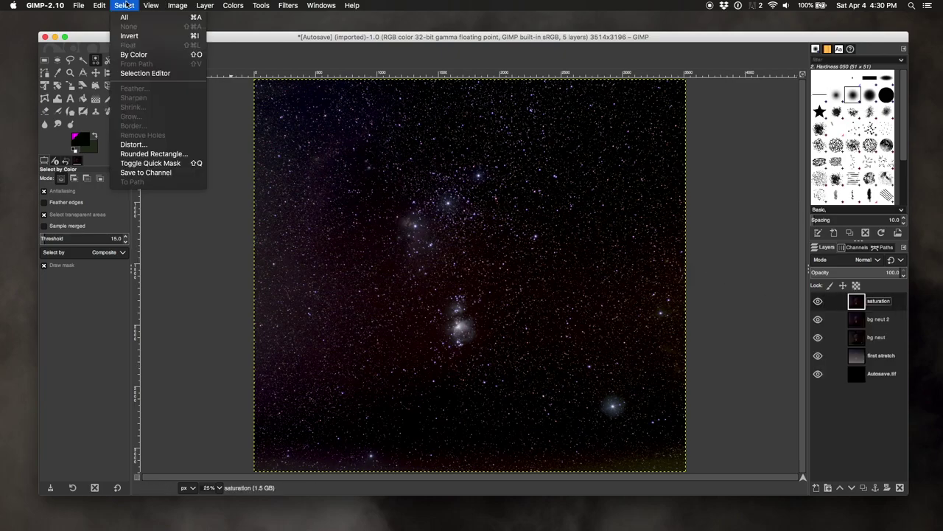
left_click(135, 55)
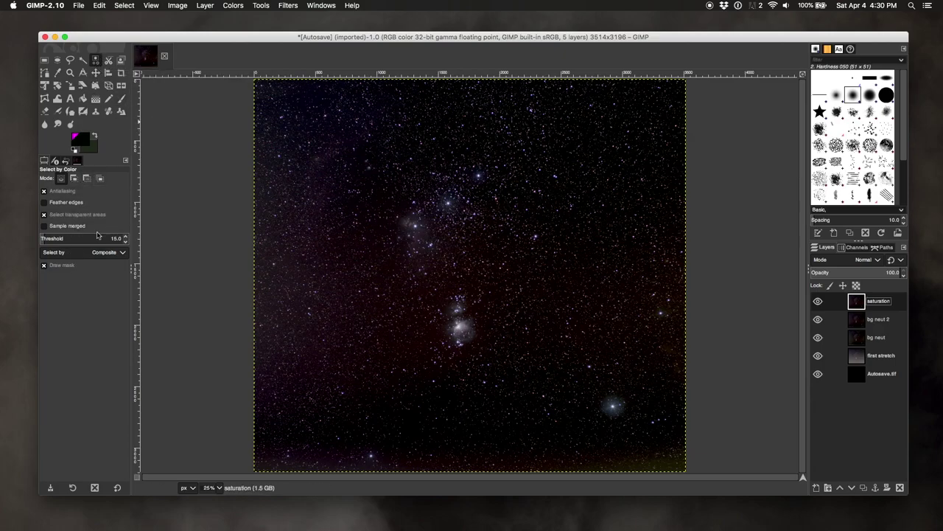
left_click(44, 202)
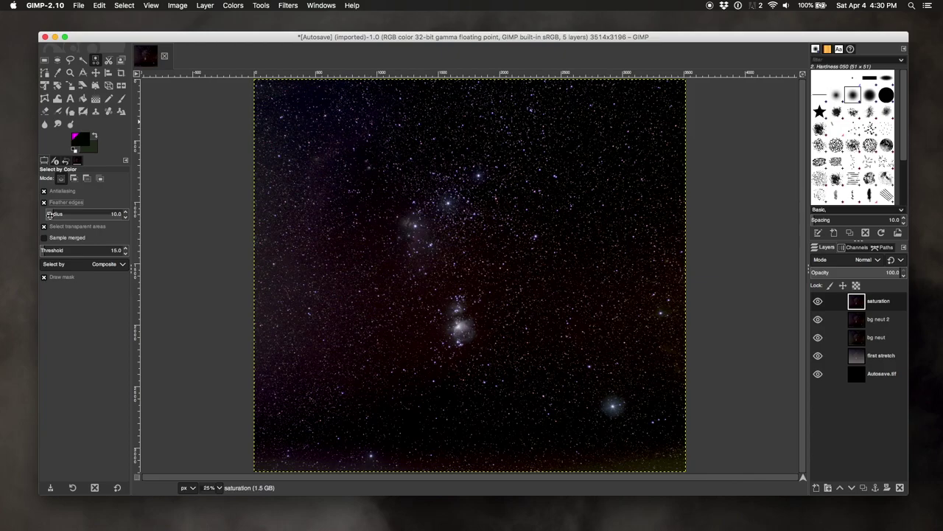
left_click(47, 214)
left_click_drag(47, 214, 45, 214)
left_click_drag(43, 213, 49, 214)
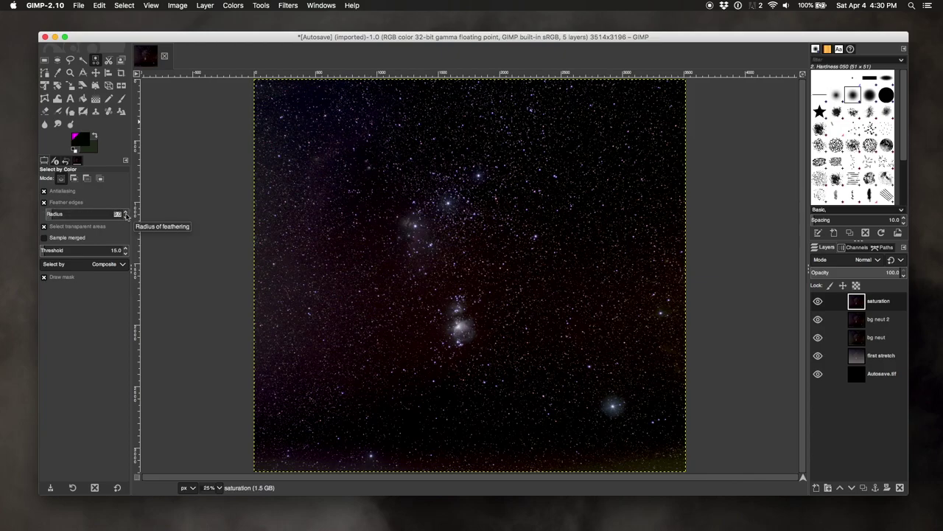
type("1")
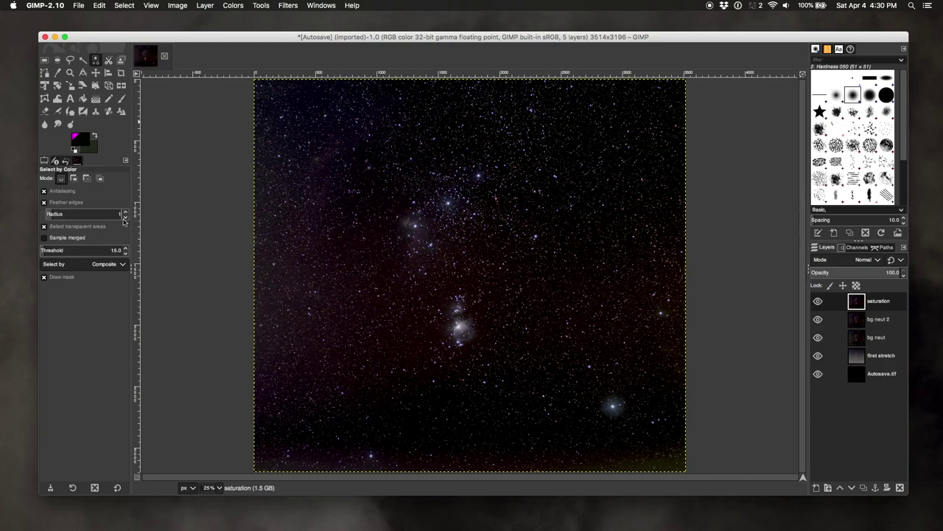
left_click(77, 267)
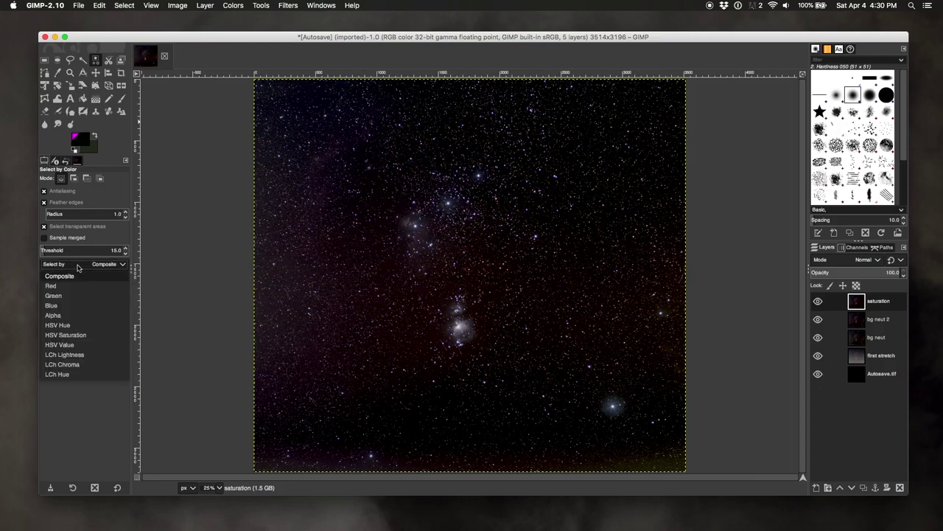
left_click(64, 354)
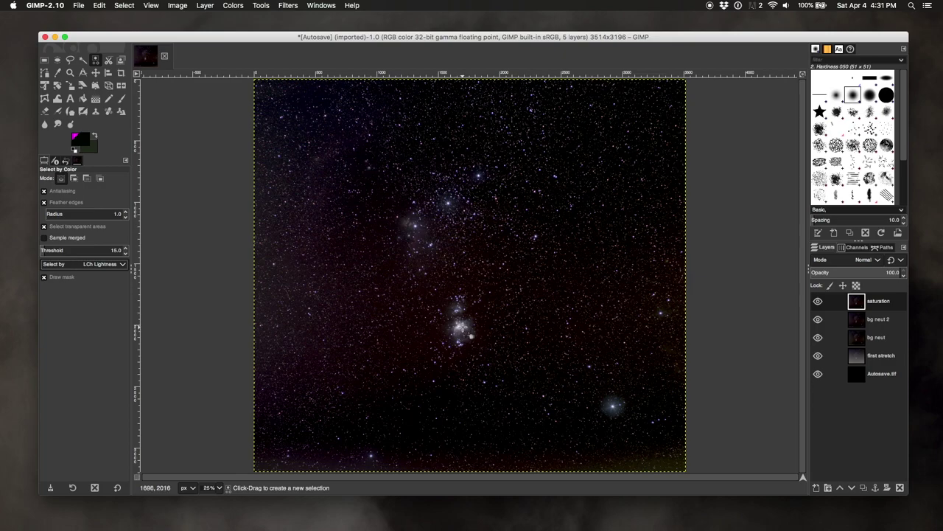
- Select the bright stars and nebulae by sampling the Orion Nebula area with the threshold raised to 80.6, and check the selection up close
left_click_drag(469, 335, 469, 335)
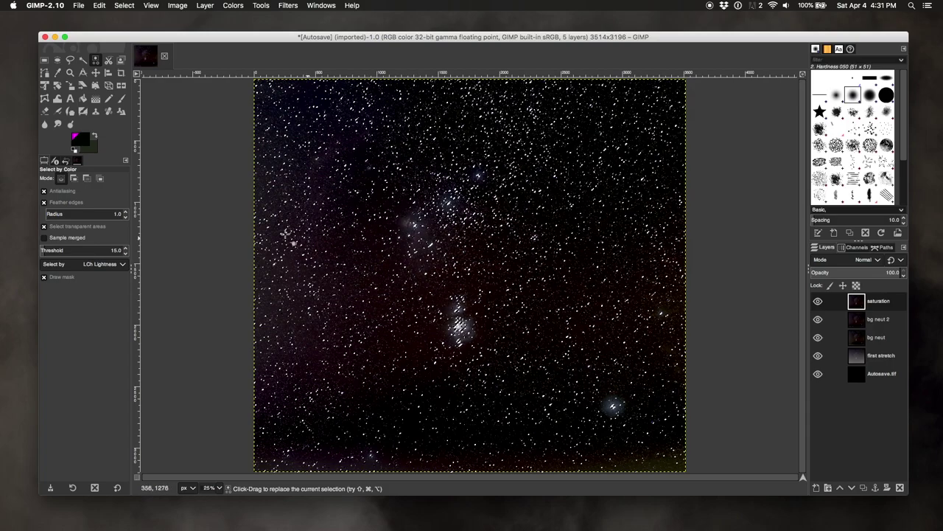
left_click_drag(53, 251, 151, 252)
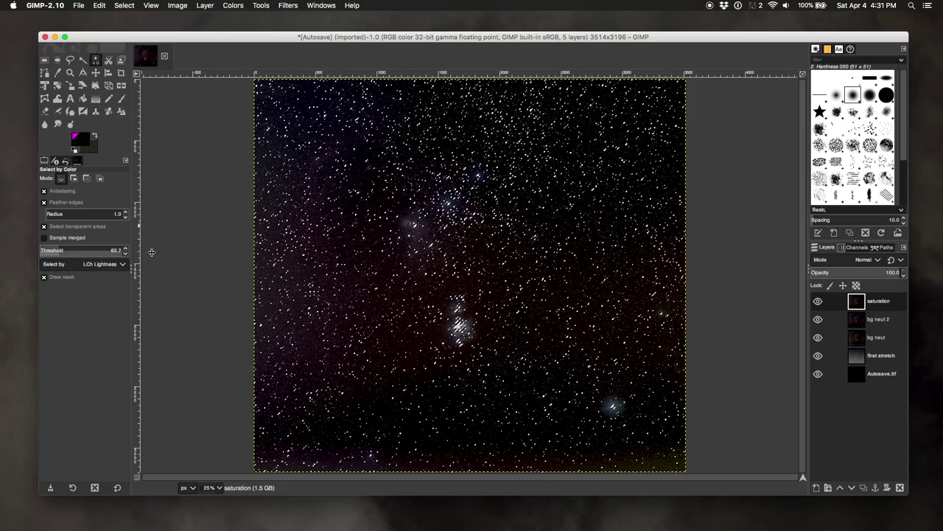
left_click_drag(63, 252, 115, 251)
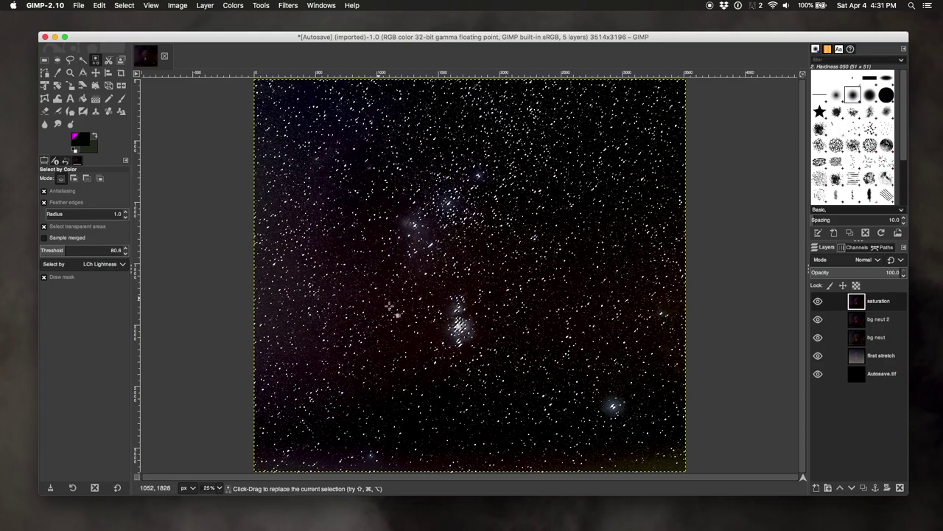
left_click_drag(458, 320, 463, 326)
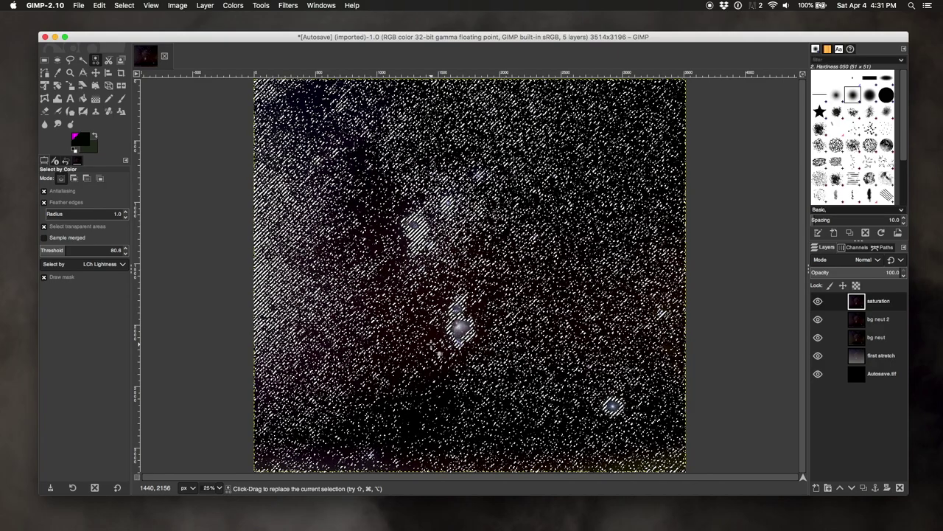
key("plus")
key("plus")
key("plus")
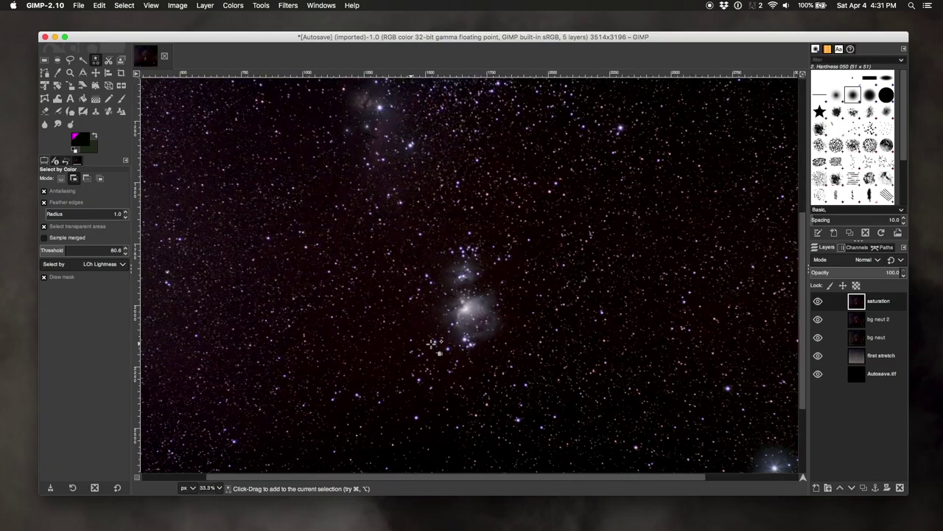
key("plus")
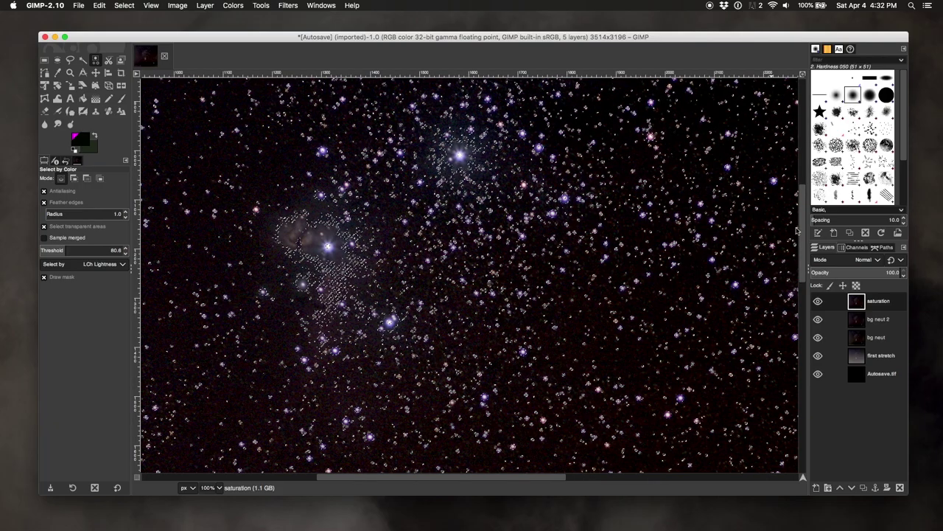
scroll(781, 236, "up", 1)
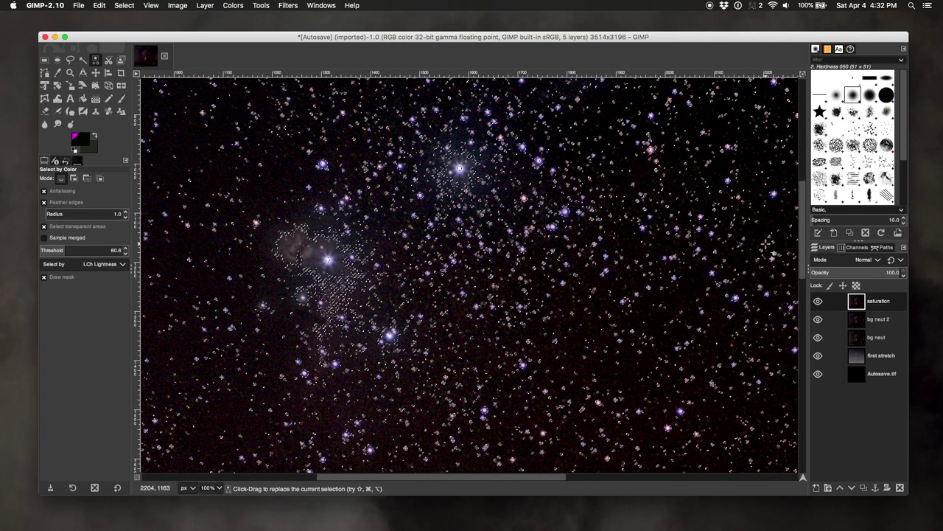
scroll(766, 243, "down", 4)
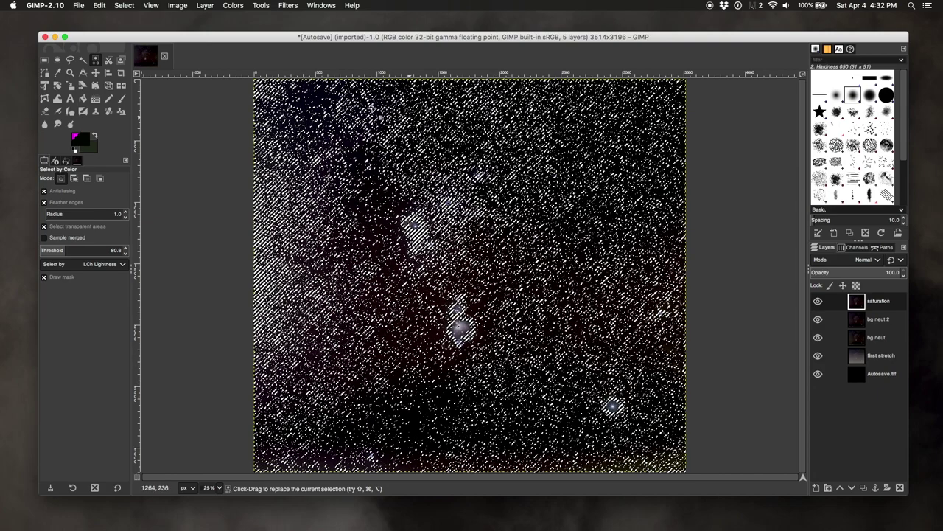
- Open the Saturation adjustment for the selected areas of the saturation layer and raise its scale to 1.435, checking the effect on the Orion Nebula
left_click(233, 6)
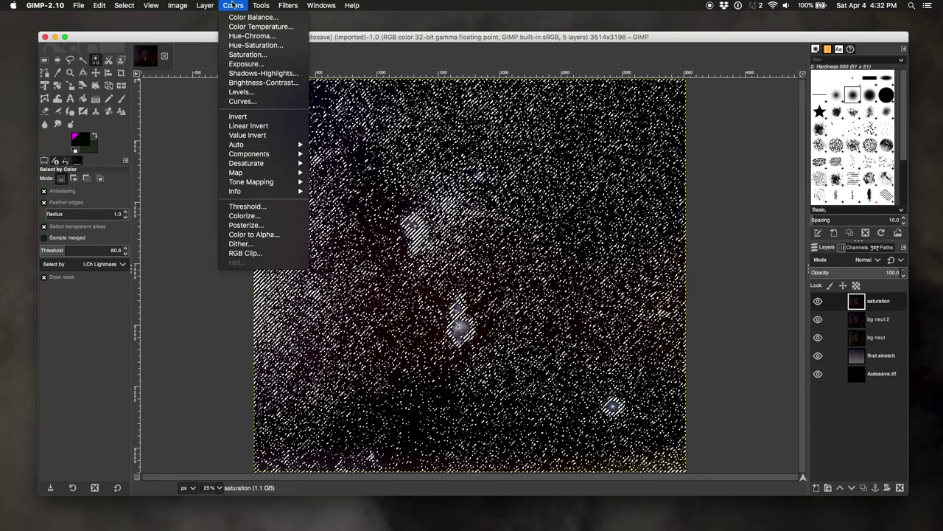
left_click(240, 55)
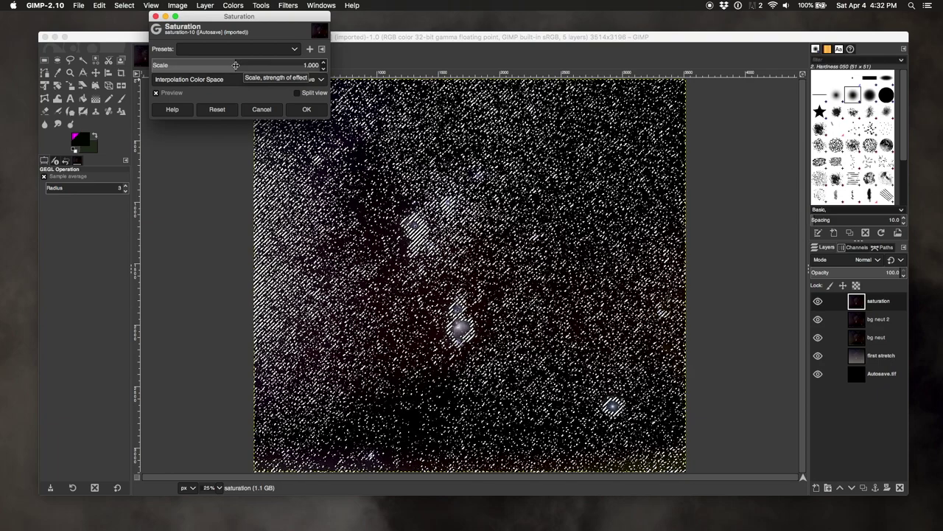
left_click_drag(235, 65, 281, 65)
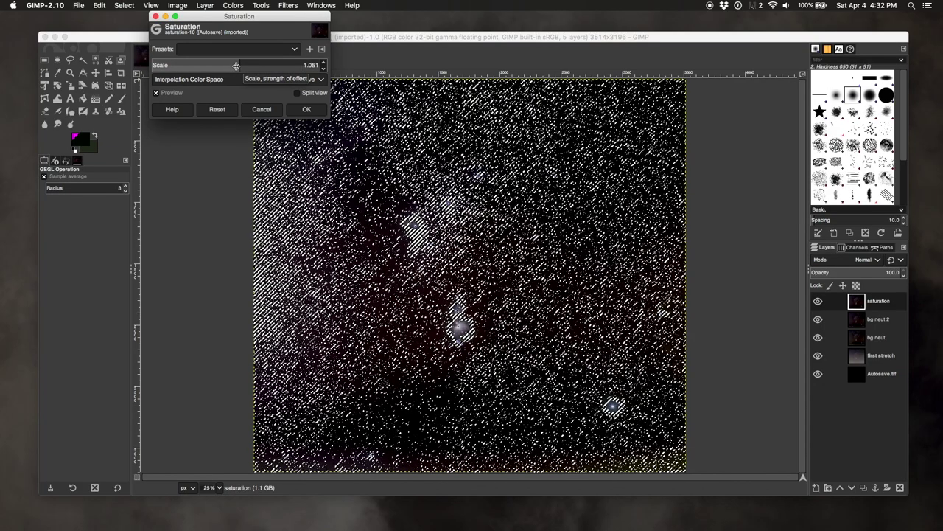
left_click_drag(235, 65, 269, 65)
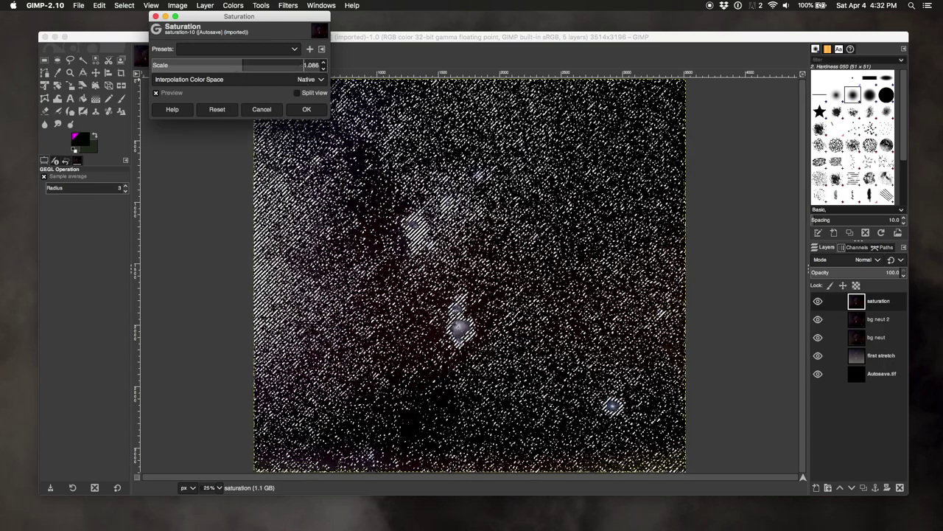
left_click(464, 45)
scroll(474, 303, "up", 1)
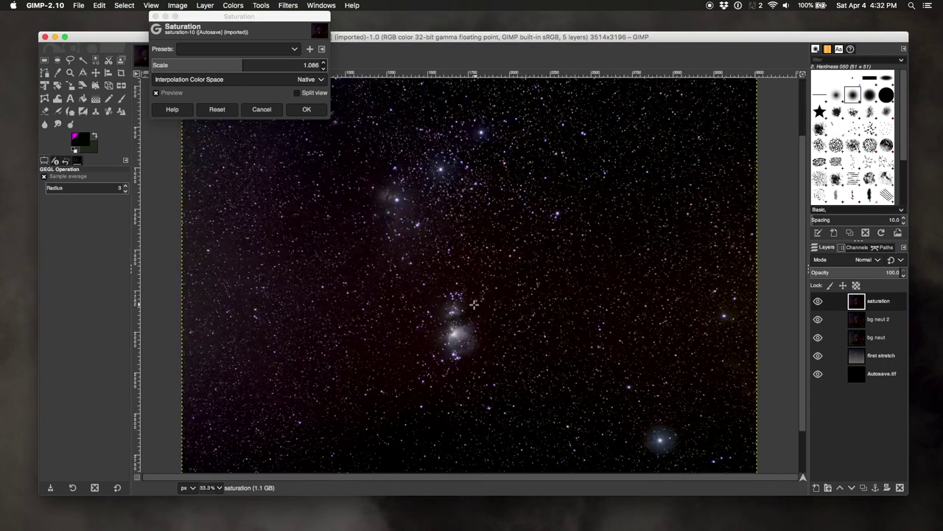
scroll(474, 303, "up", 4)
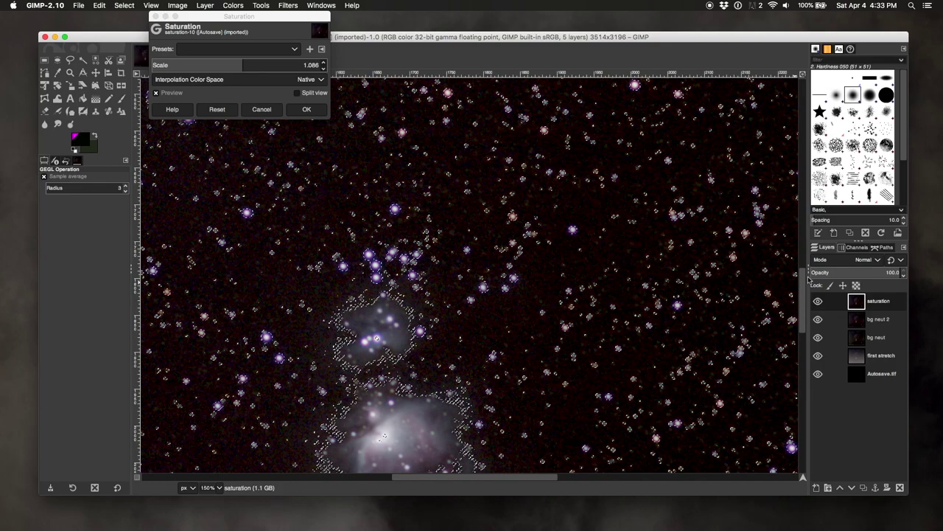
left_click_drag(805, 284, 800, 322)
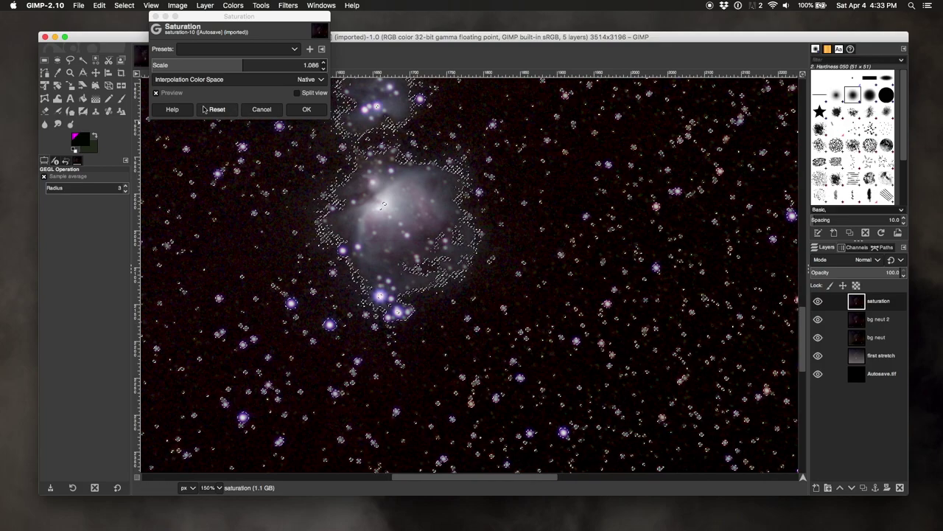
left_click(157, 94)
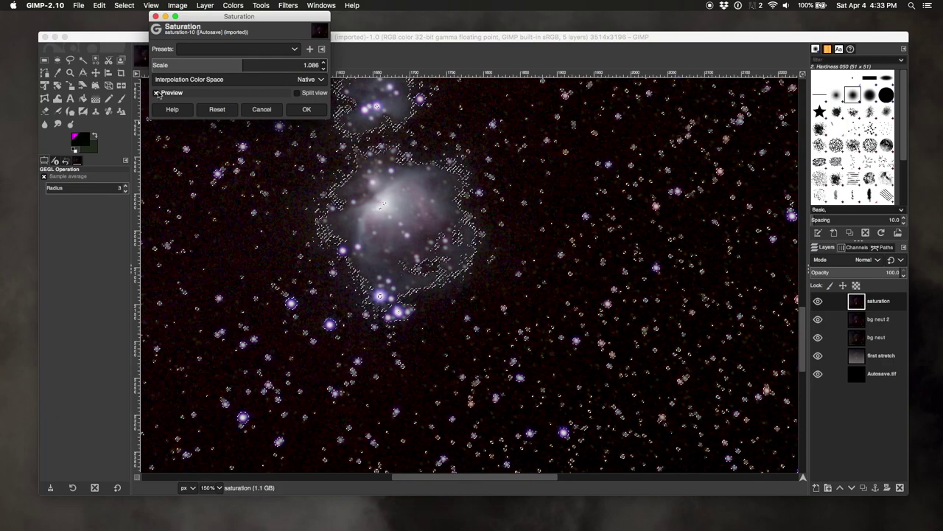
left_click_drag(243, 67, 464, 63)
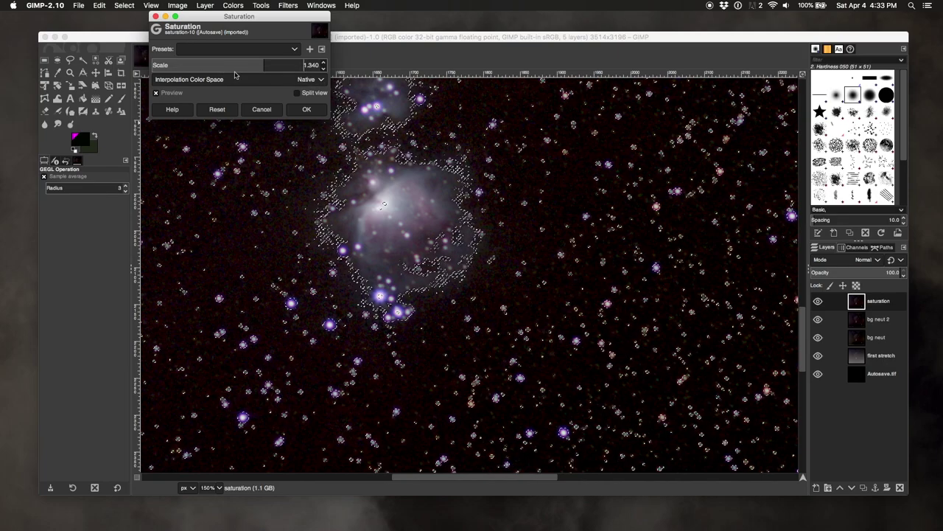
left_click(271, 67)
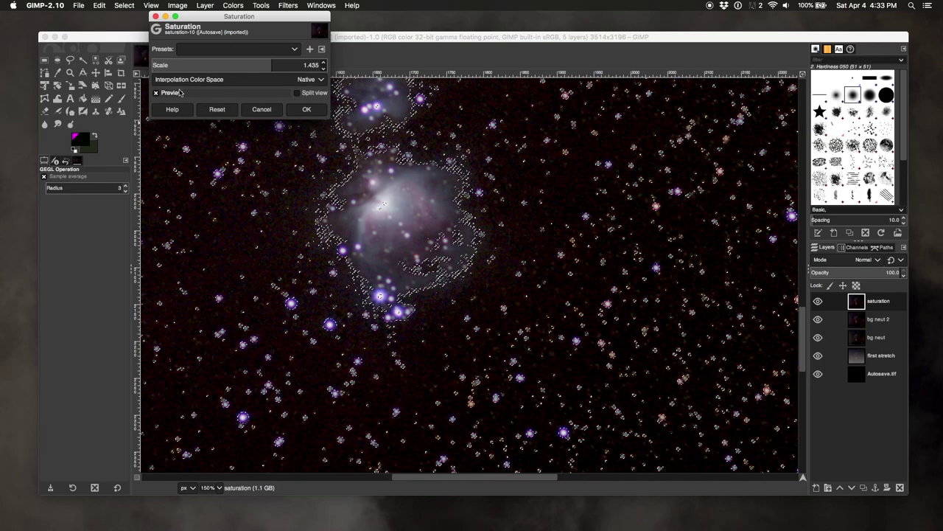
- Try the CIE Lab/Lch interpolation color space, return to Native, and apply the saturation adjustment
left_click(223, 81)
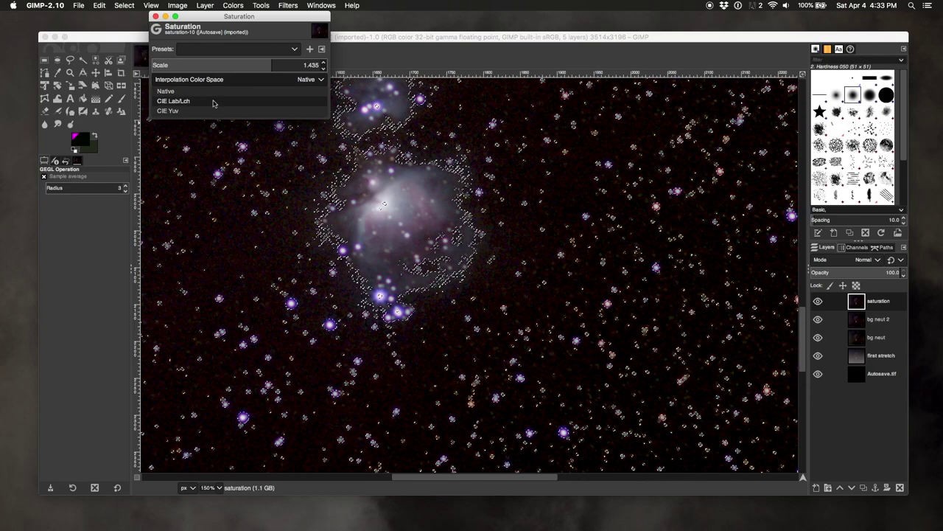
left_click(212, 101)
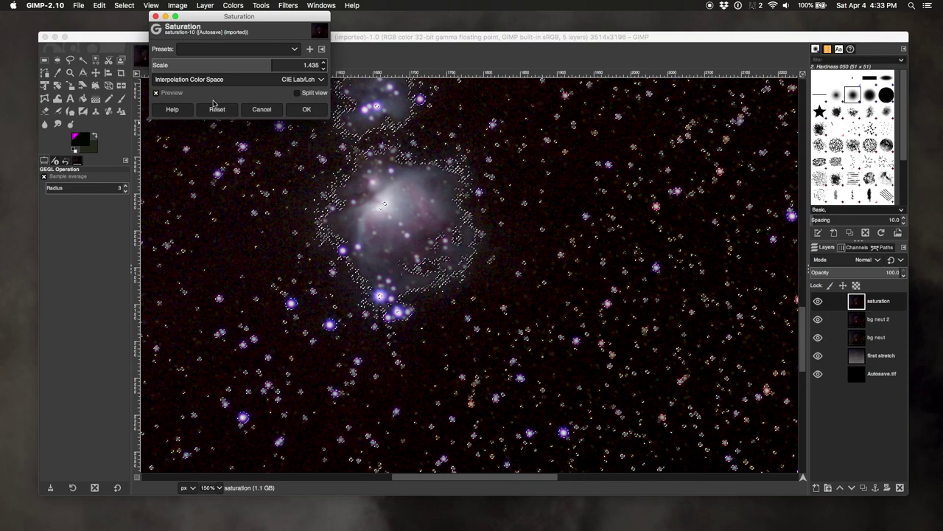
left_click(219, 83)
left_click(216, 93)
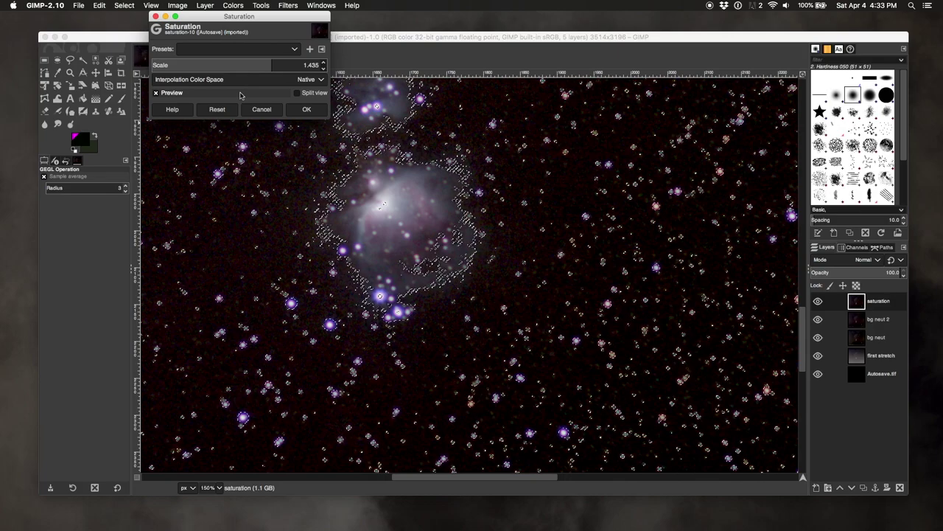
left_click(300, 109)
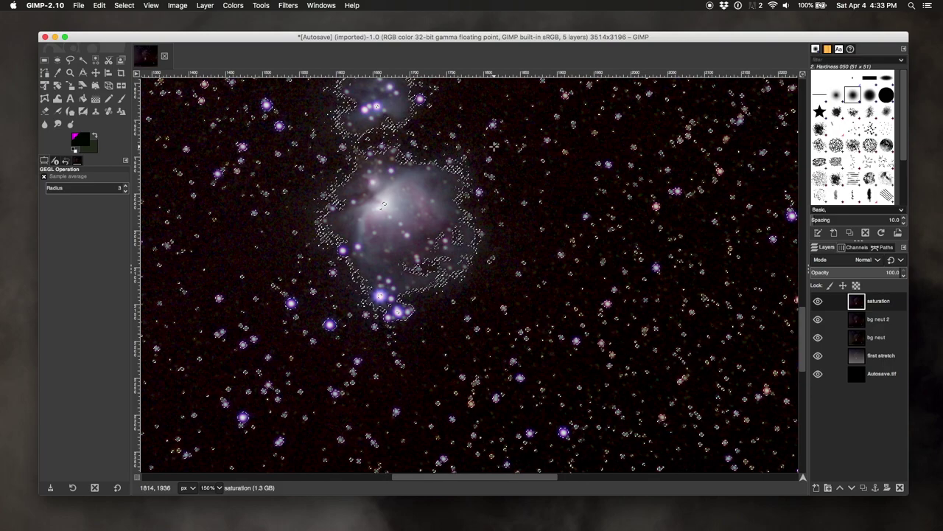
- Hide the selection outline over the whole image while keeping the selection active
scroll(494, 147, "down", 5)
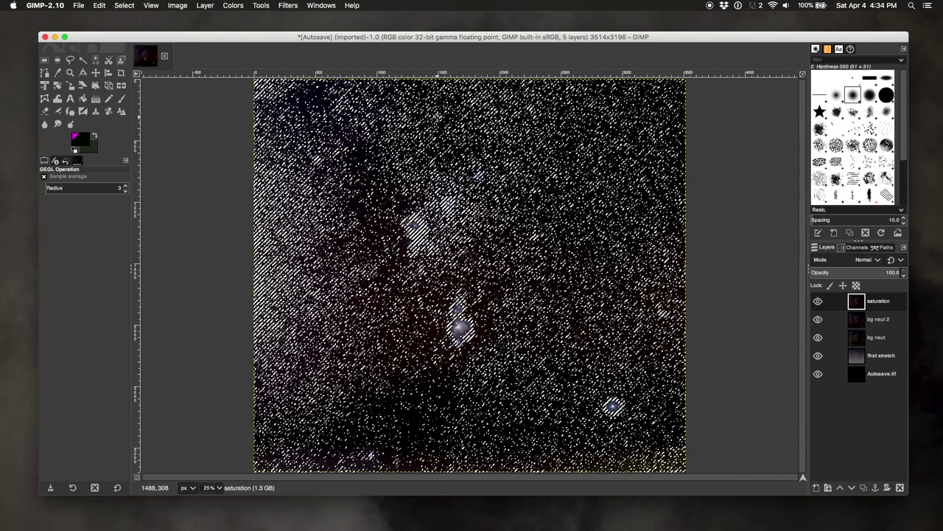
left_click(125, 6)
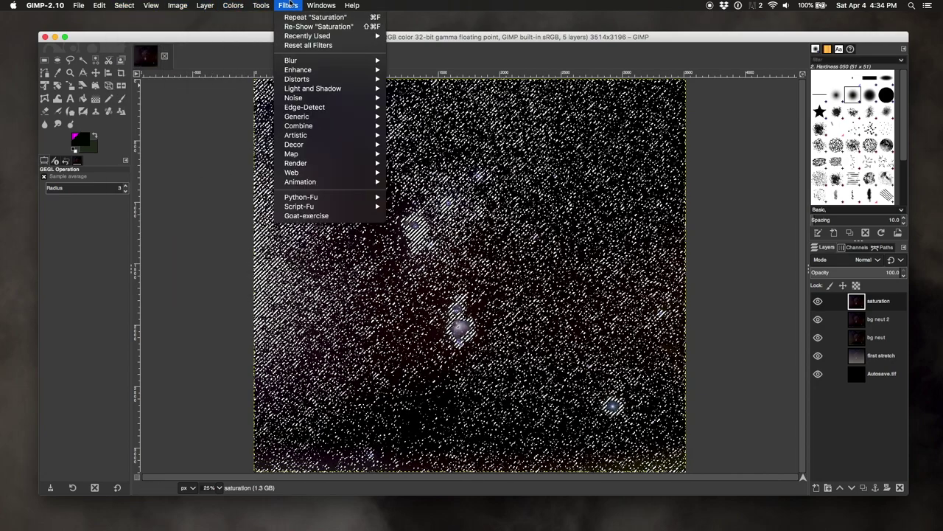
mouse_move(181, 6)
mouse_move(151, 5)
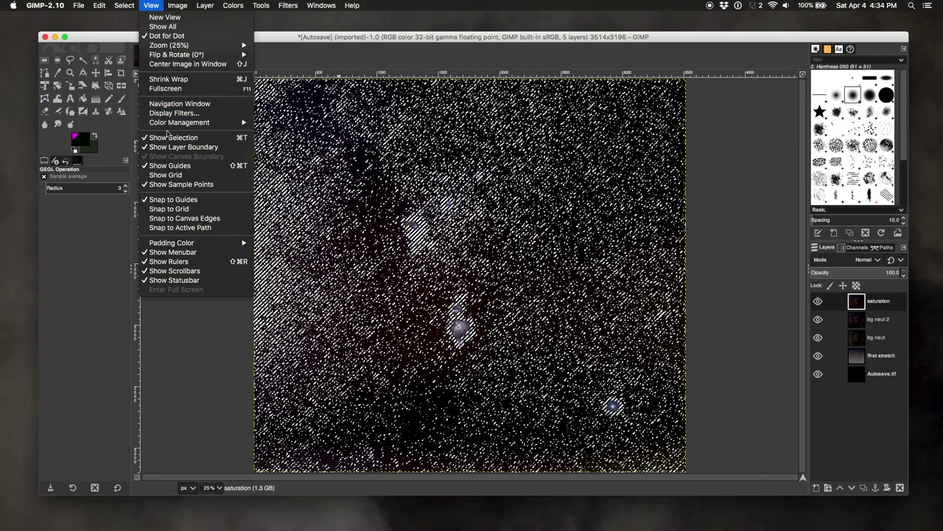
left_click(165, 137)
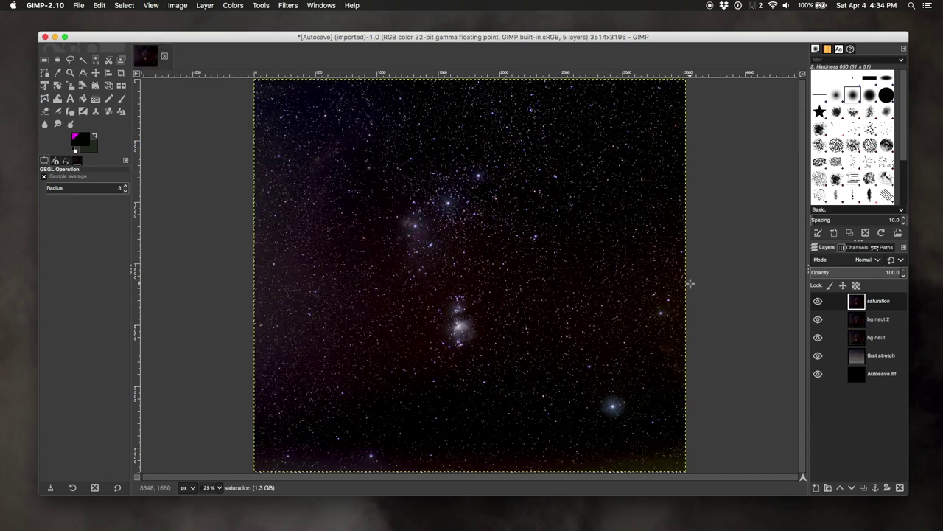
- Compare the image with the saturation layer hidden and shown, both in full and close up around the belt stars
left_click(818, 302)
left_click(818, 302)
left_click(818, 303)
left_click(818, 302)
left_click(818, 302)
left_click(818, 302)
scroll(552, 204, "up", 3)
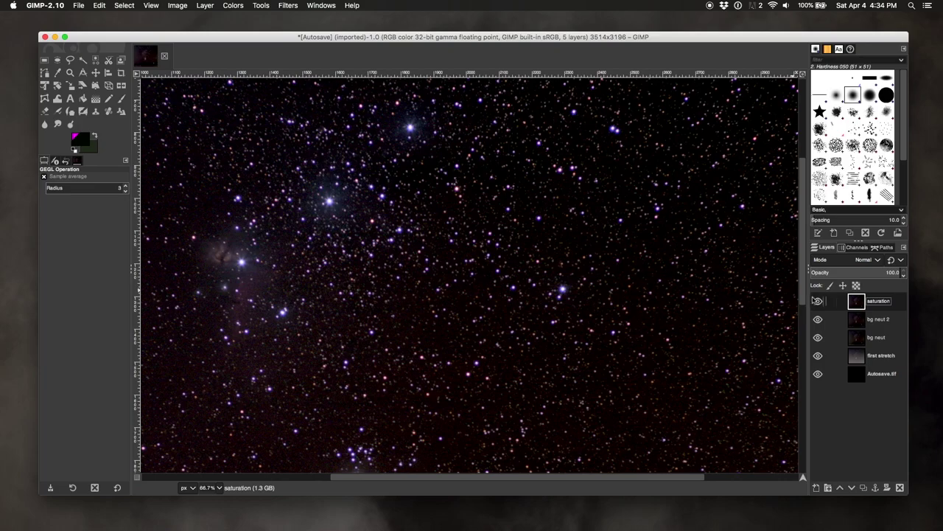
left_click(818, 302)
left_click(818, 302)
left_click(817, 303)
left_click(817, 302)
key("minus")
key("minus")
key("minus")
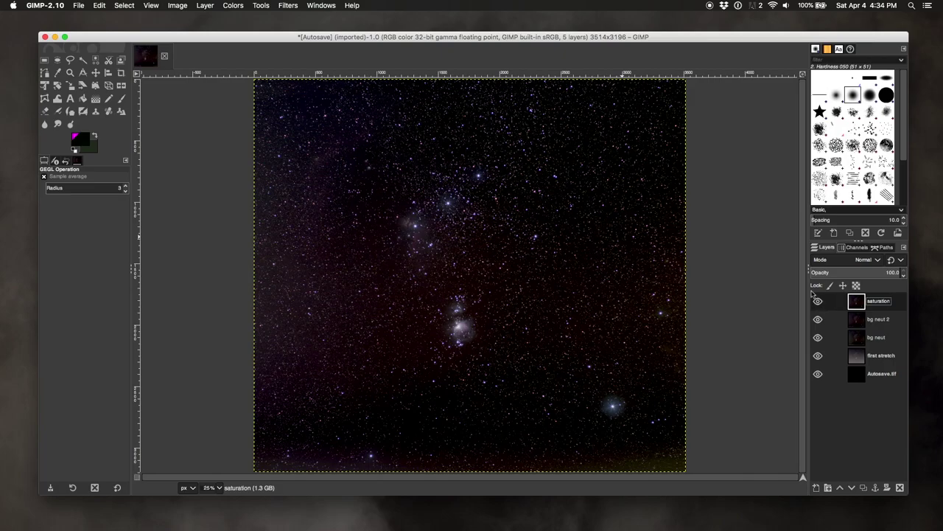
- Turn the selection outline display on and off again
left_click(154, 6)
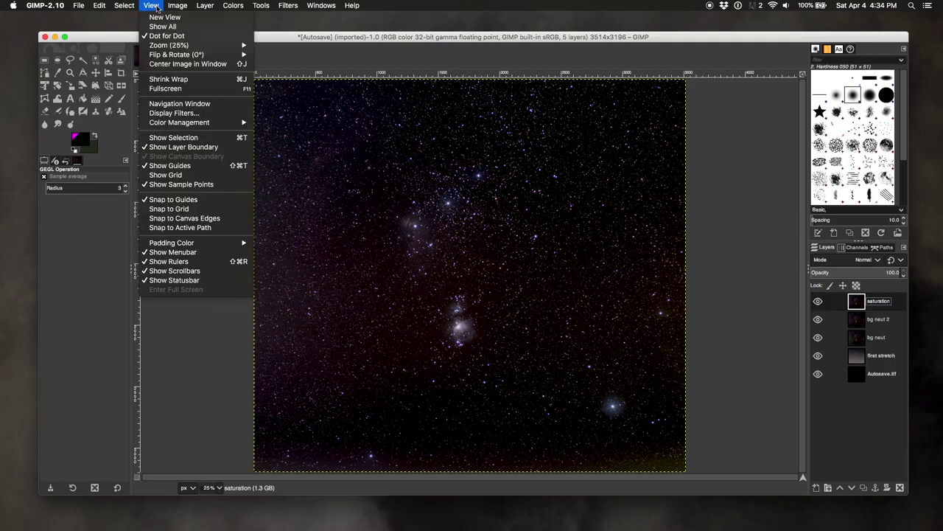
left_click(183, 138)
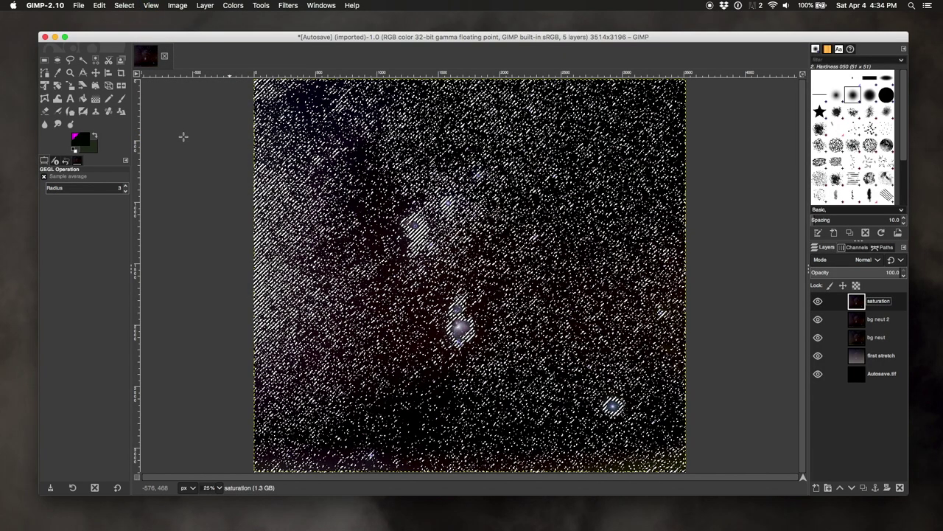
left_click(145, 5)
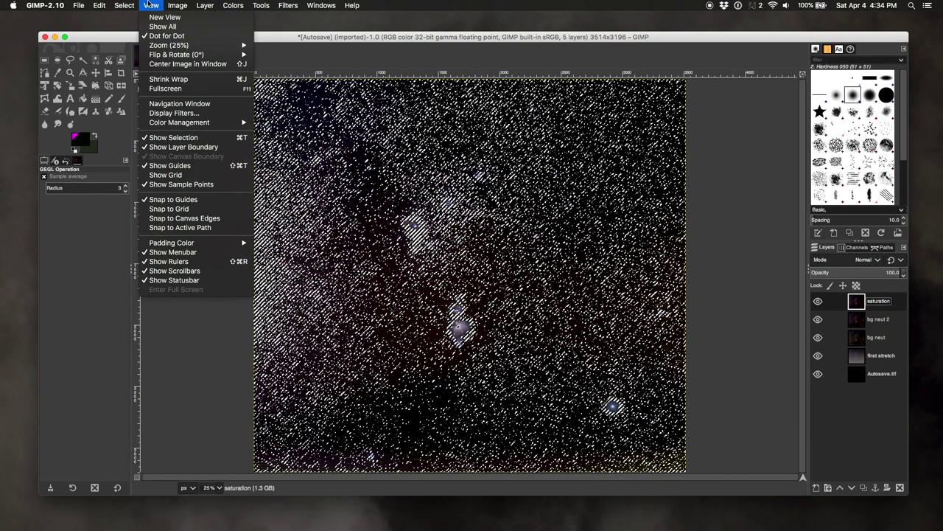
left_click(155, 136)
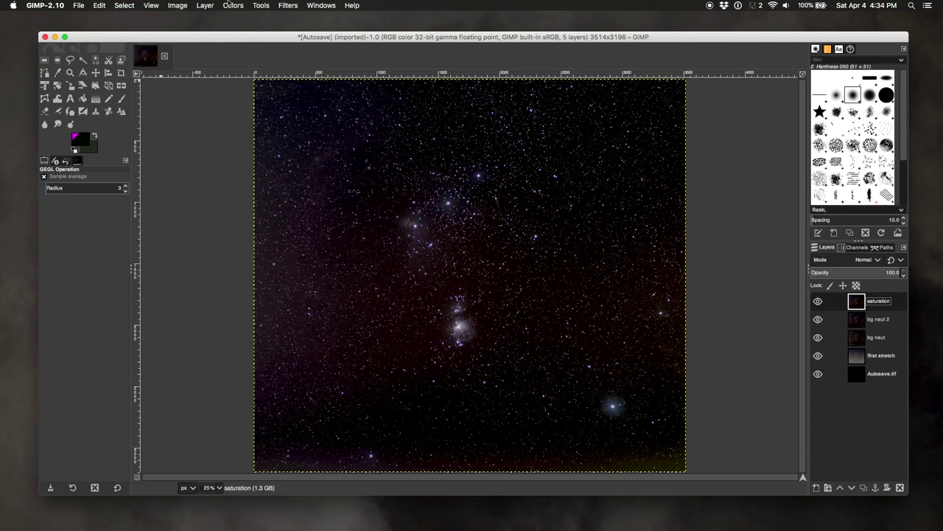
- Start a Hue-Saturation adjustment on the saturation layer, raise Saturation to 26.3, and compare the image with the preview off and on
left_click(224, 3)
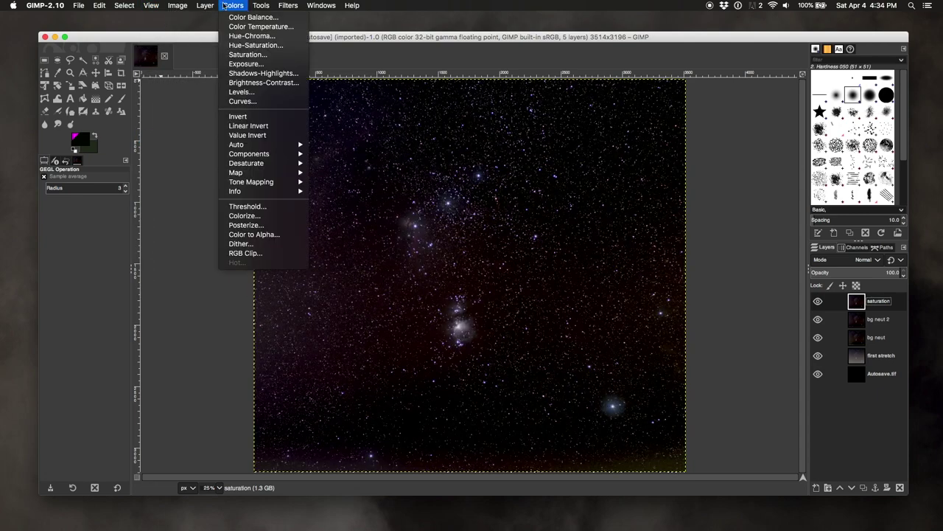
left_click(230, 46)
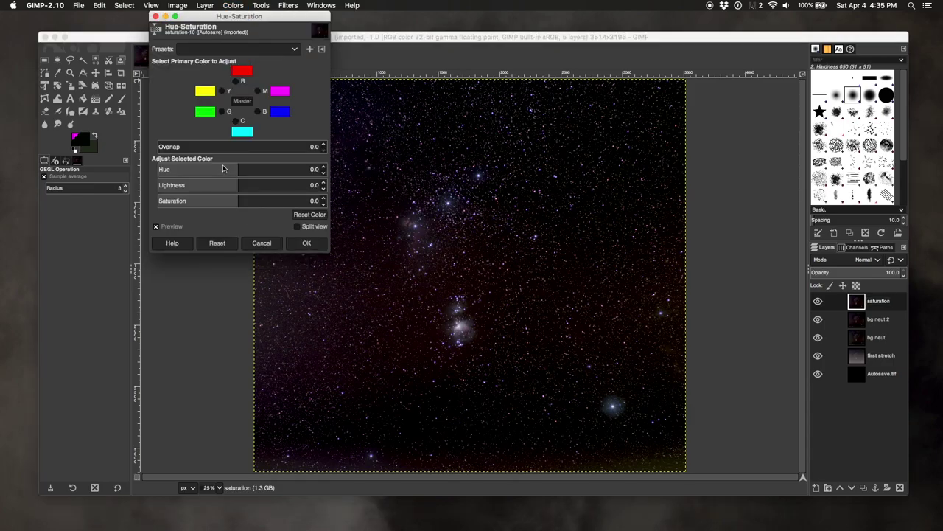
left_click_drag(235, 203, 236, 206)
left_click(248, 202)
type("18.2")
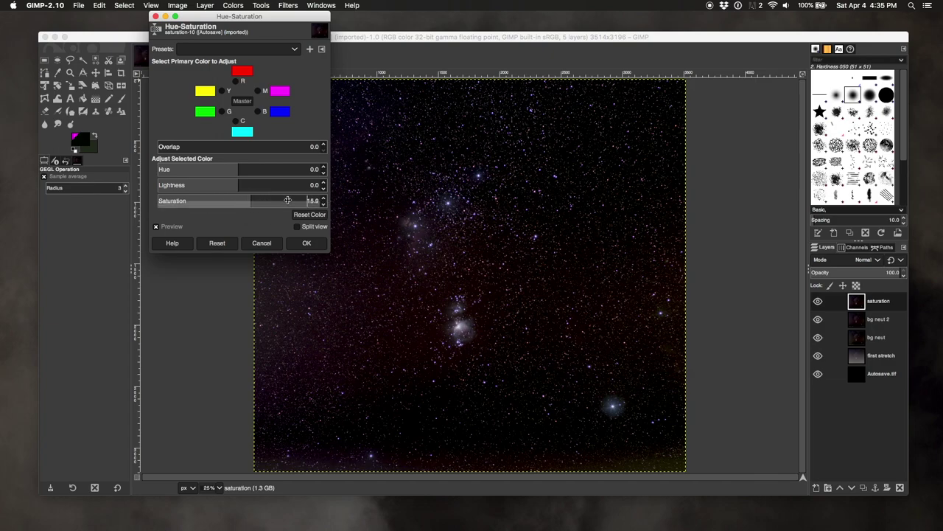
key("Return")
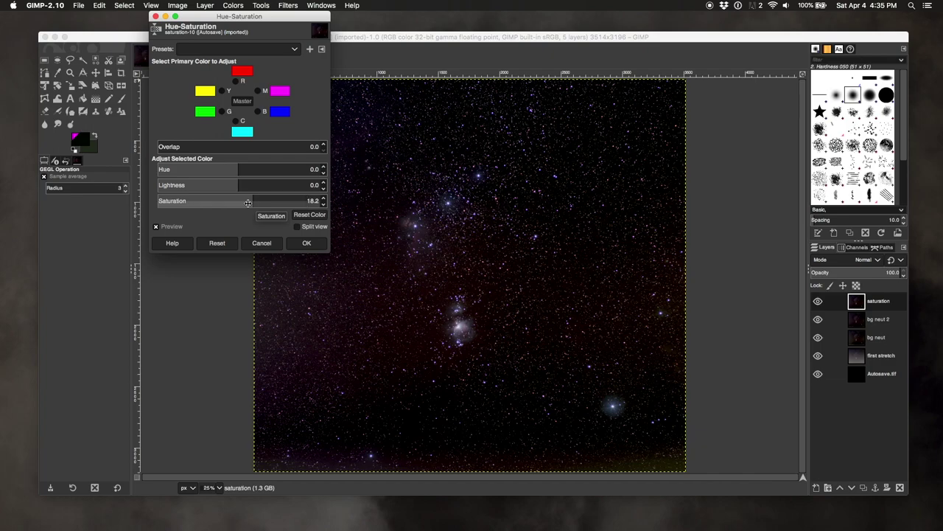
mouse_move(250, 202)
left_mouse_down()
mouse_move(286, 201)
mouse_move(253, 201)
left_mouse_up()
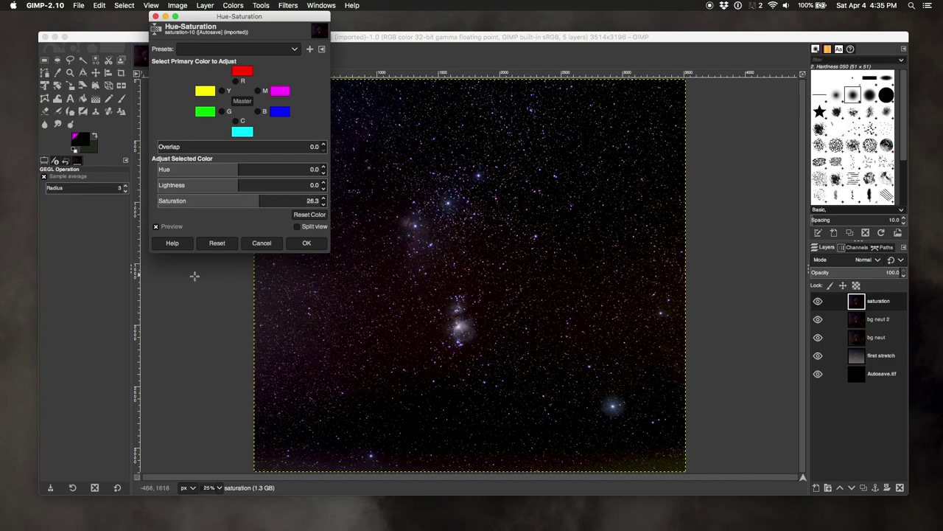
left_click(156, 227)
left_click(156, 227)
left_click(156, 227)
left_click(156, 227)
- Raise the Hue-Saturation adjustment's Saturation to 33.5 and compare the image with the preview off and on
left_click(258, 202)
left_click_drag(258, 202, 310, 203)
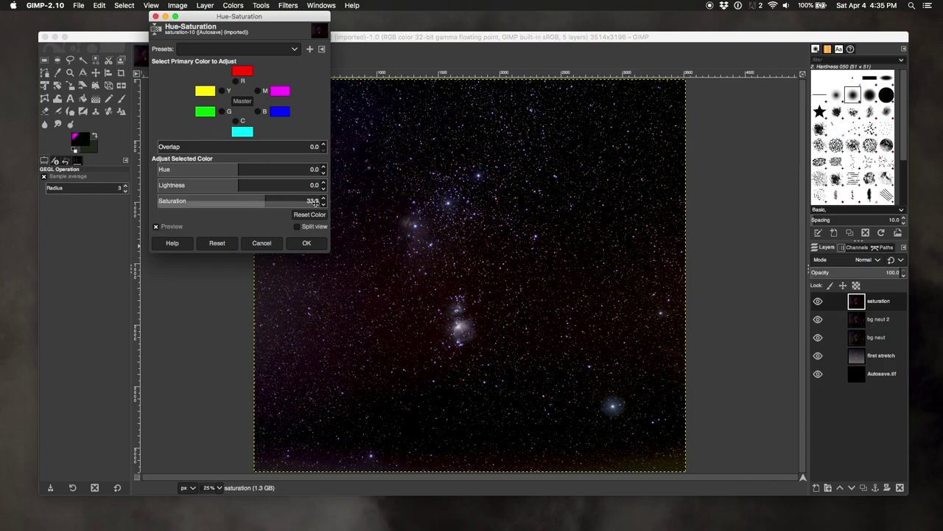
left_click(156, 227)
left_click(156, 227)
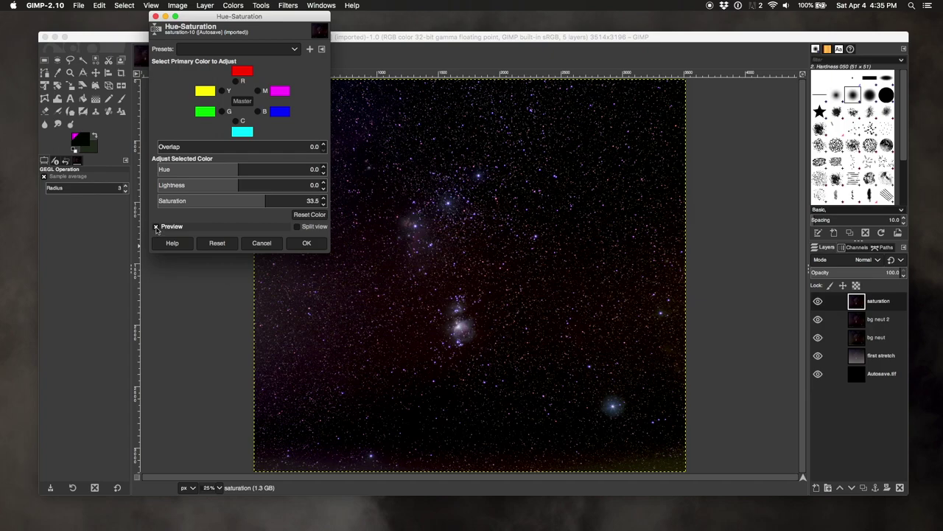
left_click(156, 227)
left_click(157, 227)
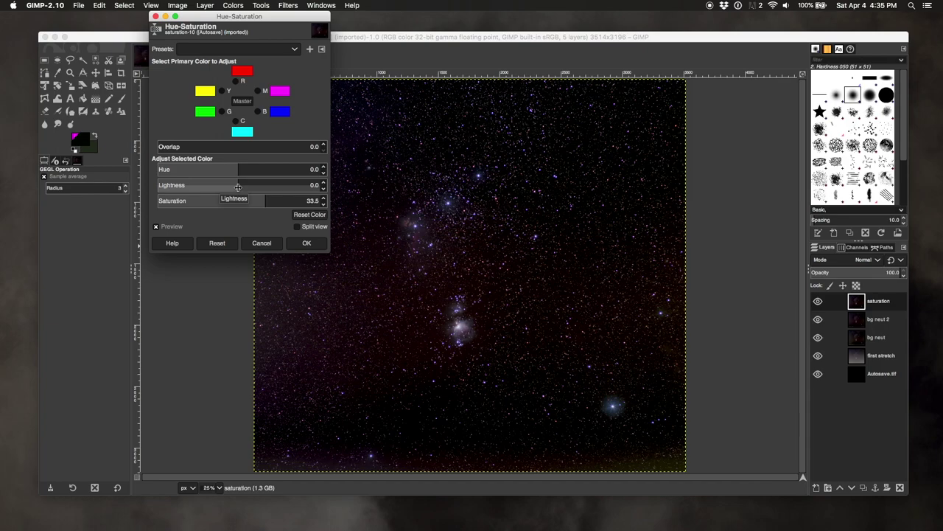
- Set the adjustment's Lightness to 10.5 and apply the Hue-Saturation change
left_click_drag(237, 187, 319, 186)
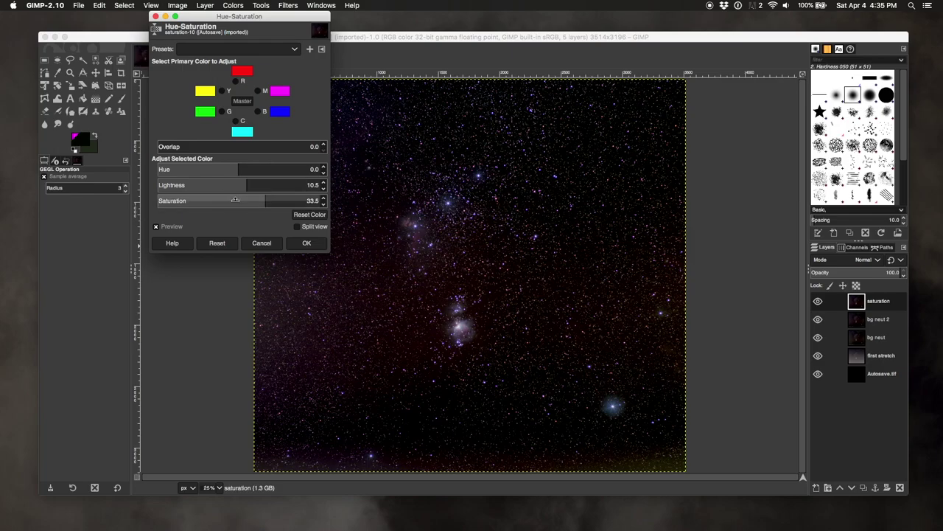
left_click(302, 244)
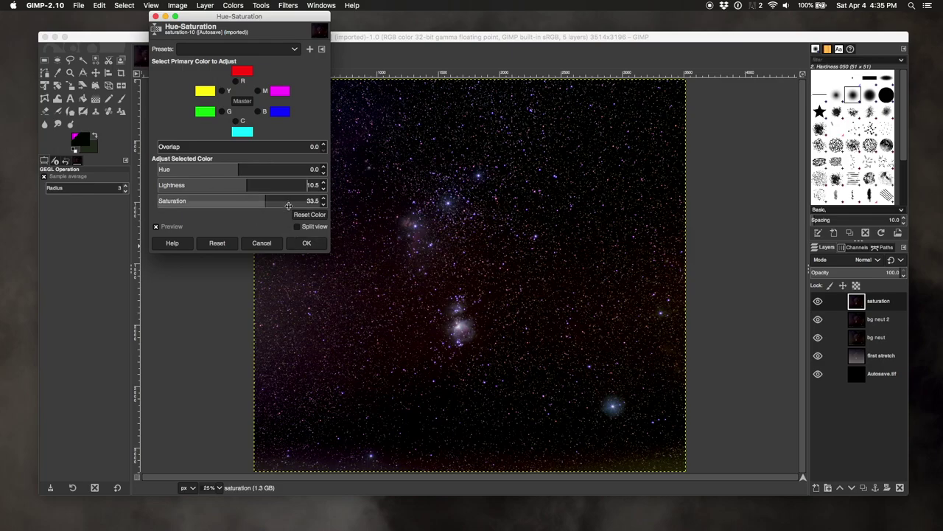
left_click(302, 244)
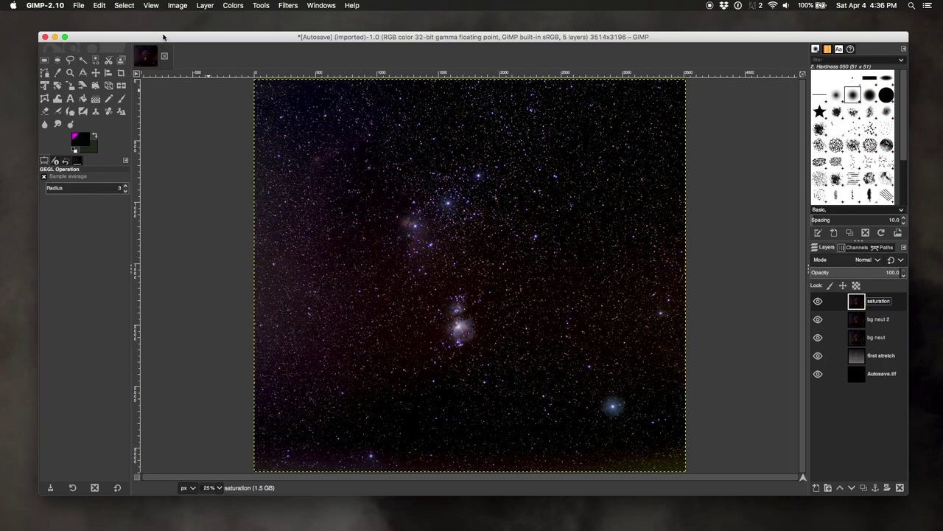
- Save the layered project as orion.xcf in the Desktop folder
left_click(78, 6)
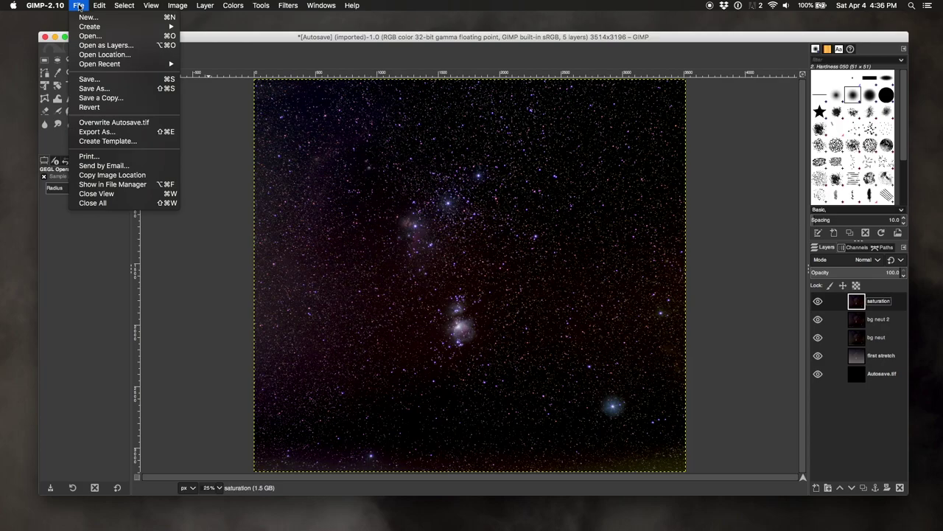
left_click(89, 80)
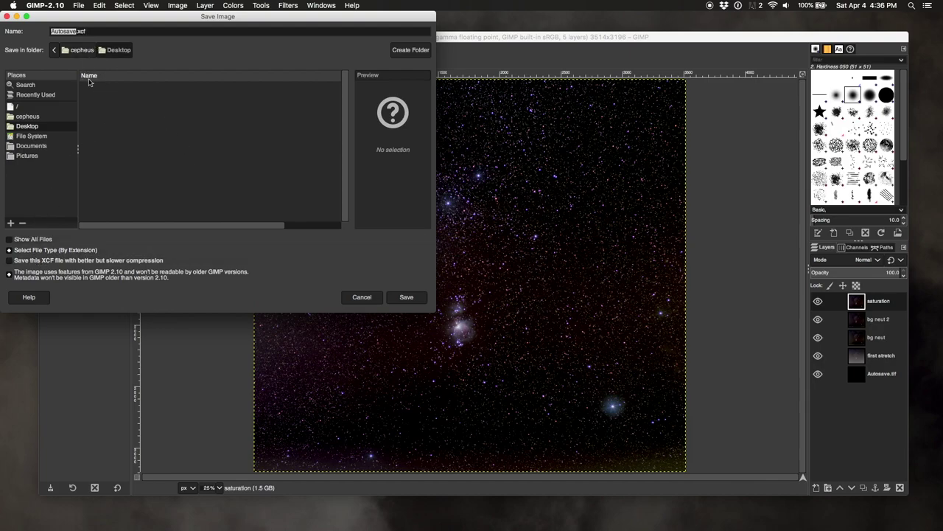
type("orion")
key("Return")
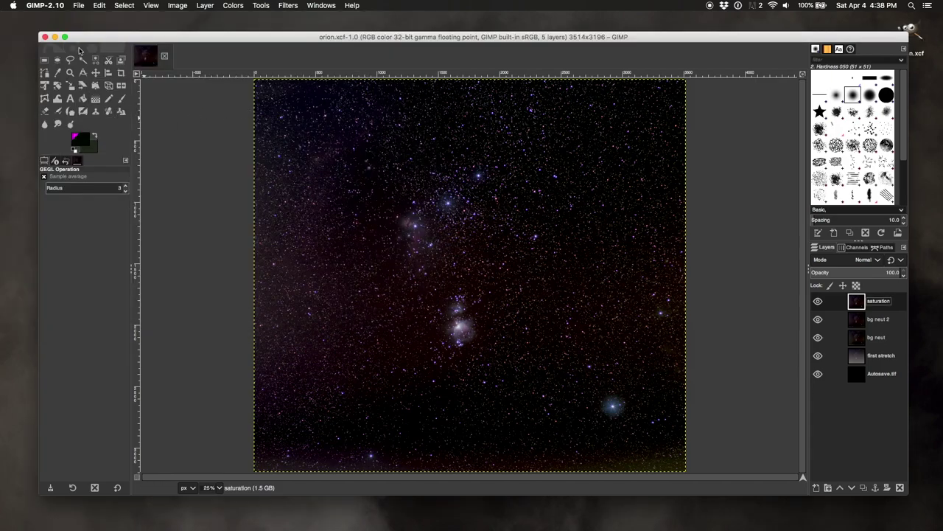
- Export the image to the Desktop as orion.png, keeping the default PNG options with compression level 9
left_click(78, 5)
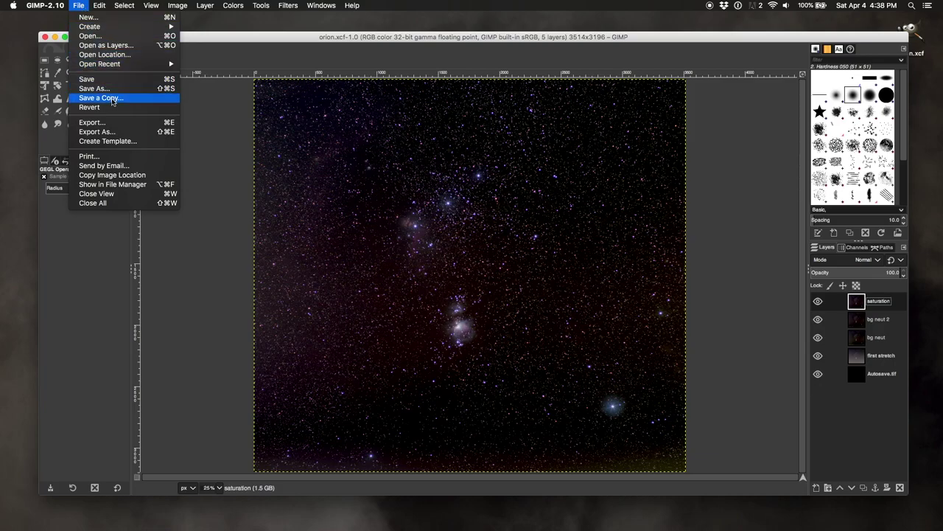
left_click(115, 126)
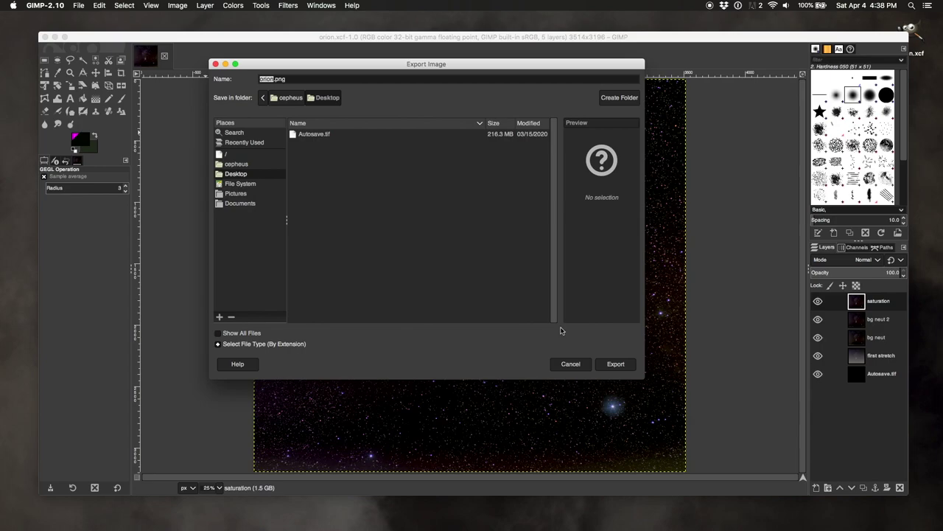
left_click(613, 365)
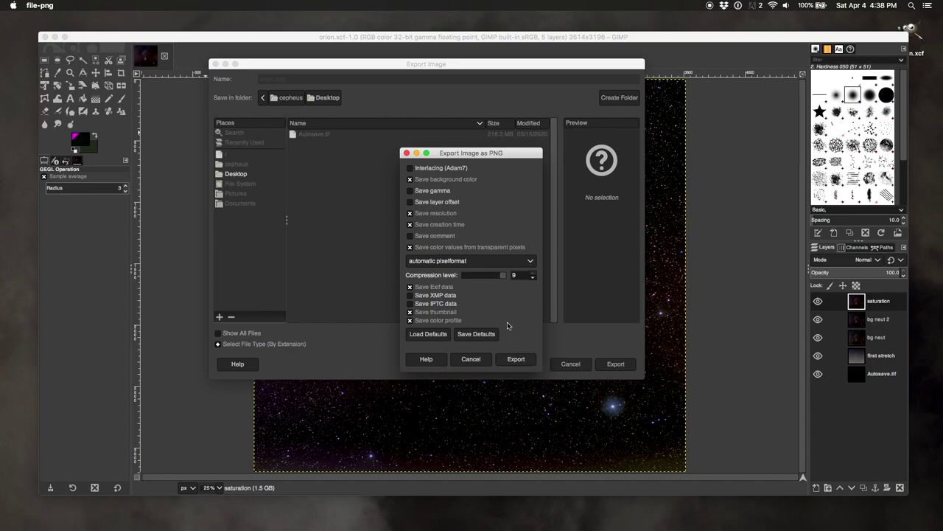
left_click(515, 359)
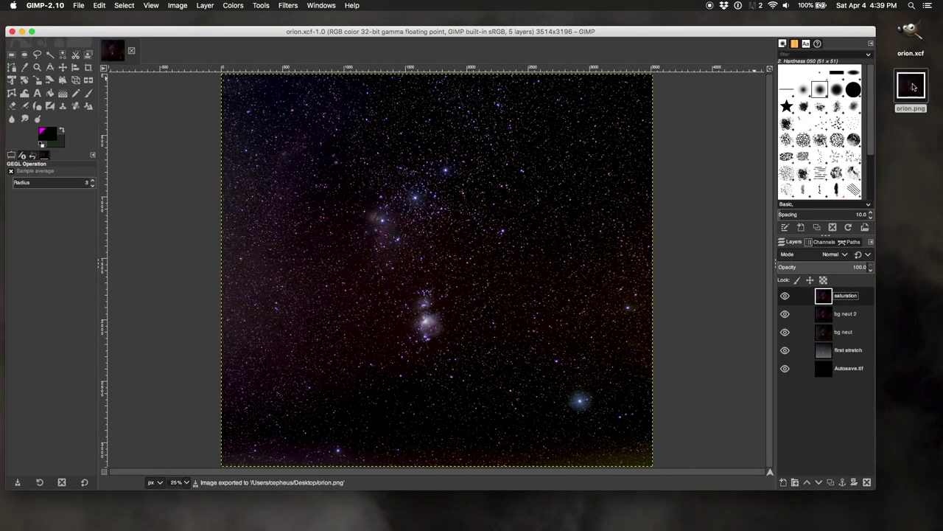
- Check the file size of orion.png in its Finder info window and close it
left_click(913, 86)
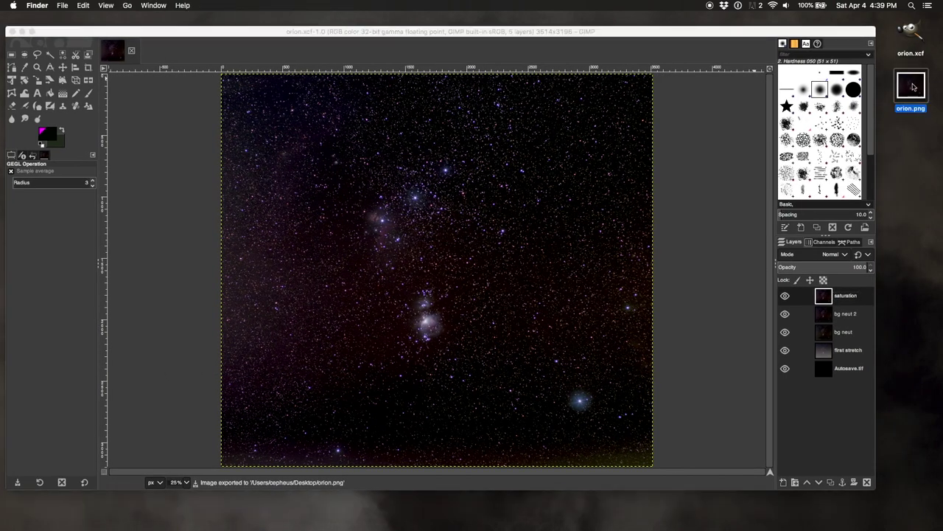
key("super+i")
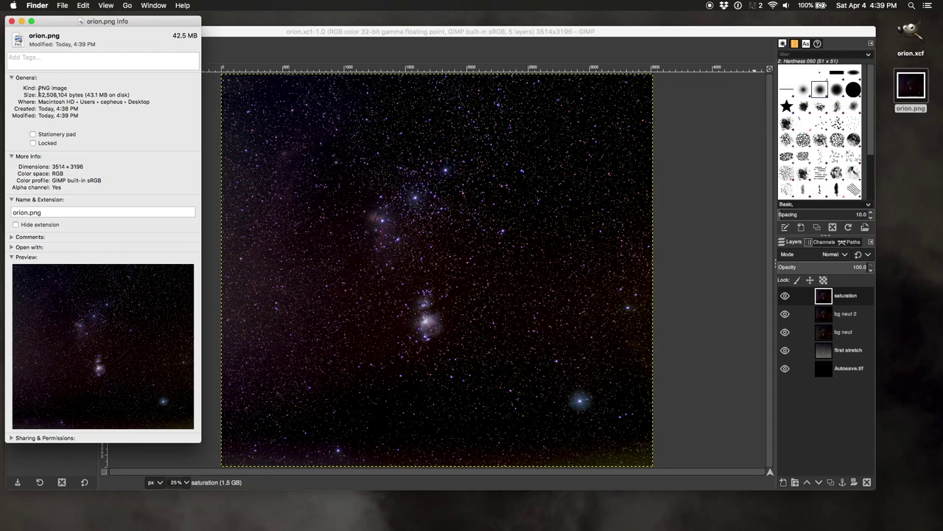
left_click_drag(39, 90, 129, 94)
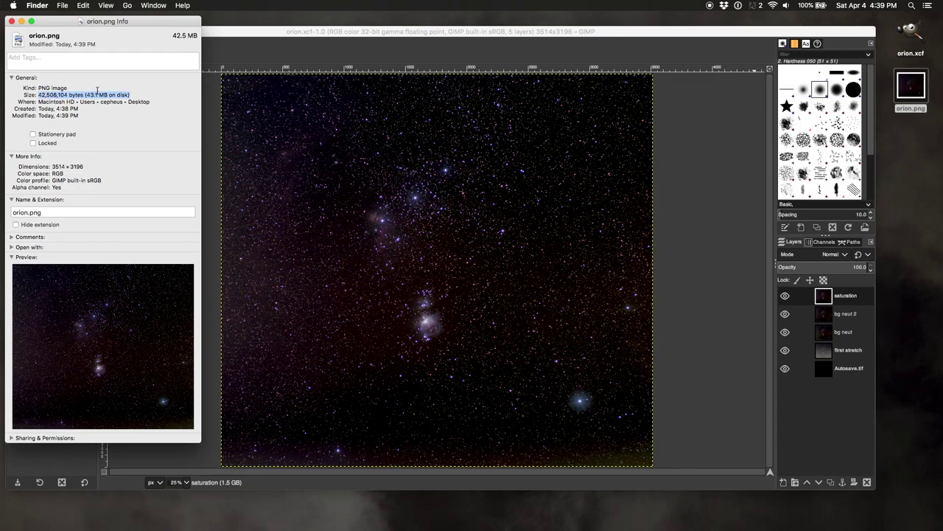
left_click(10, 21)
- Export the image to the Desktop as orion.jpg with the JPEG quality lowered slightly
left_click_drag(126, 31, 140, 31)
left_click(79, 5)
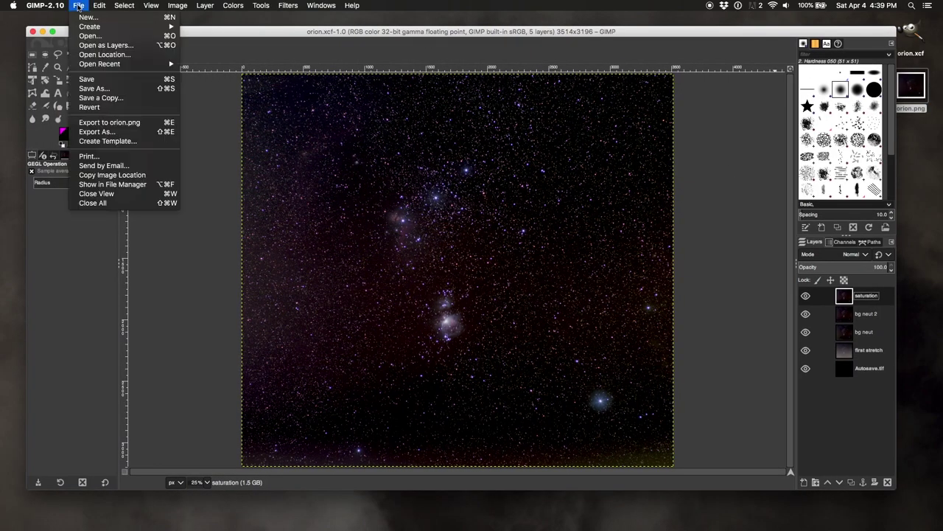
left_click(100, 132)
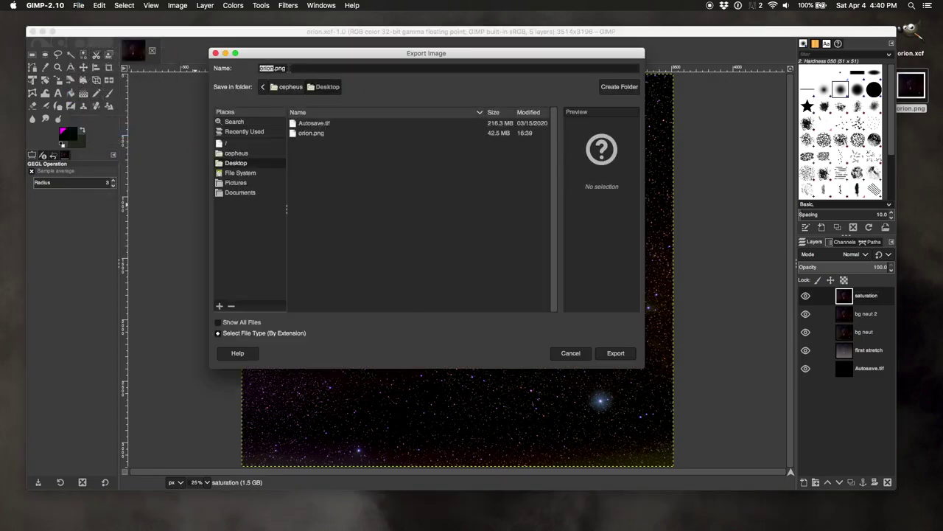
left_click(288, 67)
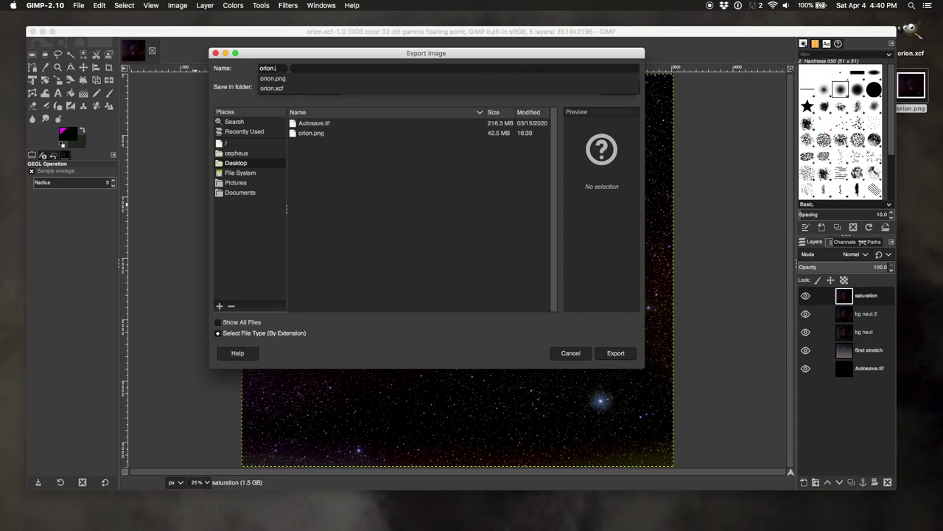
type("jpg")
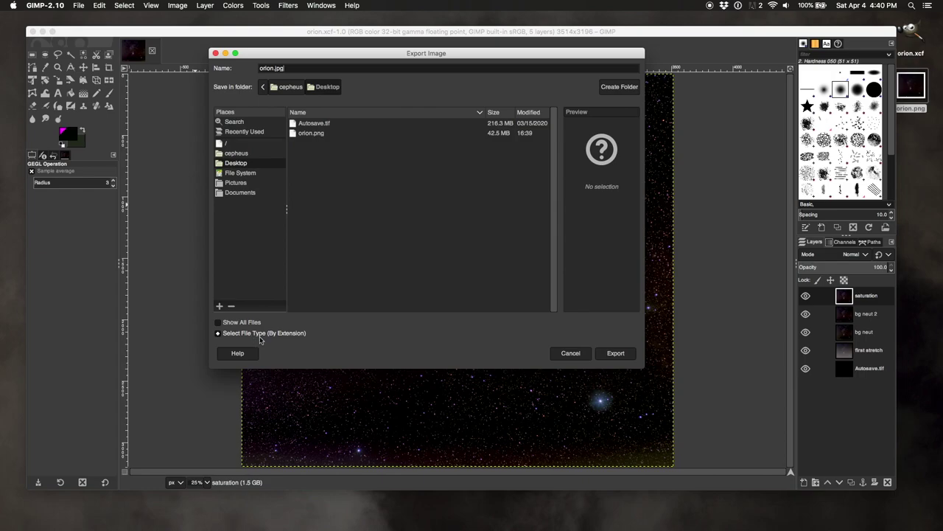
left_click(614, 354)
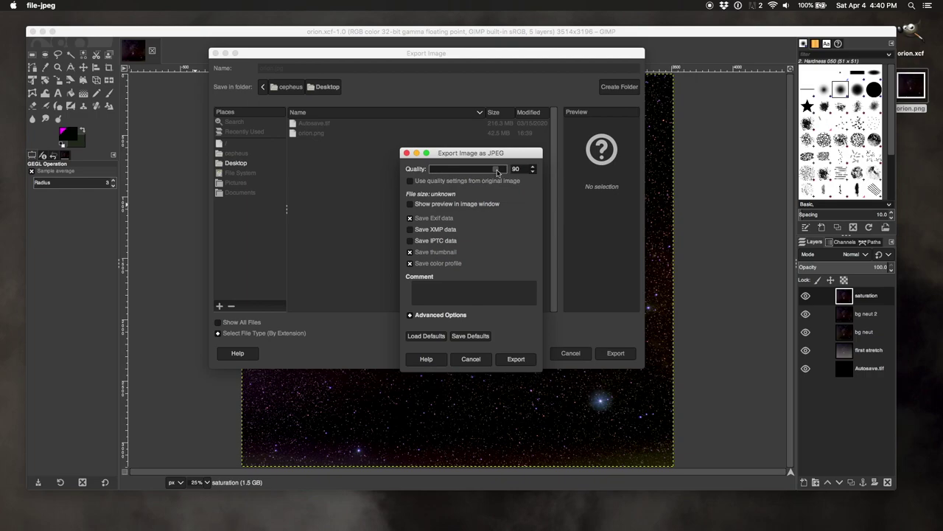
left_click_drag(499, 172, 490, 174)
left_click(512, 360)
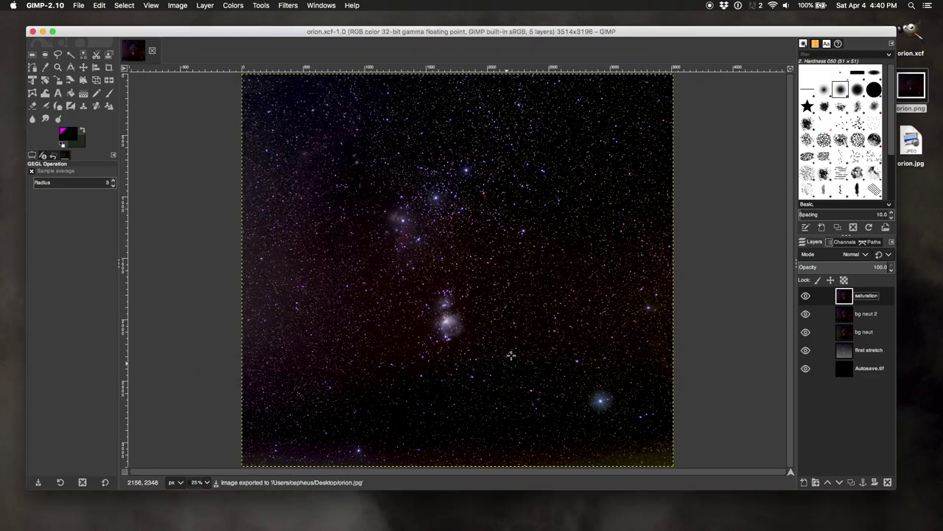
- Check the file size of orion.jpg in its Finder info window and close it
left_click(915, 137)
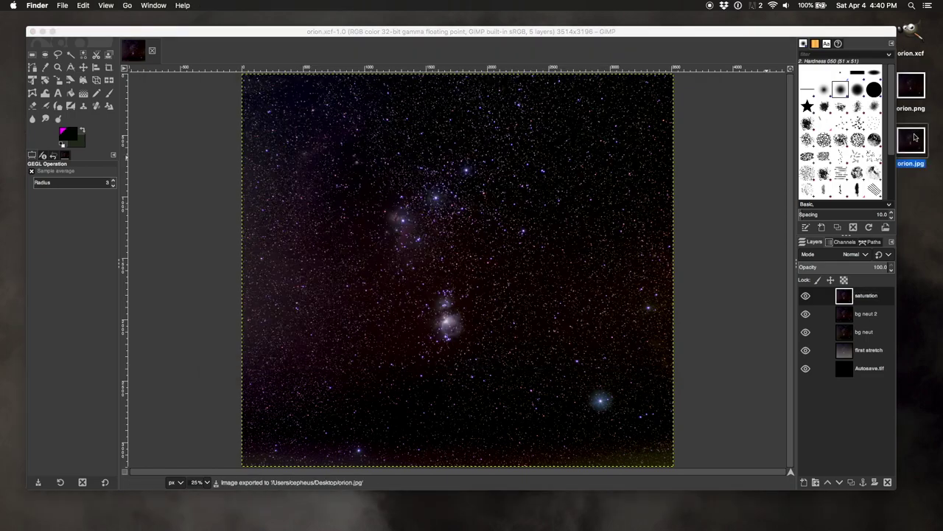
key("super+i")
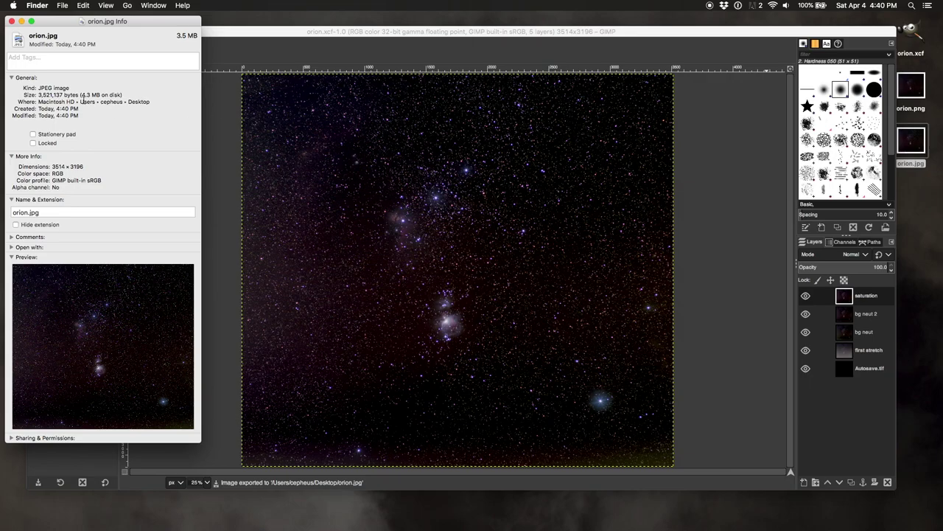
left_click(11, 21)
- Open orion.jpg in Preview and view it full screen
double_click(913, 137)
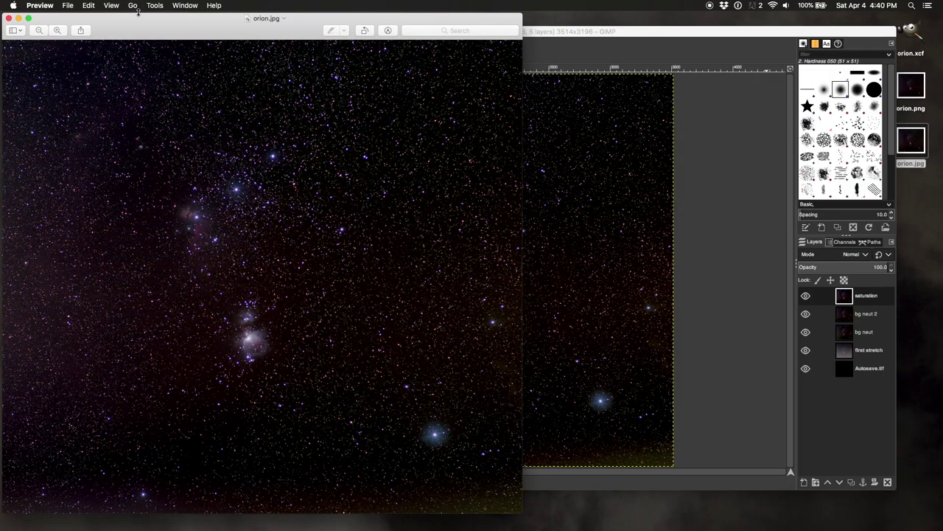
left_click(112, 5)
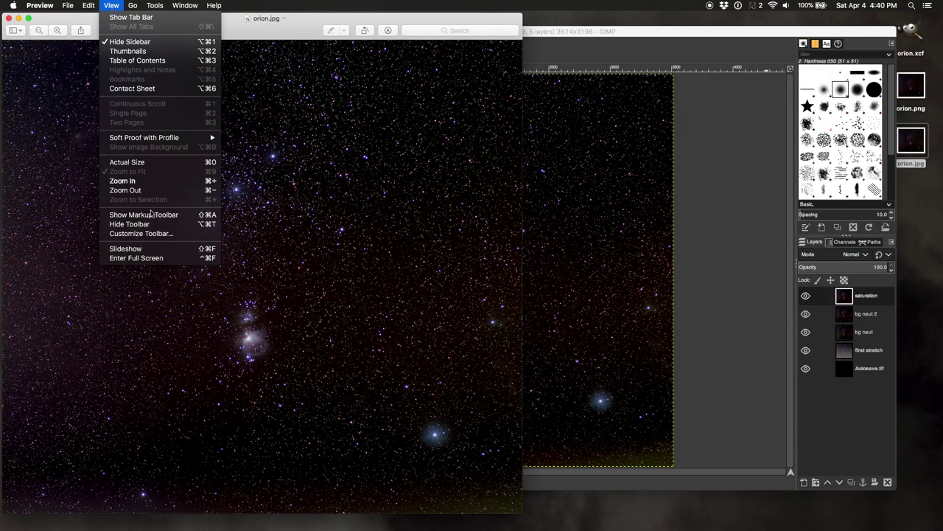
left_click(184, 259)
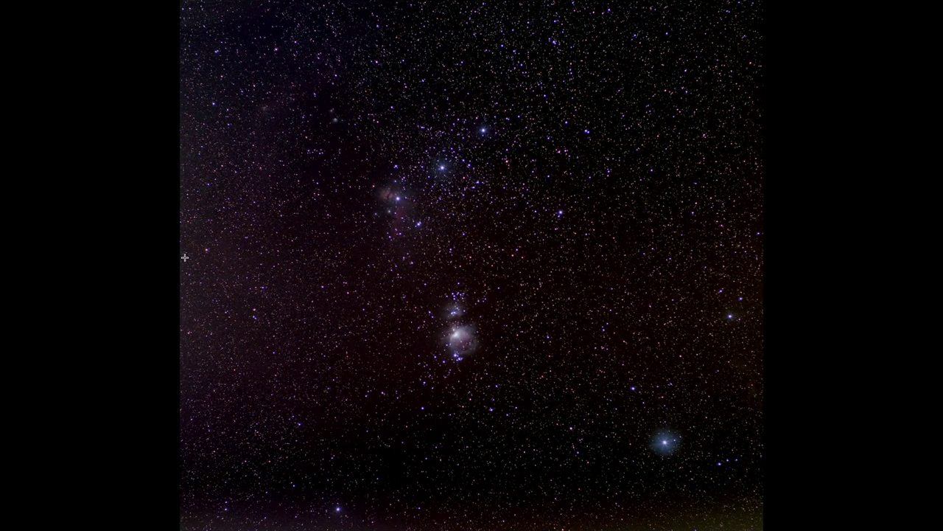